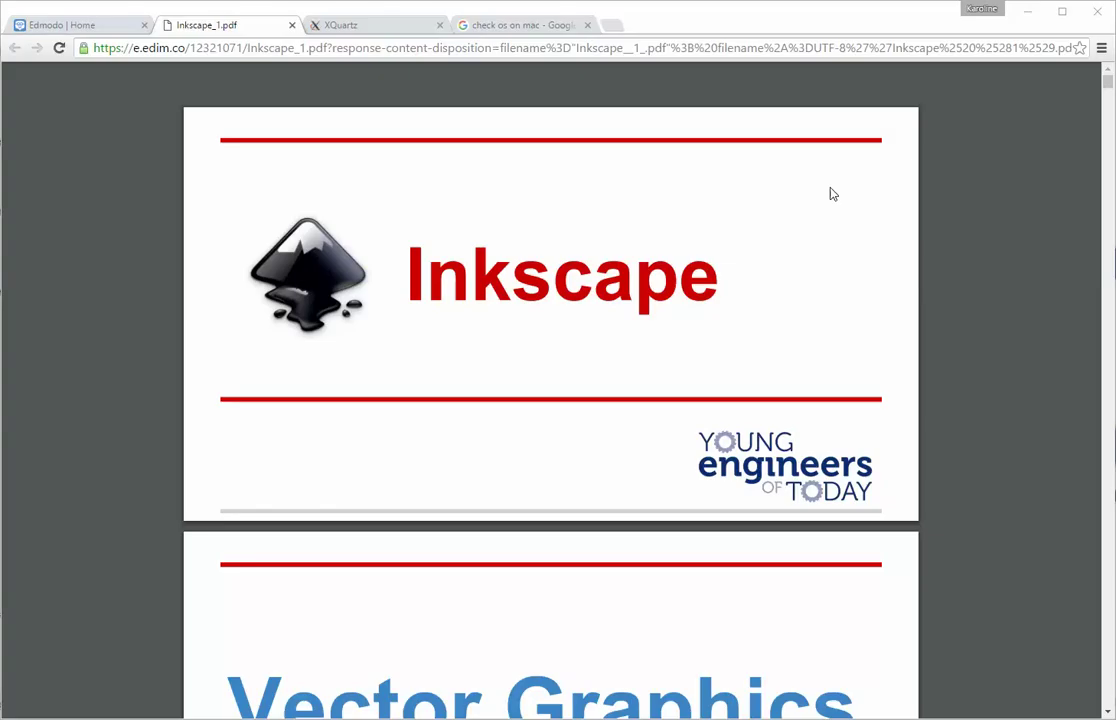
Step: Return the XQuartz tab to the Inkscape download page, copy its URL, and open Windows search
click(385, 27)
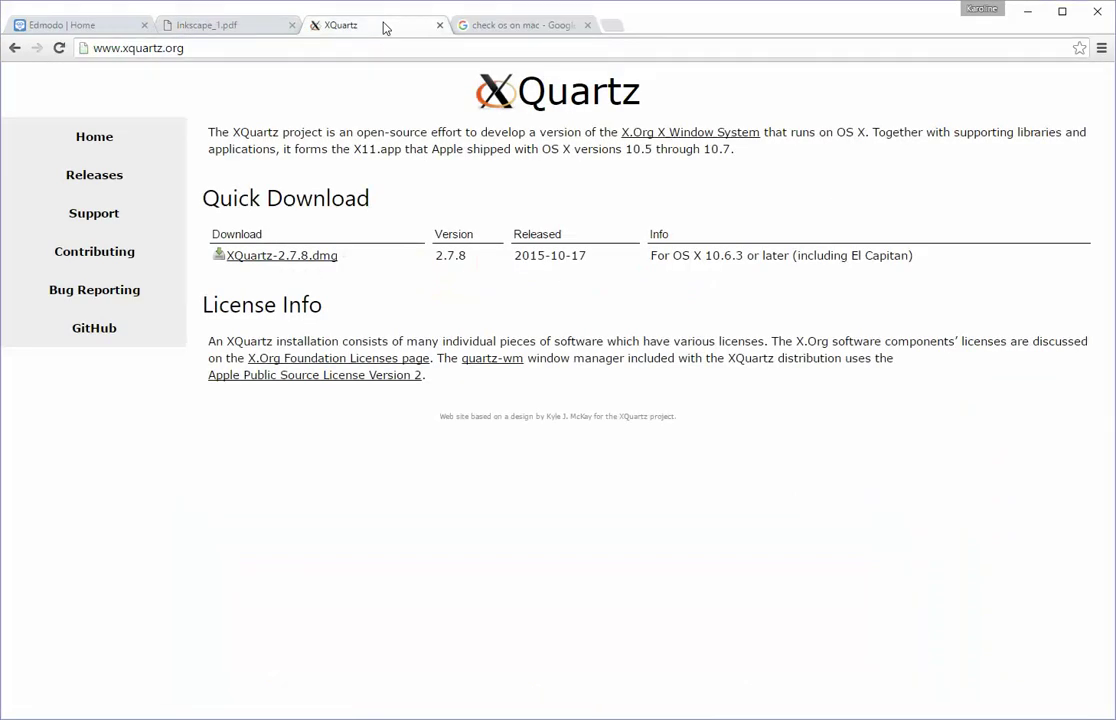
click(226, 25)
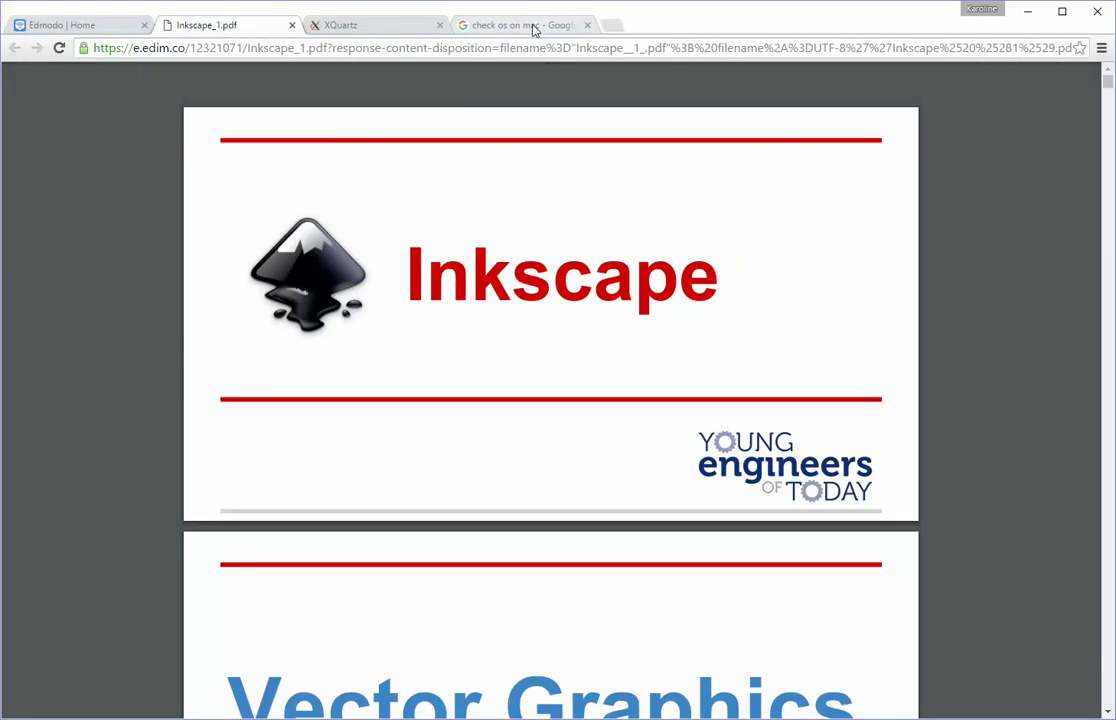
click(310, 25)
key(alt+Left)
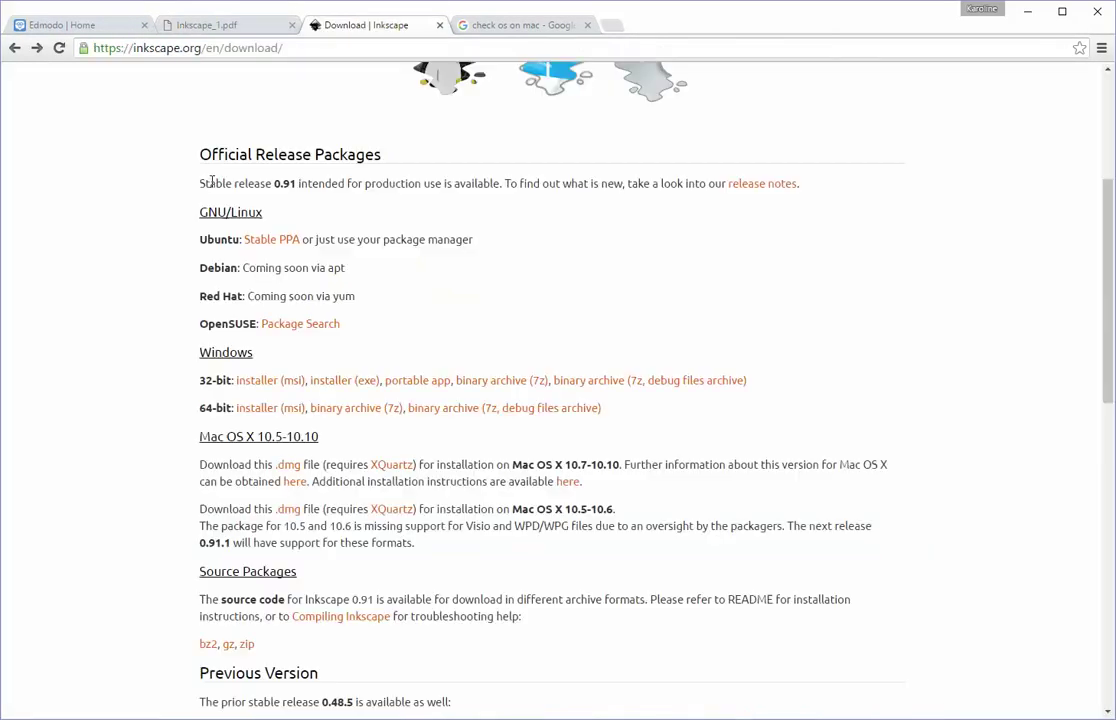
click(298, 48)
key(ctrl+c)
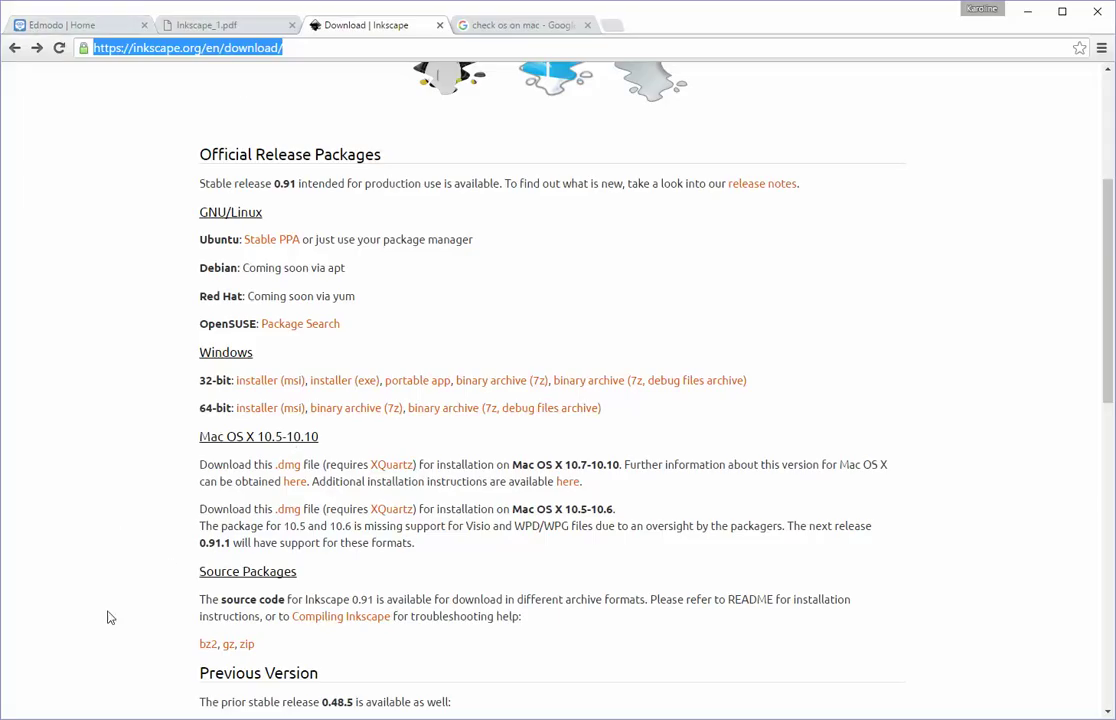
click(115, 712)
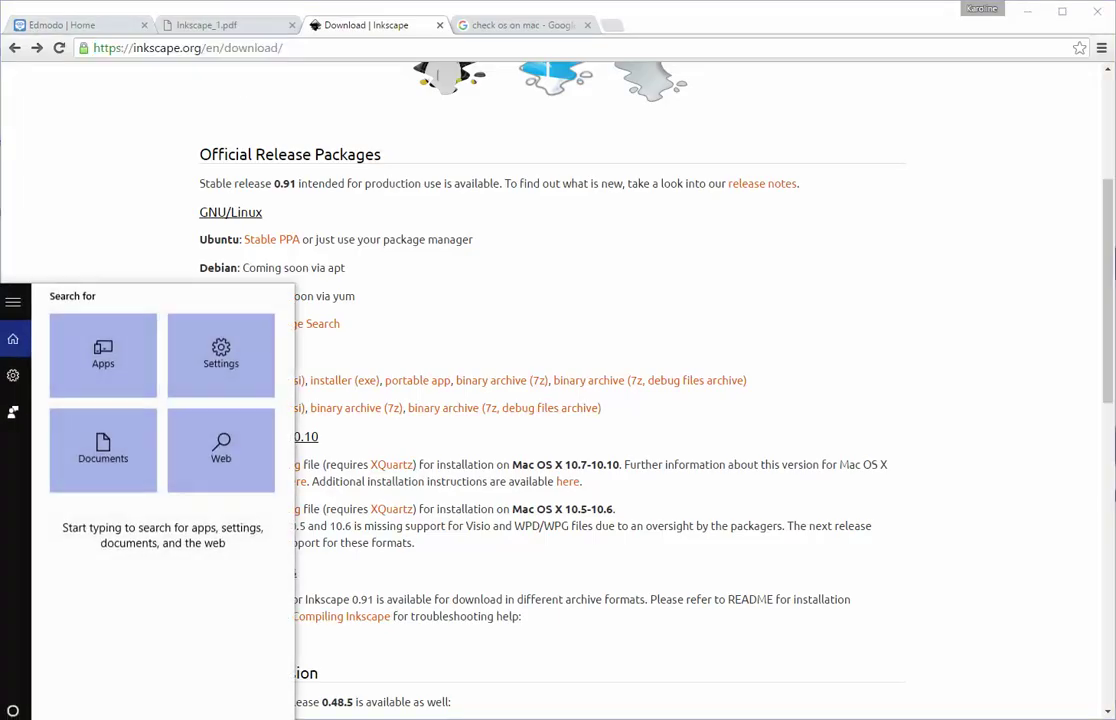
Step: Launch Notepad and paste the copied Inkscape download address into a new note
text(notepad)
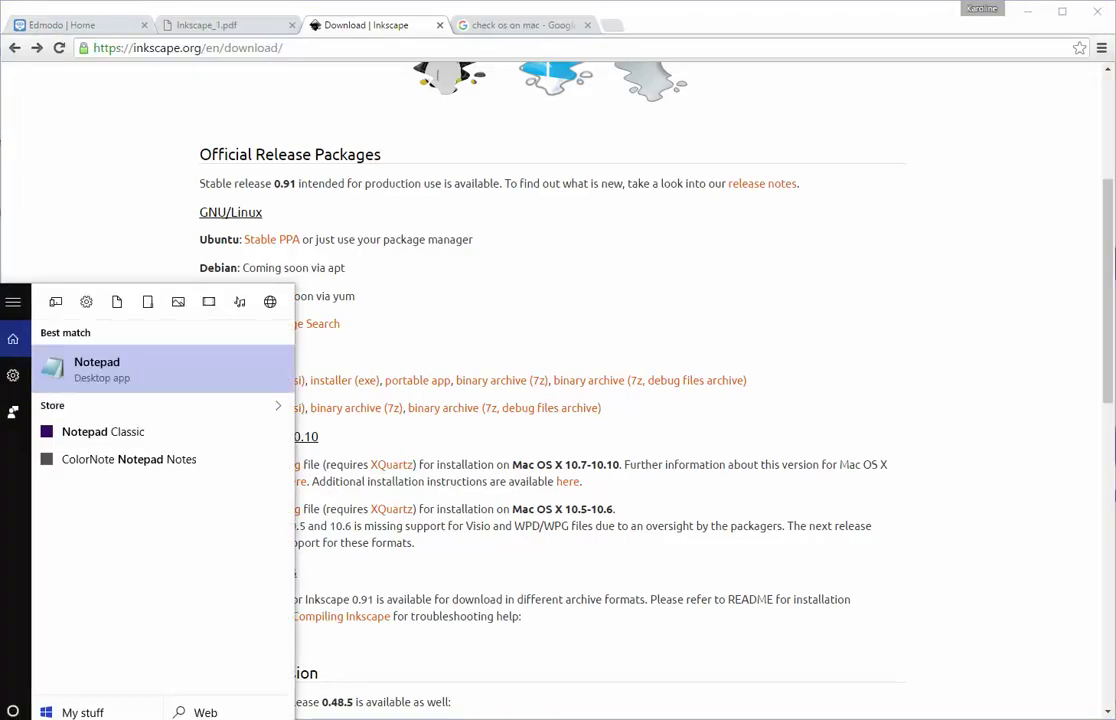
key(Return)
key(ctrl+v)
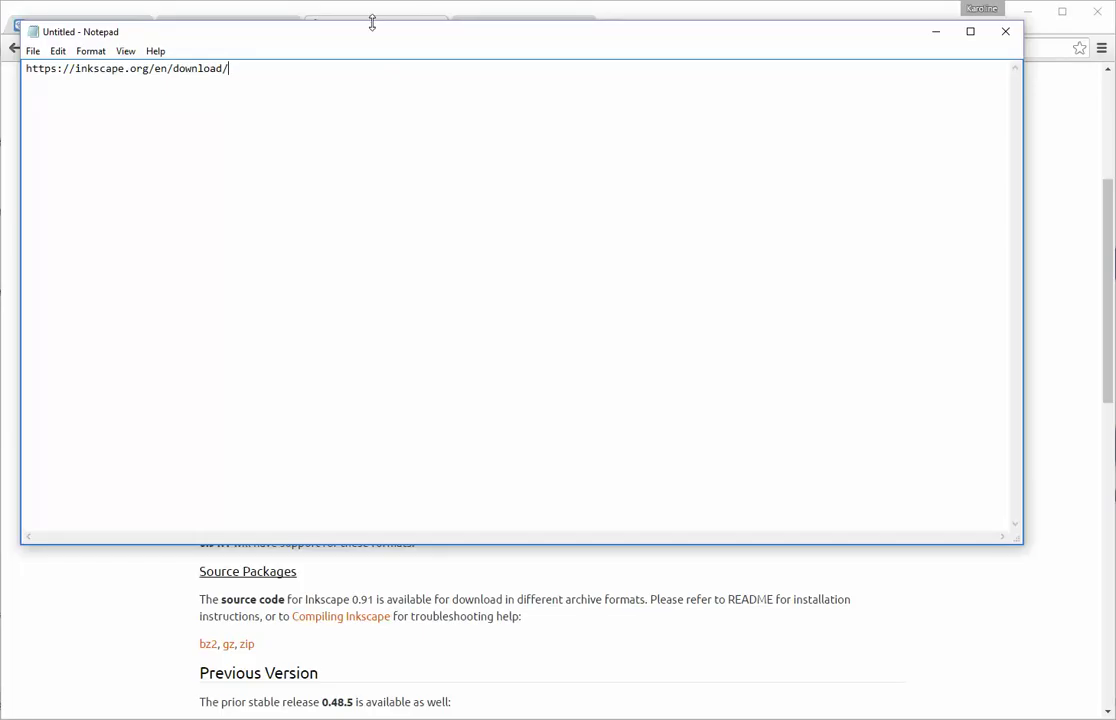
drag(371, 40, 426, 130)
Step: Enlarge the pasted address text to Consolas size 22 and reposition the Notepad window
drag(283, 158, 81, 158)
click(146, 141)
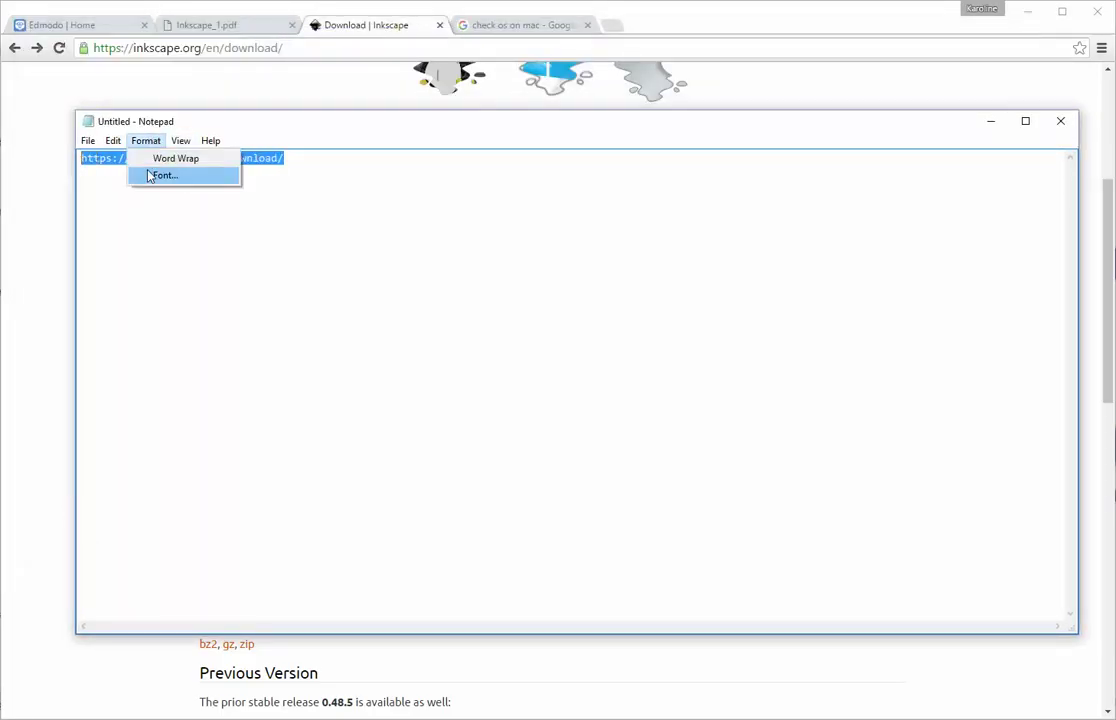
click(152, 175)
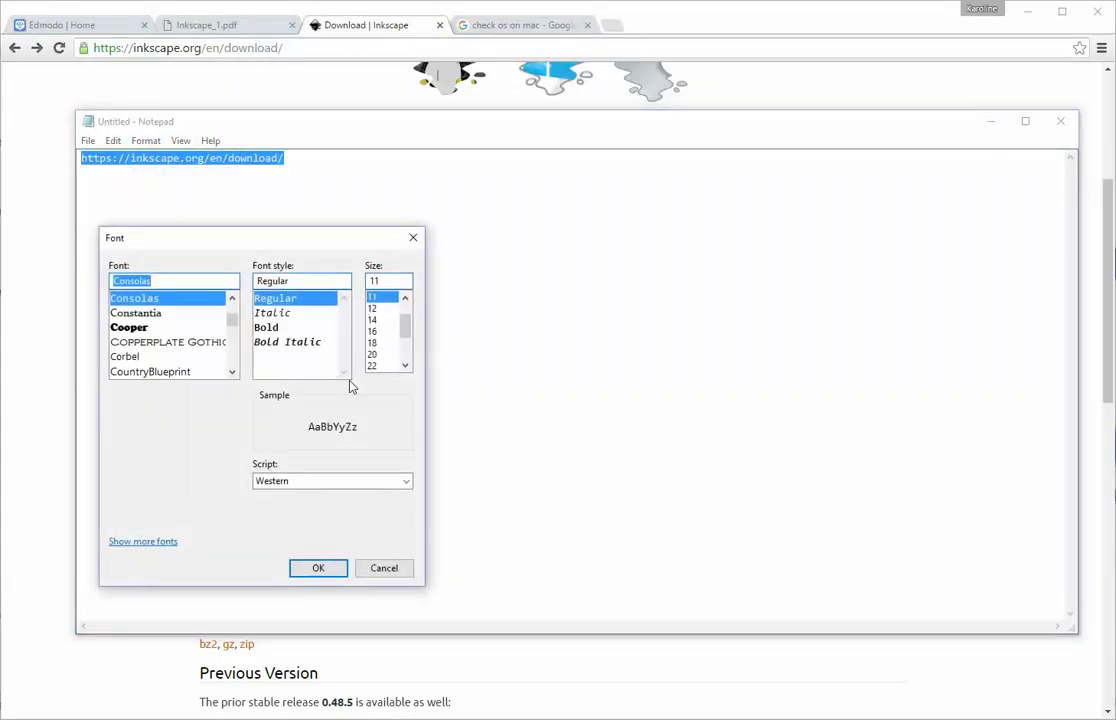
click(388, 366)
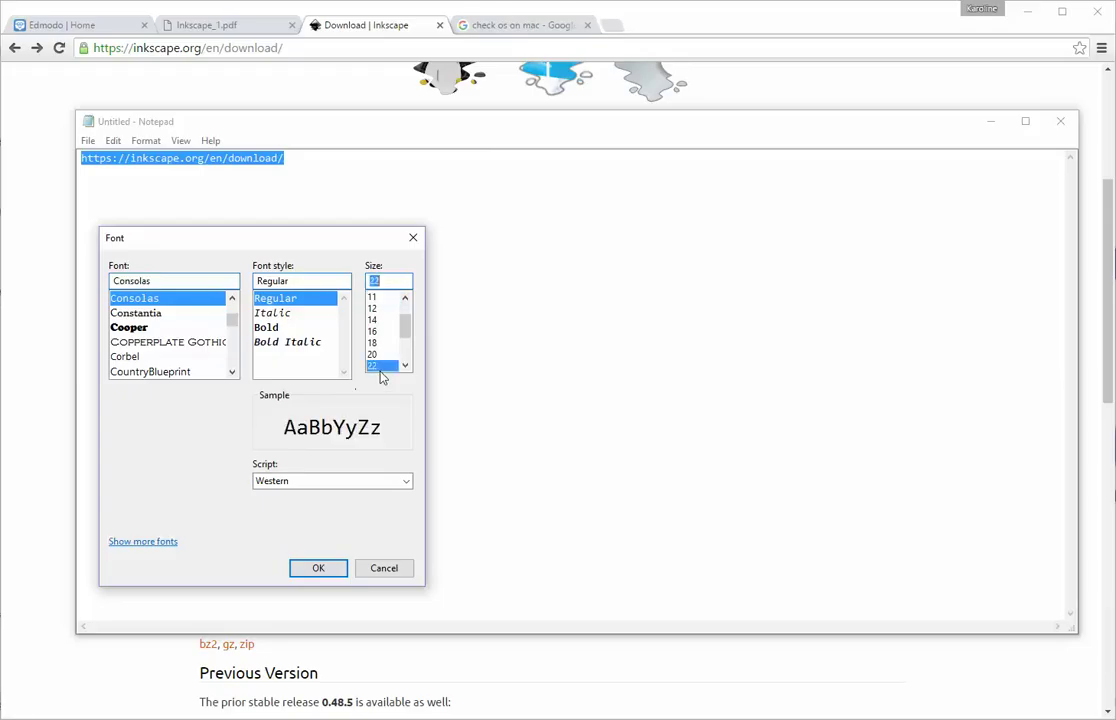
click(321, 569)
click(415, 310)
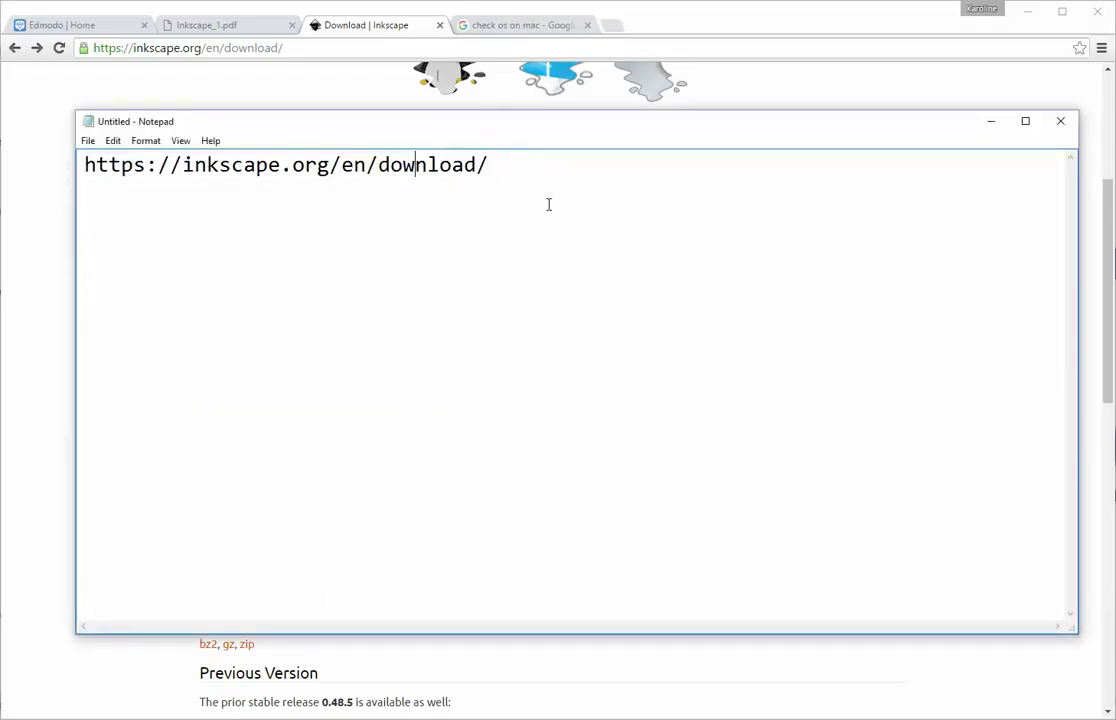
drag(393, 127, 422, 179)
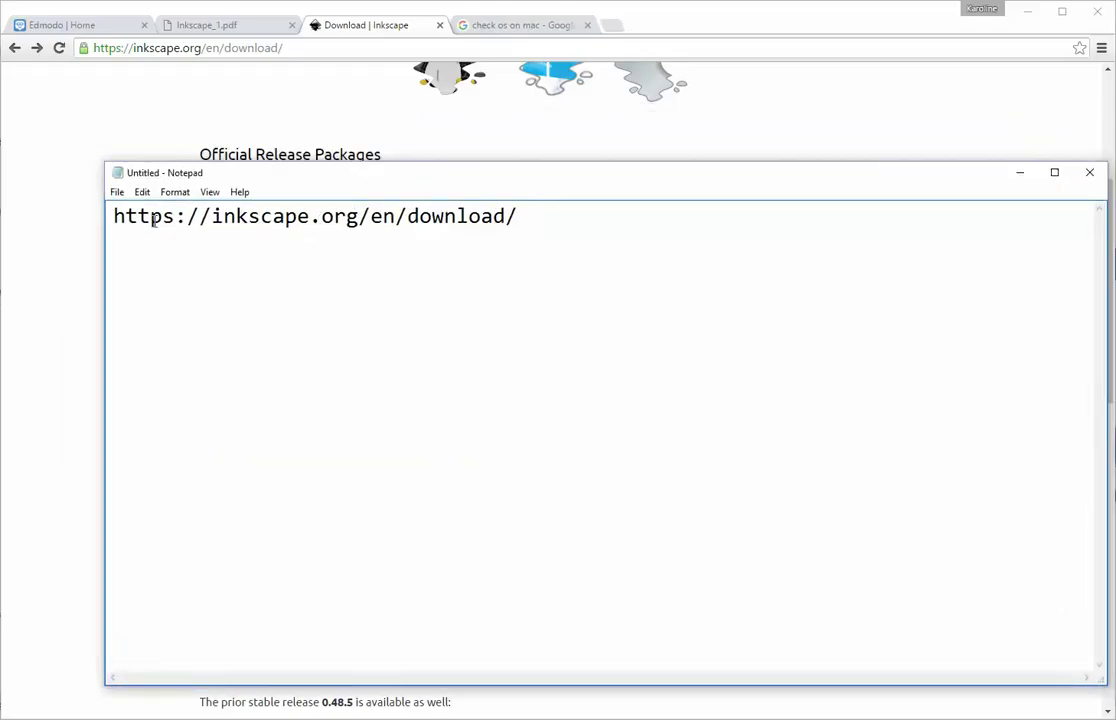
Step: Follow the XQuartz link in the download page's Mac OS X section
click(1020, 178)
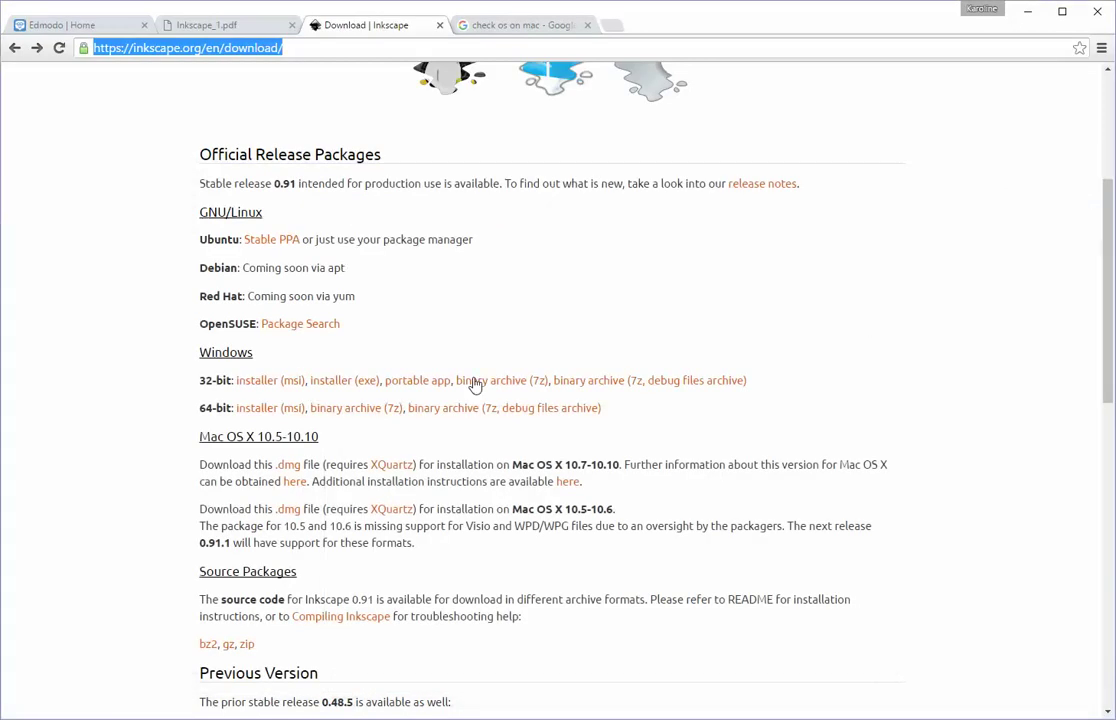
scroll(386, 200, up, 3)
scroll(380, 250, down, 4)
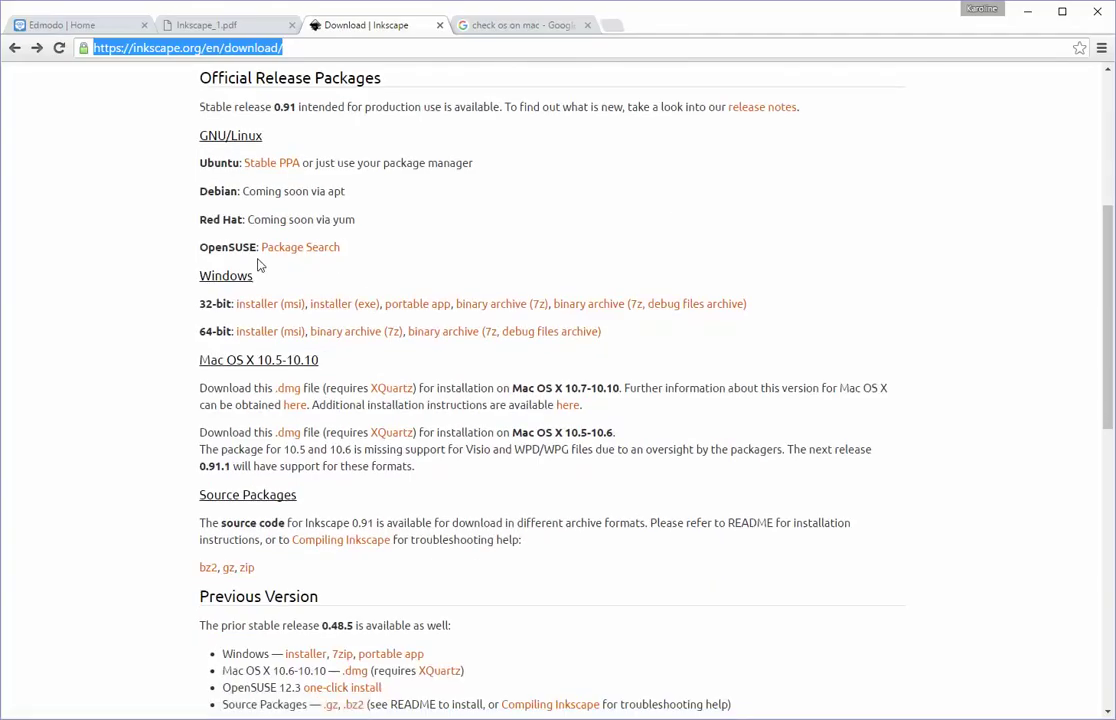
drag(200, 276, 256, 276)
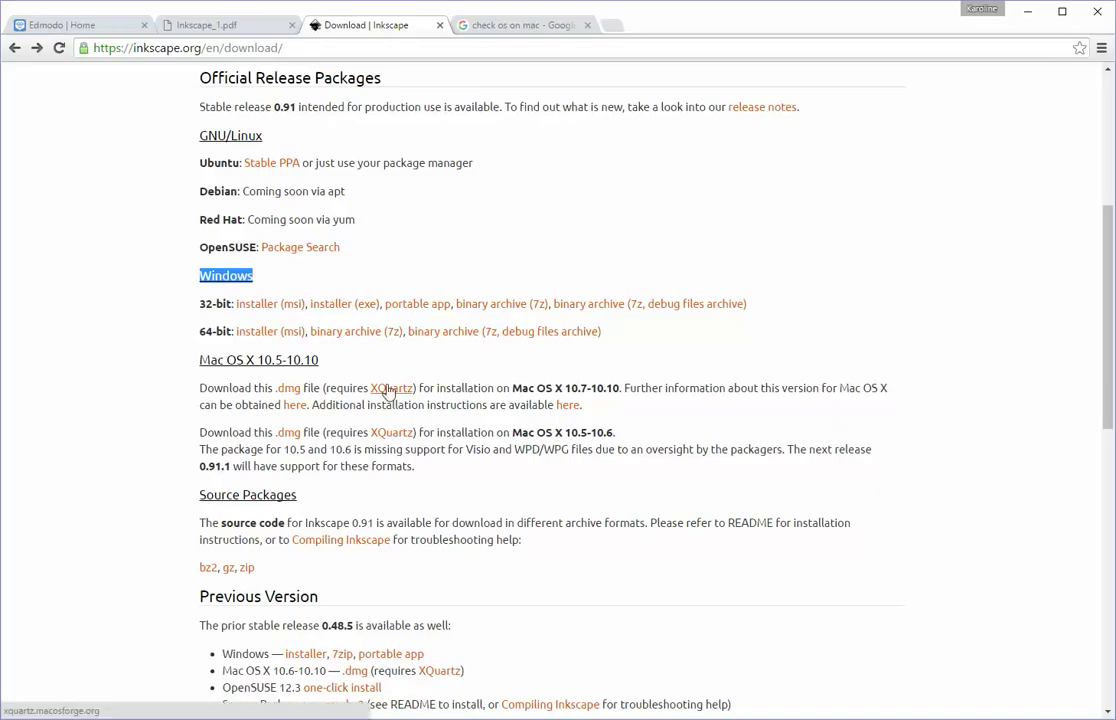
click(390, 390)
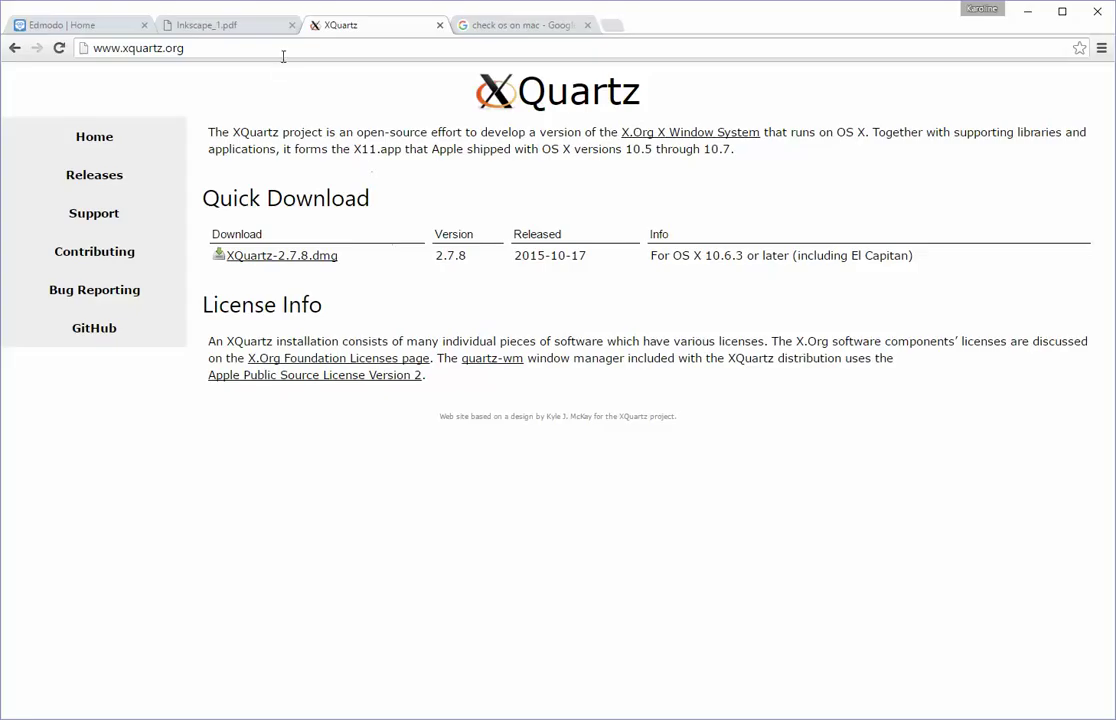
Step: Switch back to the Inkscape_1.pdf slide deck tab
click(228, 25)
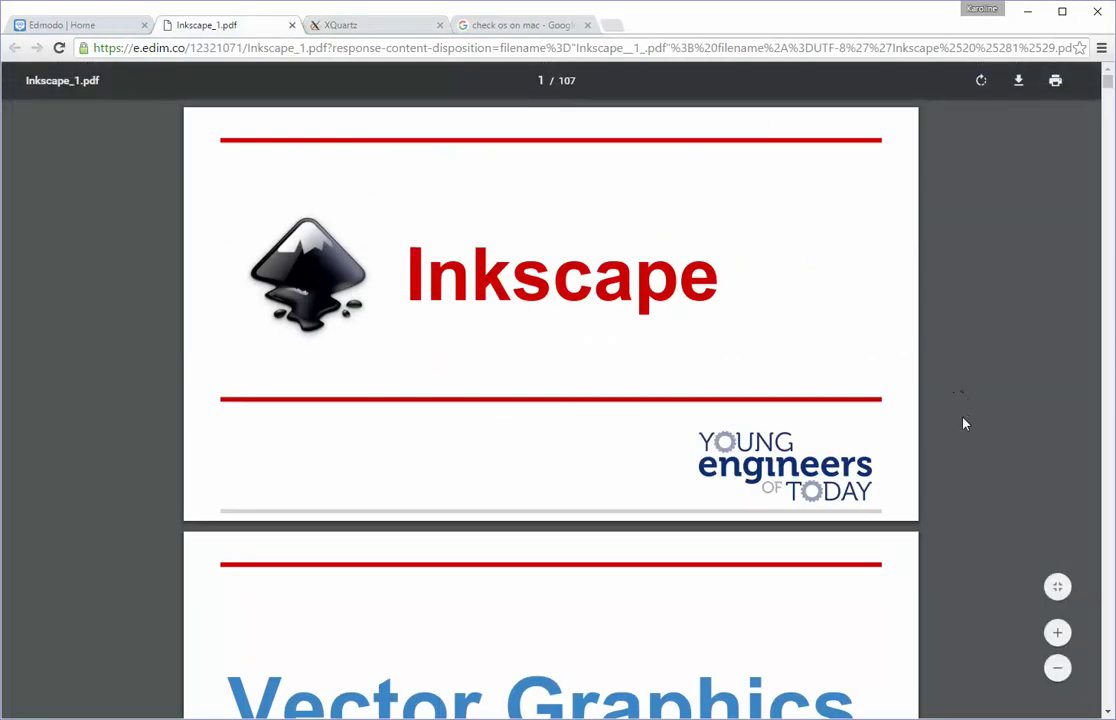
Step: Move to page 17, the slide on locating XQuartz in Applications>Utilities
scroll(930, 482, down, 3)
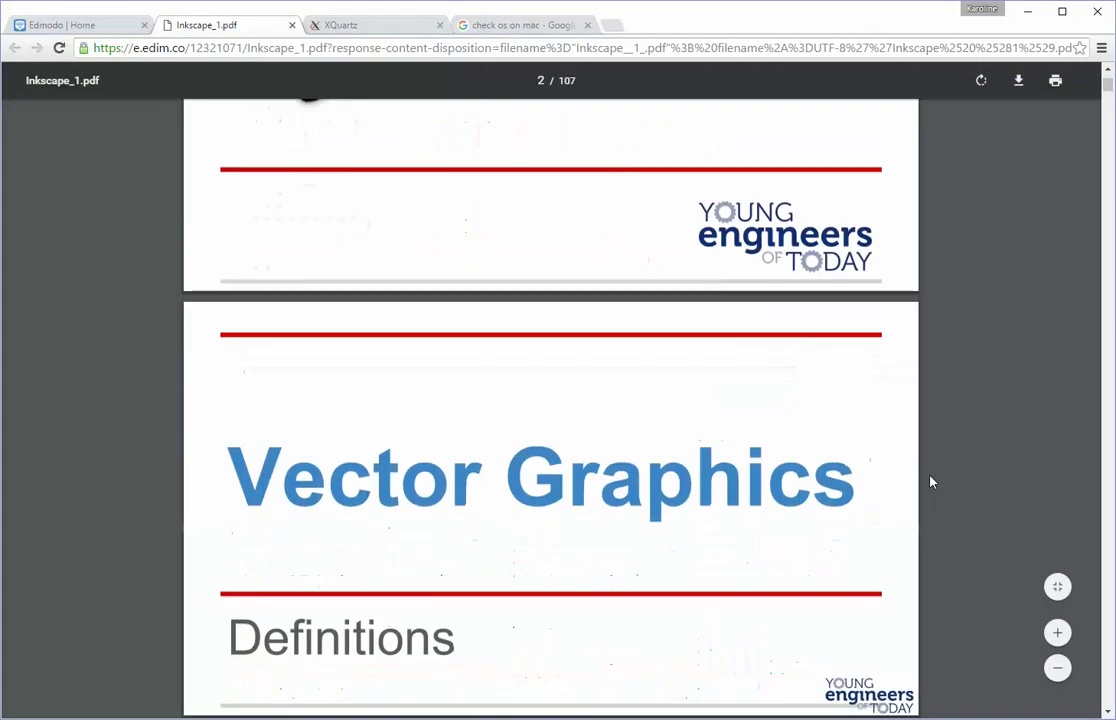
scroll(928, 482, up, 3)
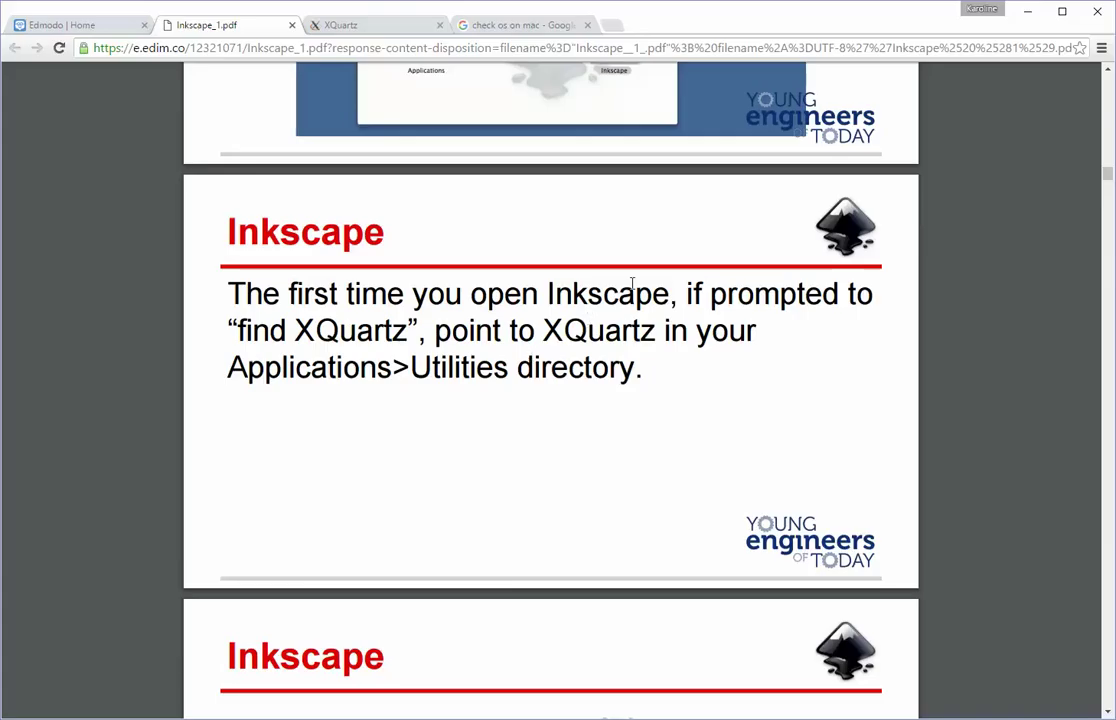
mouse_move(613, 718)
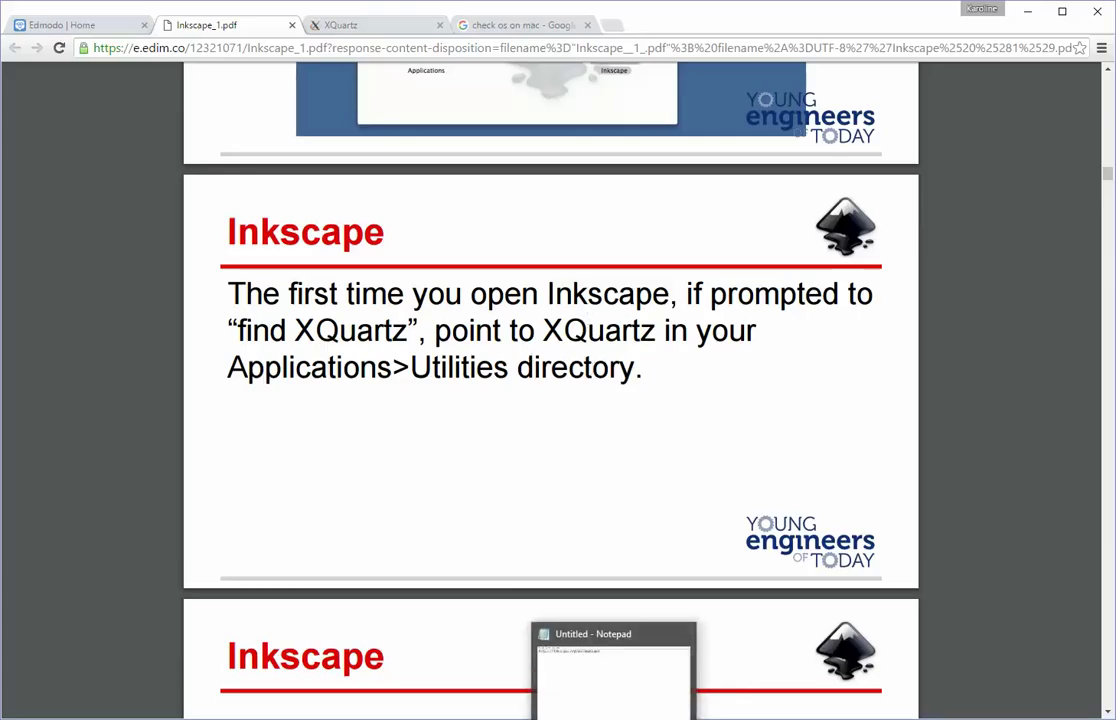
Step: Type a contact e-mail address on a new line below the download link
click(613, 716)
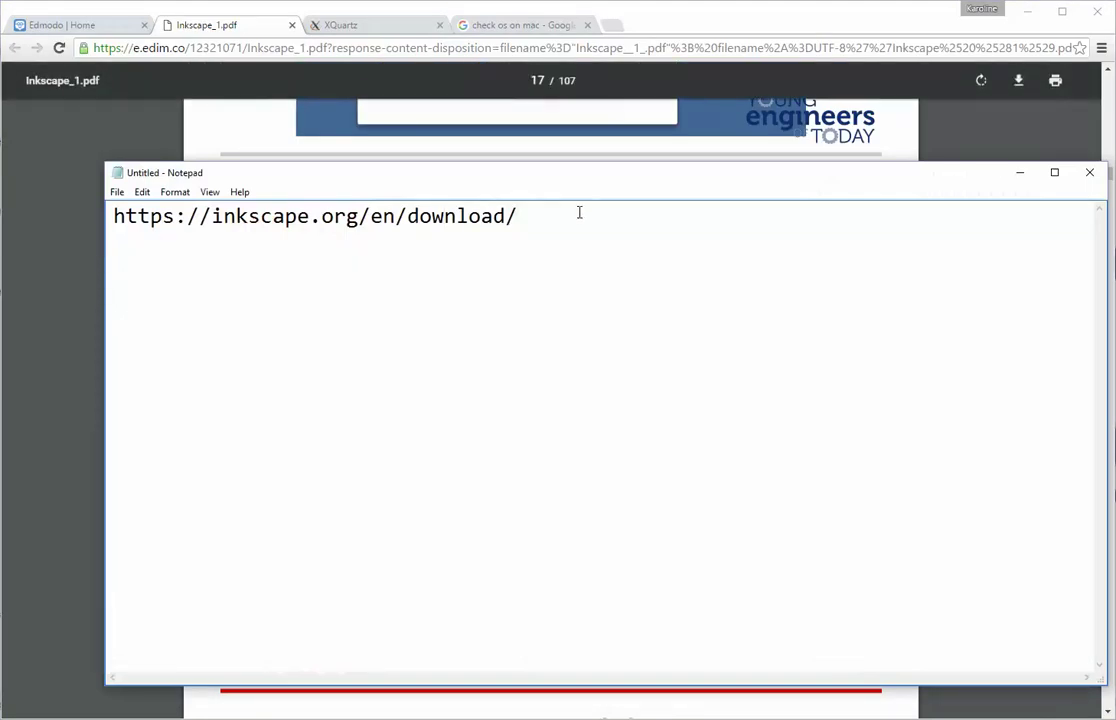
key(Return)
key(Return)
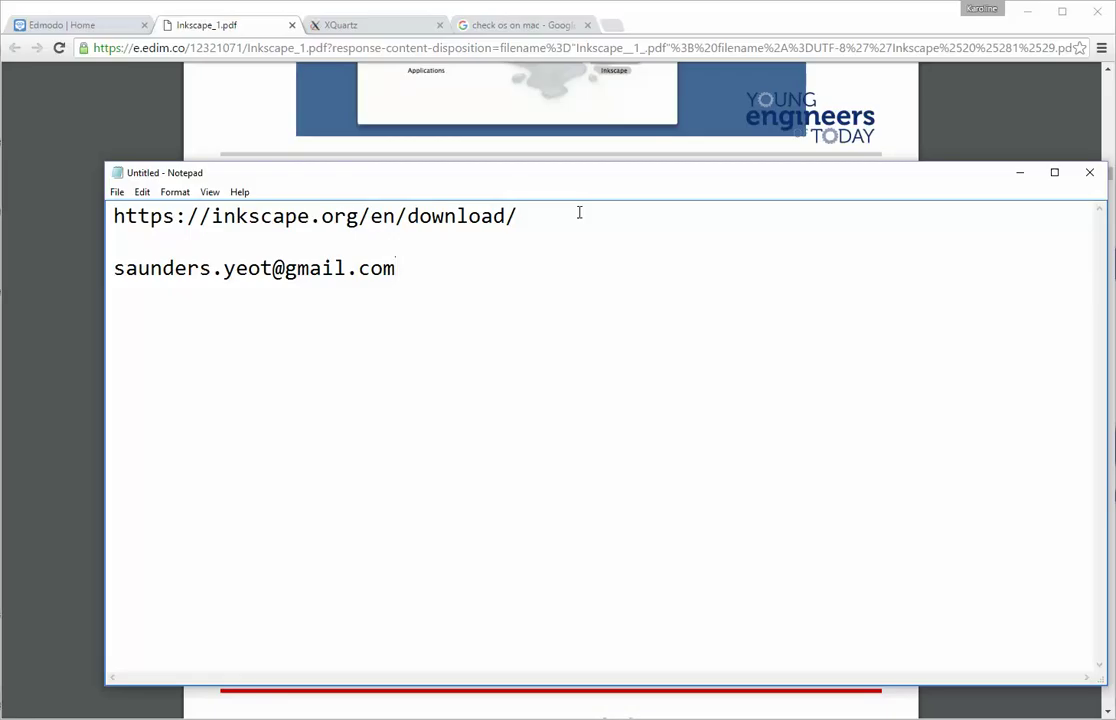
Step: Hide Notepad and scroll to the slide defining Inkscape as a free Illustrator alternative
click(1020, 172)
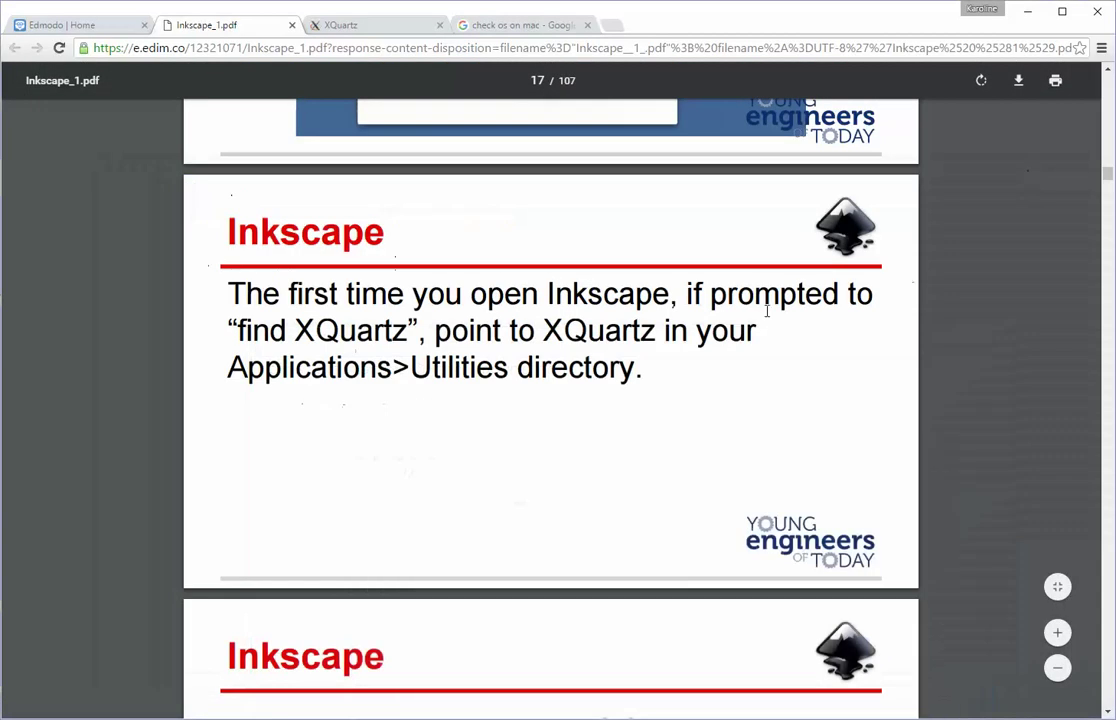
scroll(643, 335, up, 15)
scroll(643, 335, up, 20)
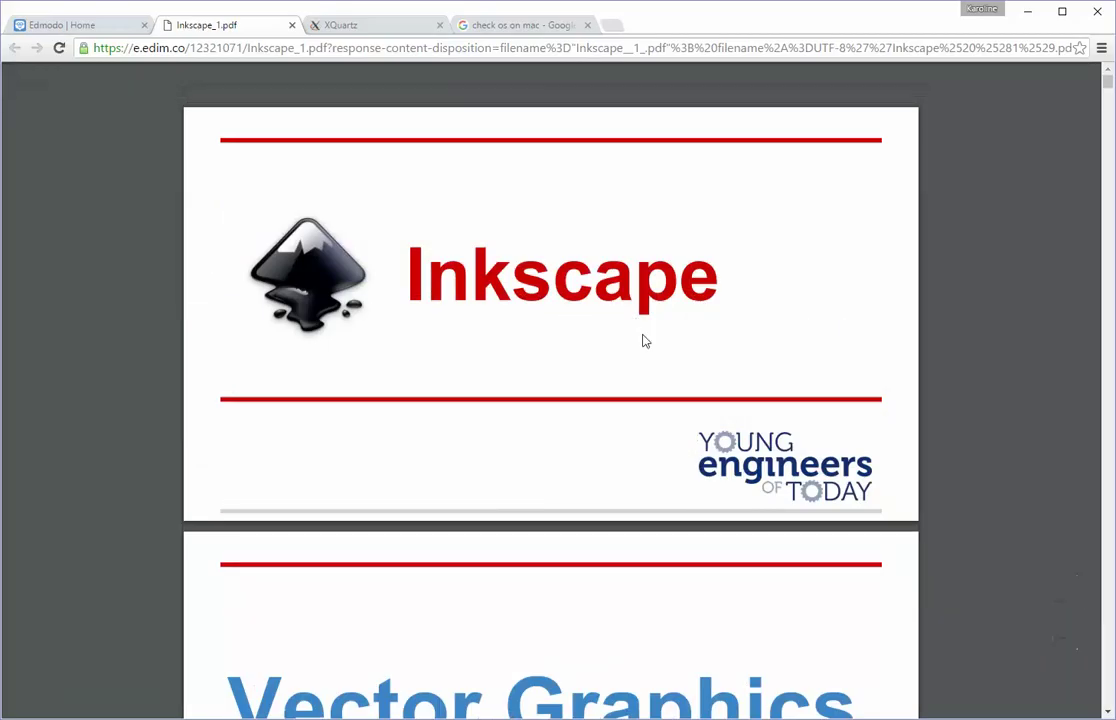
scroll(645, 341, down, 2)
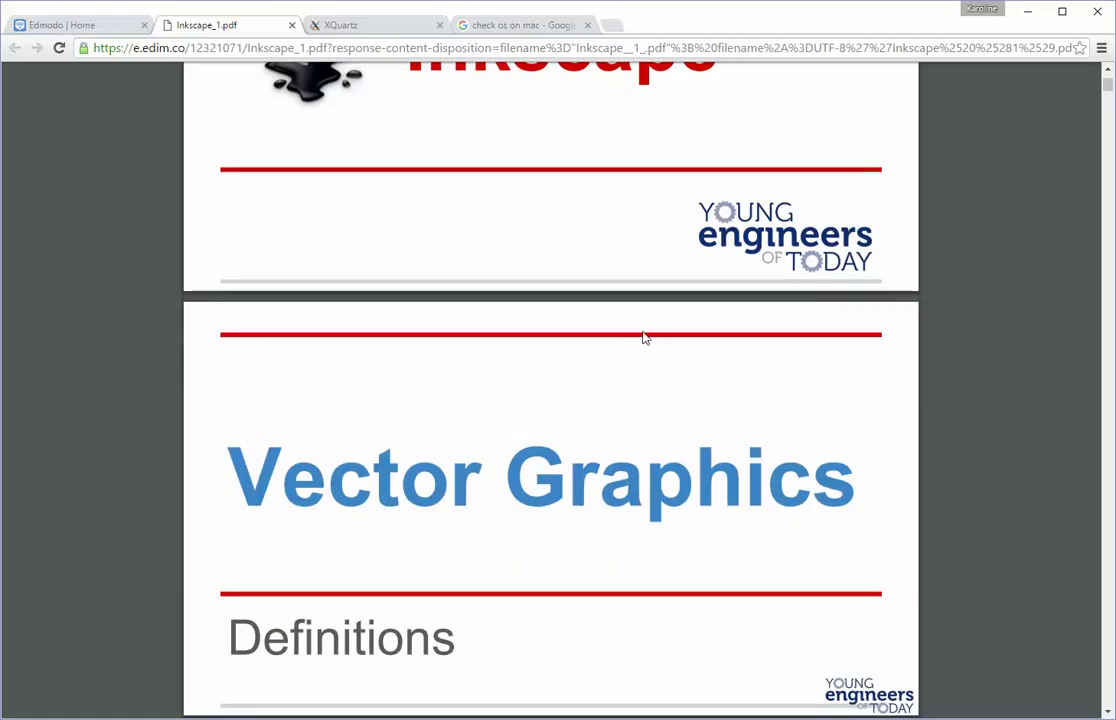
scroll(645, 341, up, 2)
scroll(645, 340, down, 1)
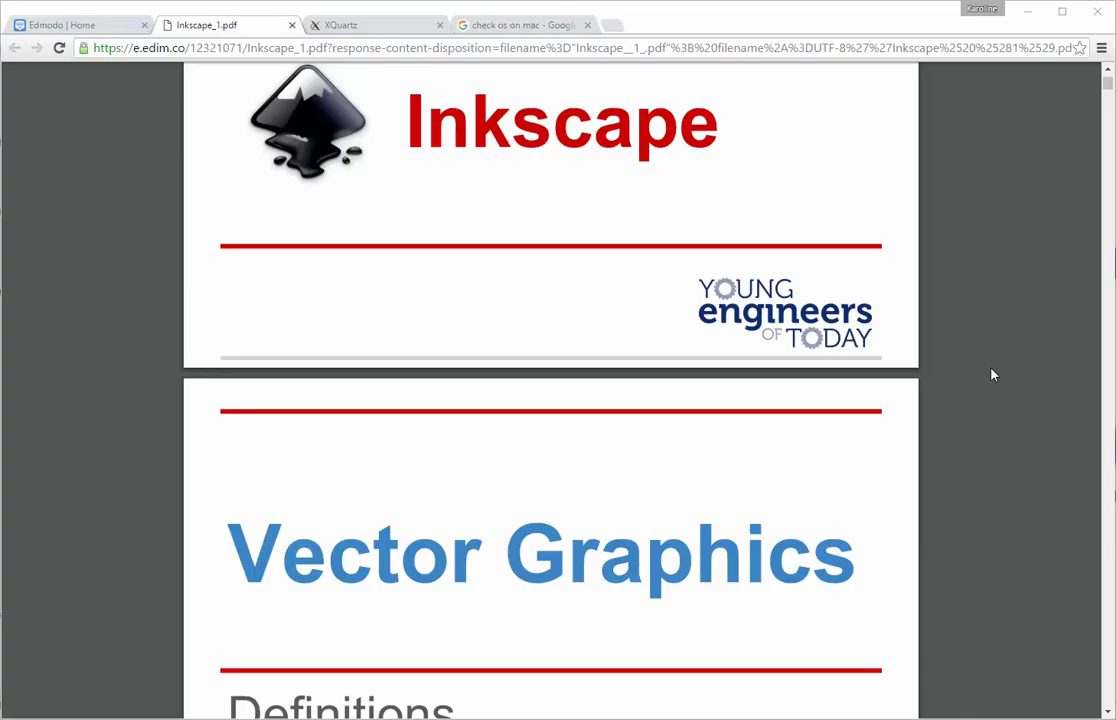
scroll(992, 374, down, 5)
scroll(991, 372, up, 1)
scroll(991, 373, up, 1)
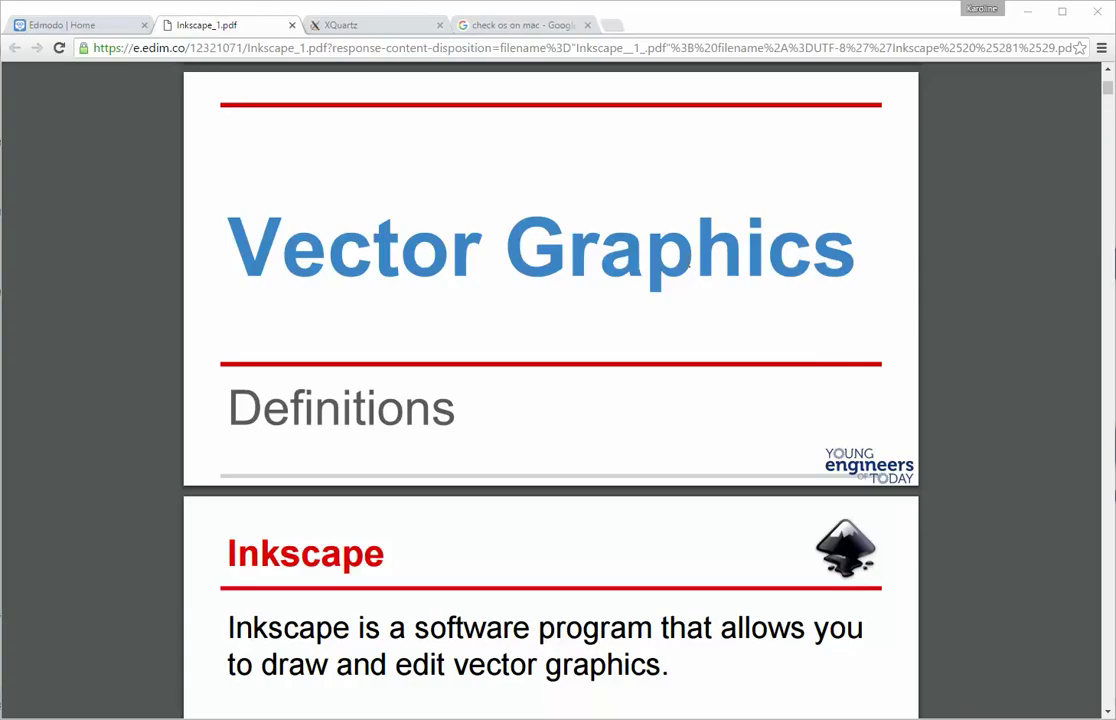
scroll(608, 288, down, 2)
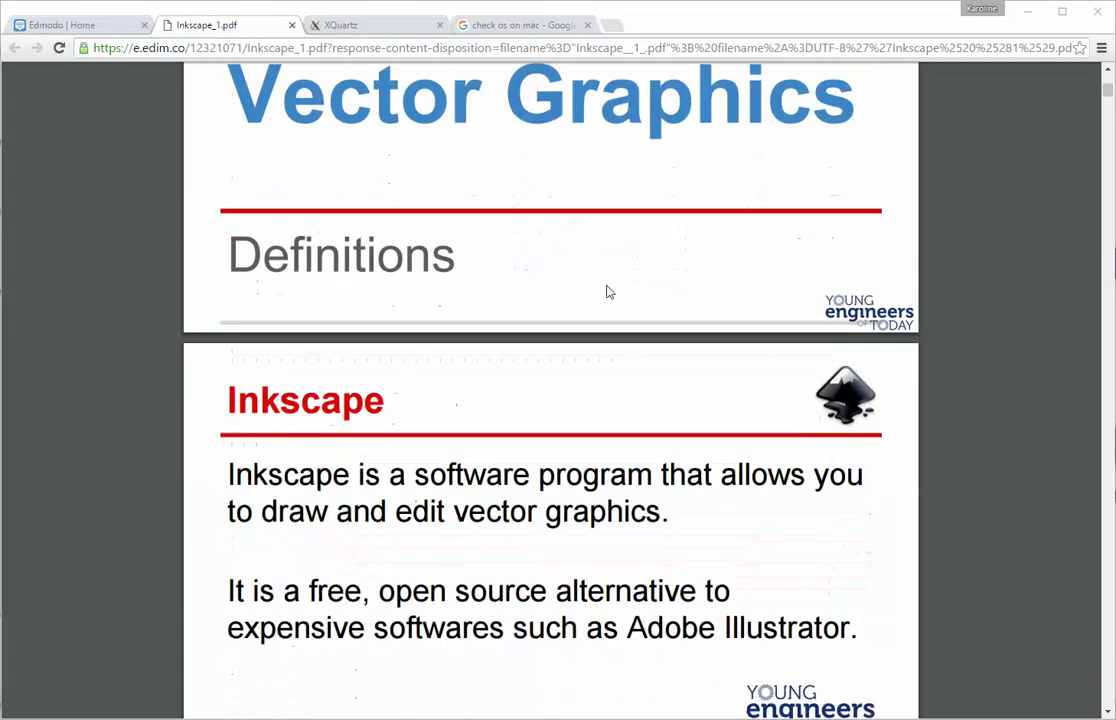
scroll(608, 291, down, 1)
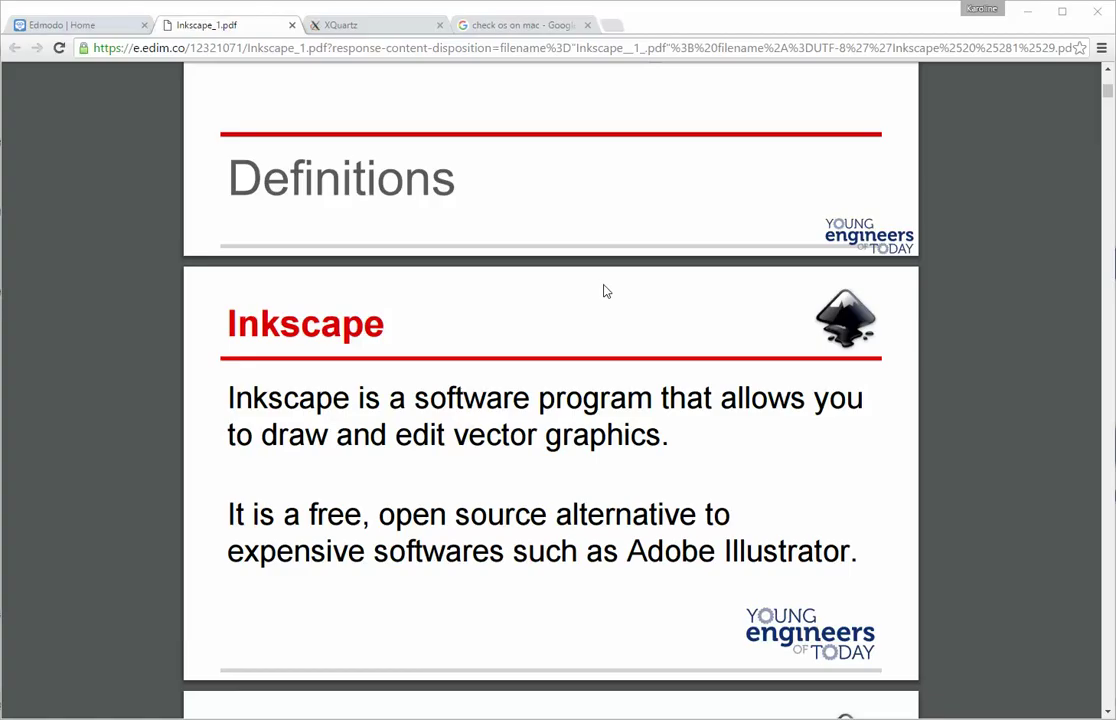
Step: Scroll to the full Vector Graphics slide describing vector images as paths through nodes
scroll(604, 291, down, 3)
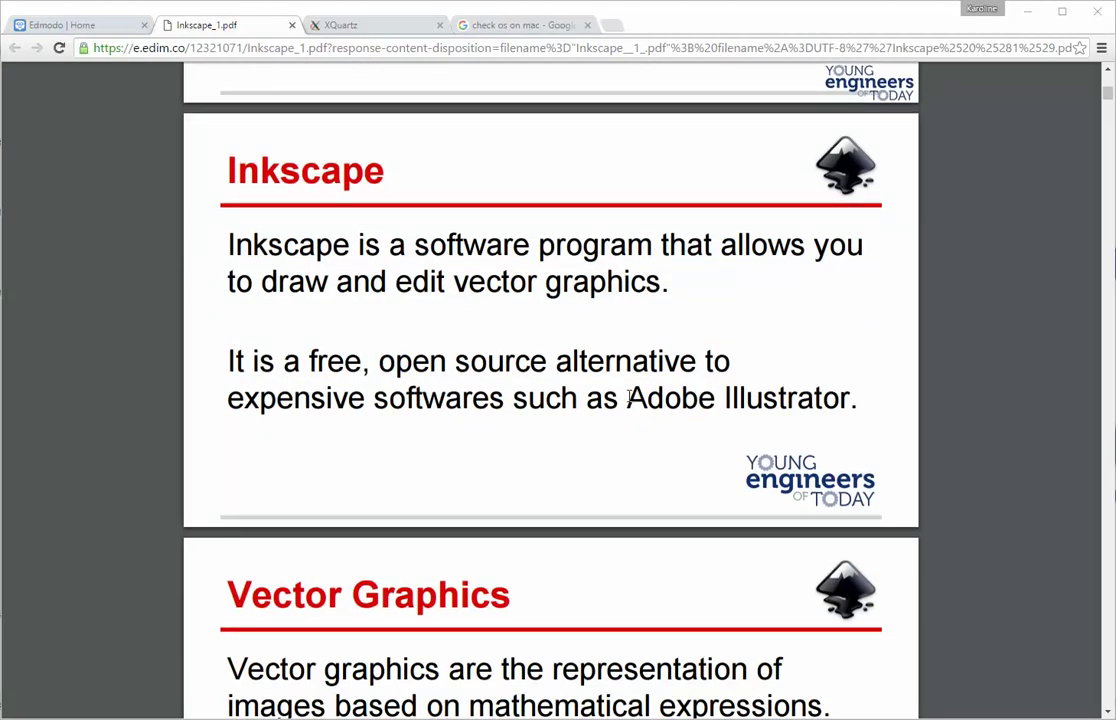
drag(628, 397, 851, 412)
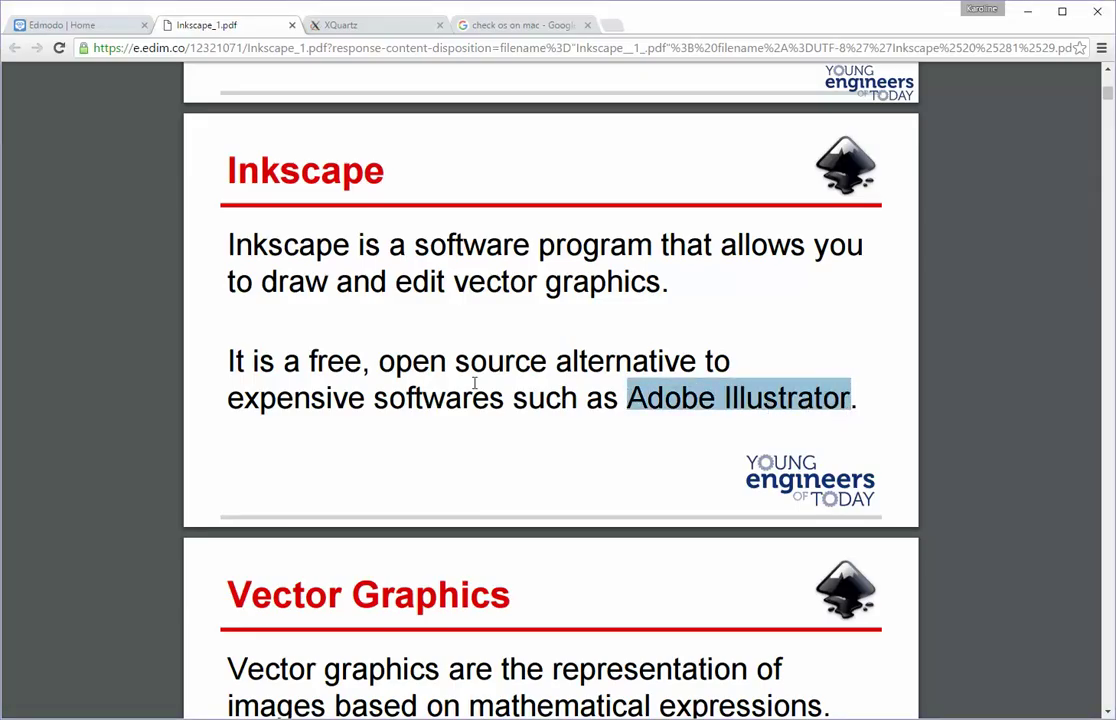
scroll(449, 374, down, 3)
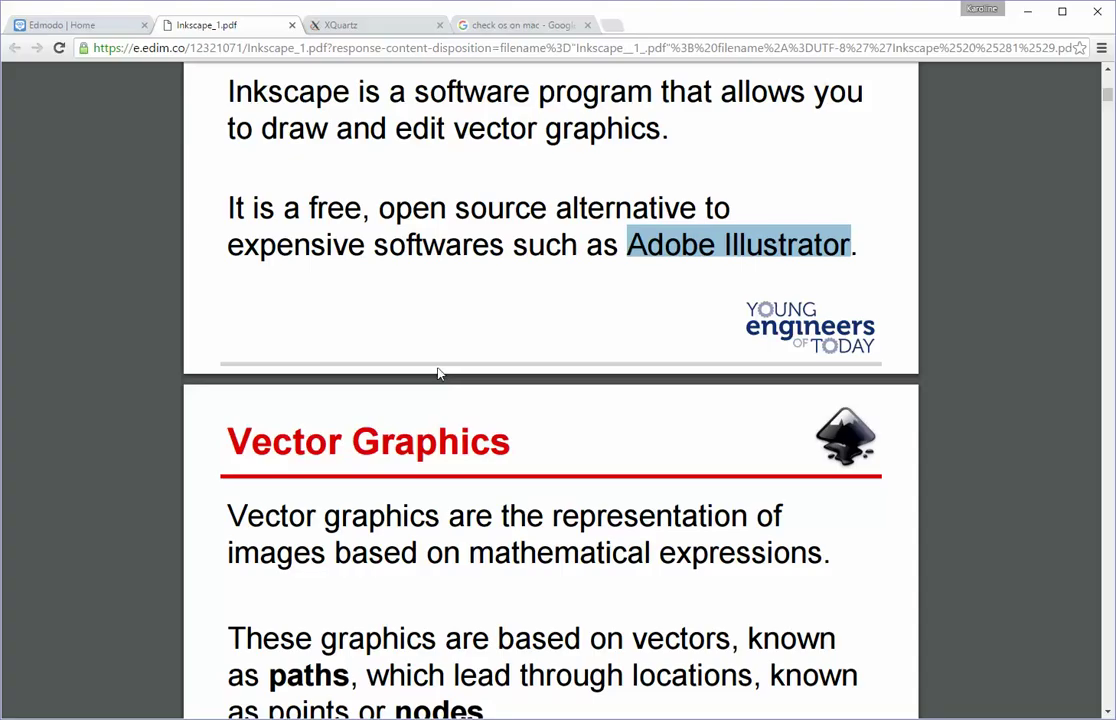
scroll(392, 333, down, 3)
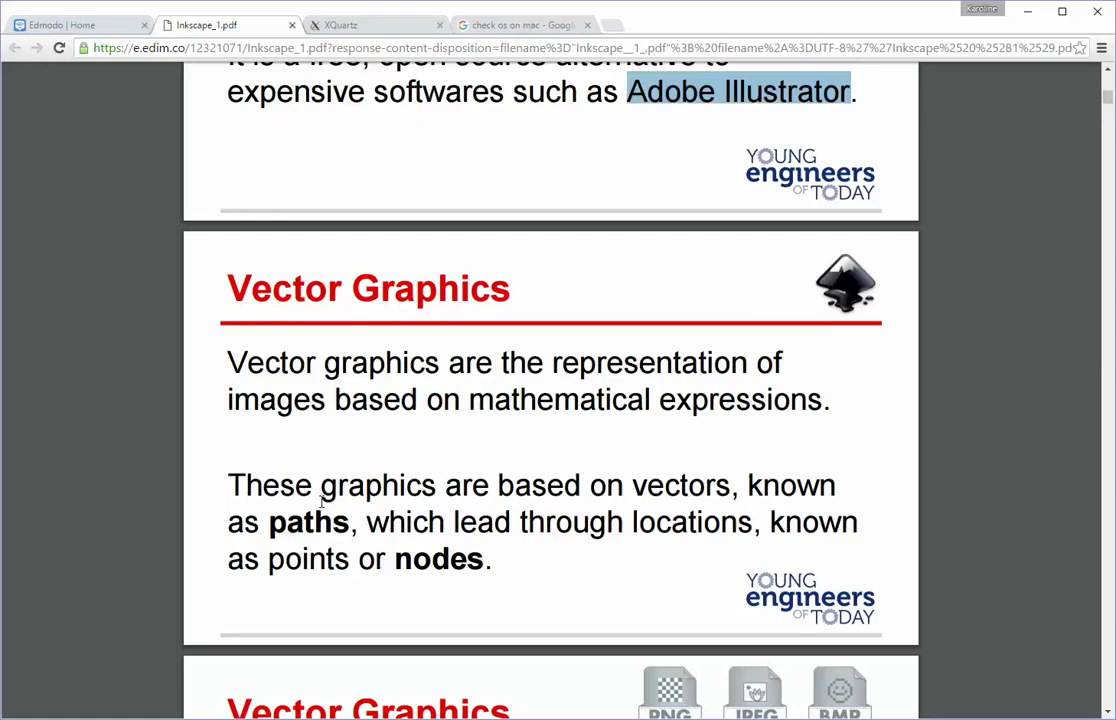
Step: Select the word 'nodes', then the word 'paths', in the slide text
drag(396, 560, 482, 560)
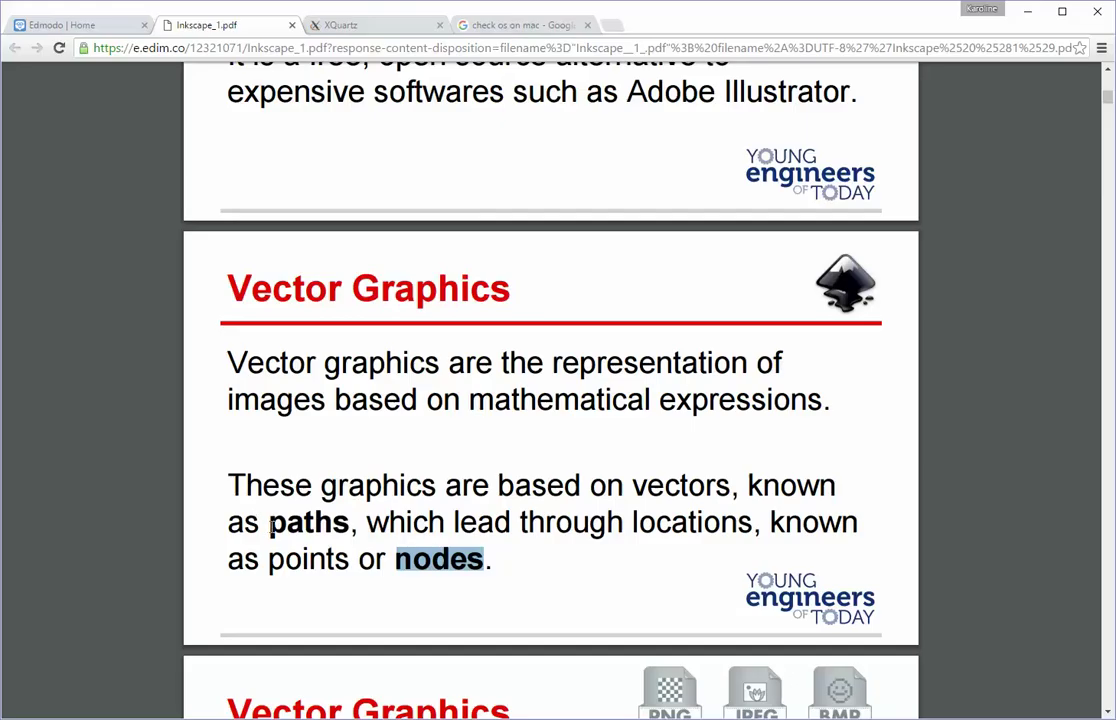
drag(260, 522, 349, 522)
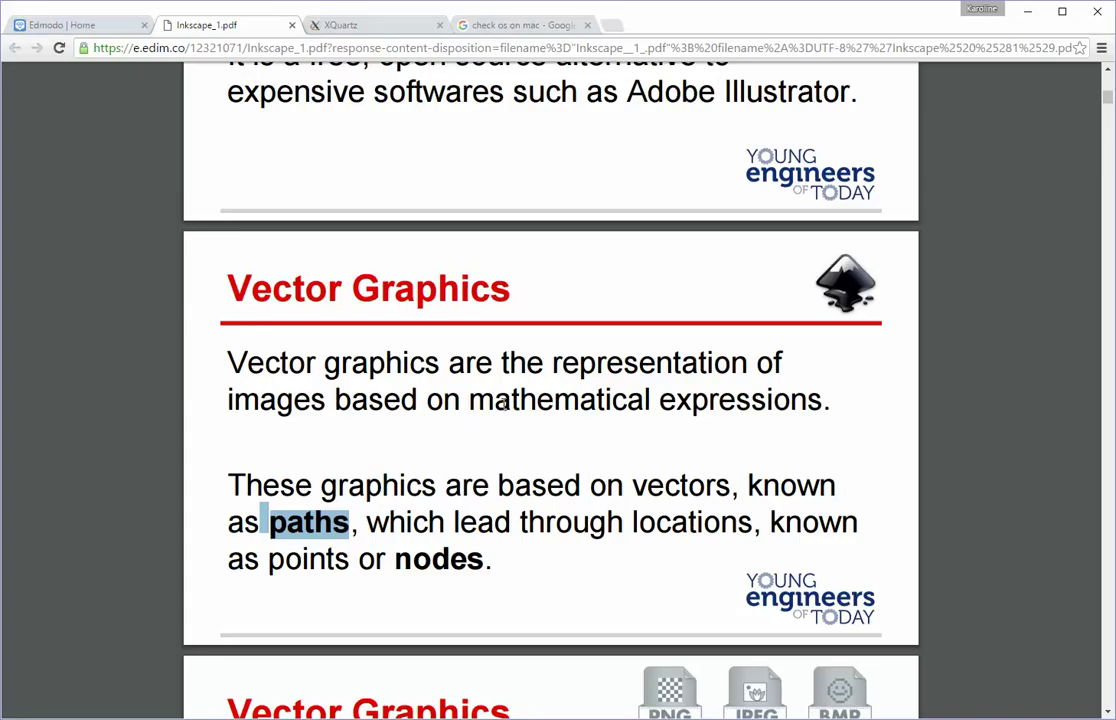
Step: Scroll to the slide comparing PNG, JPEG and BMP raster formats with vector paths
scroll(588, 392, down, 3)
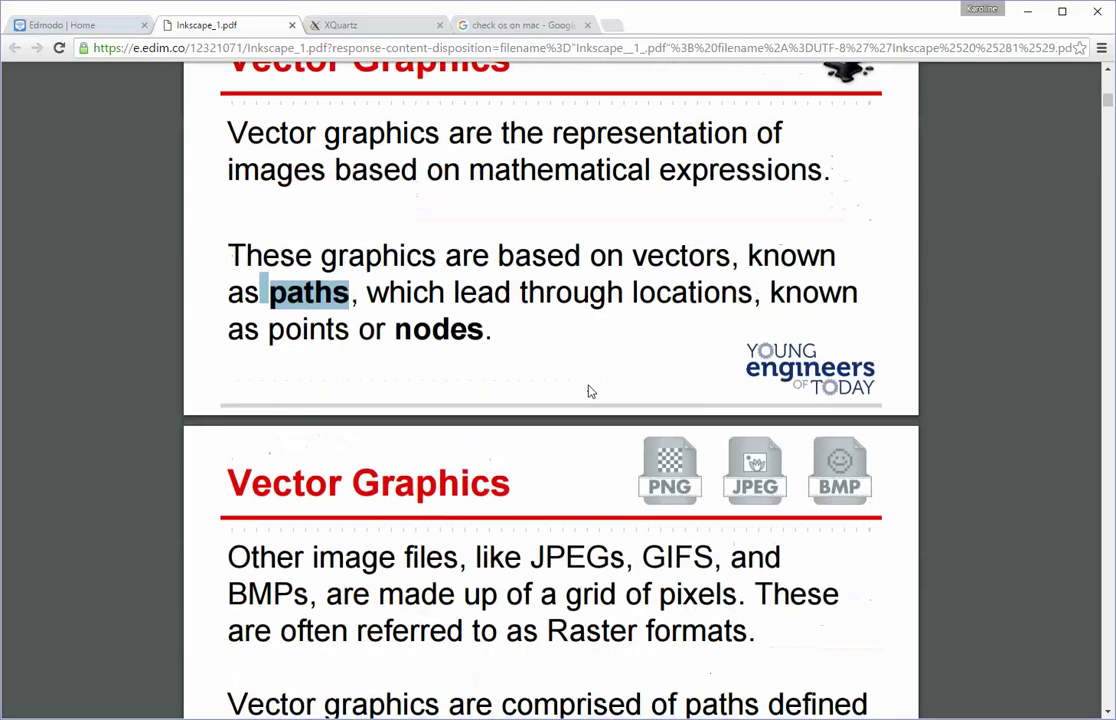
scroll(588, 392, down, 2)
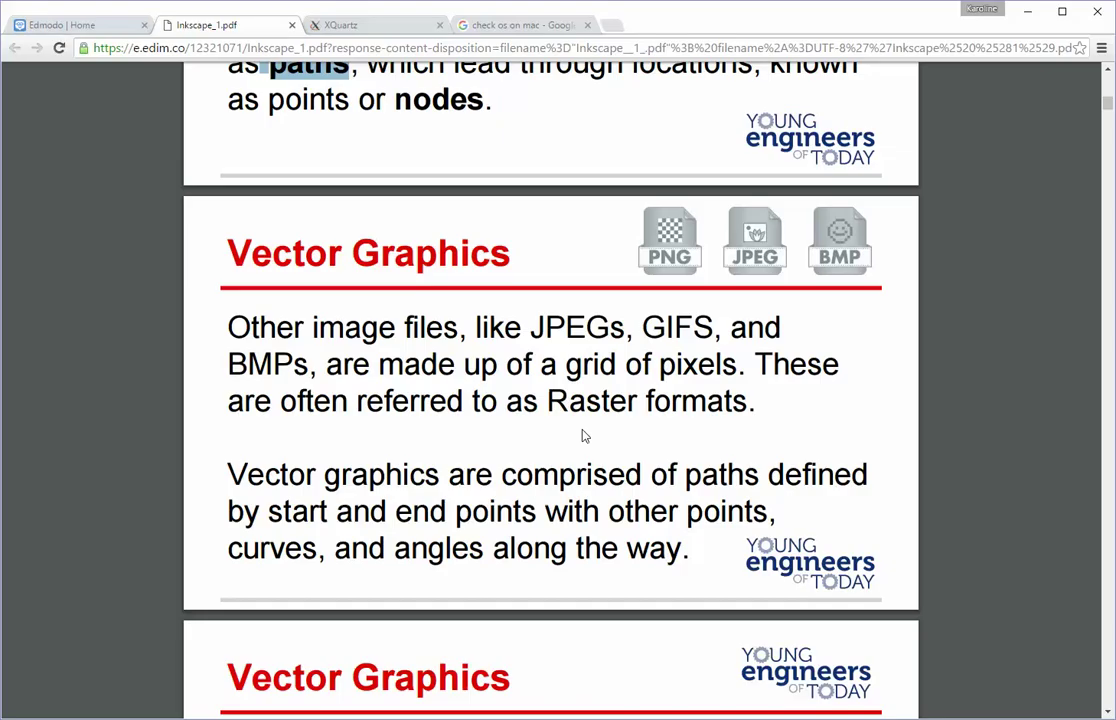
Step: Scroll the PDF down to the Vector Graphics Primitives slide with the lion cub illustration
scroll(585, 436, down, 5)
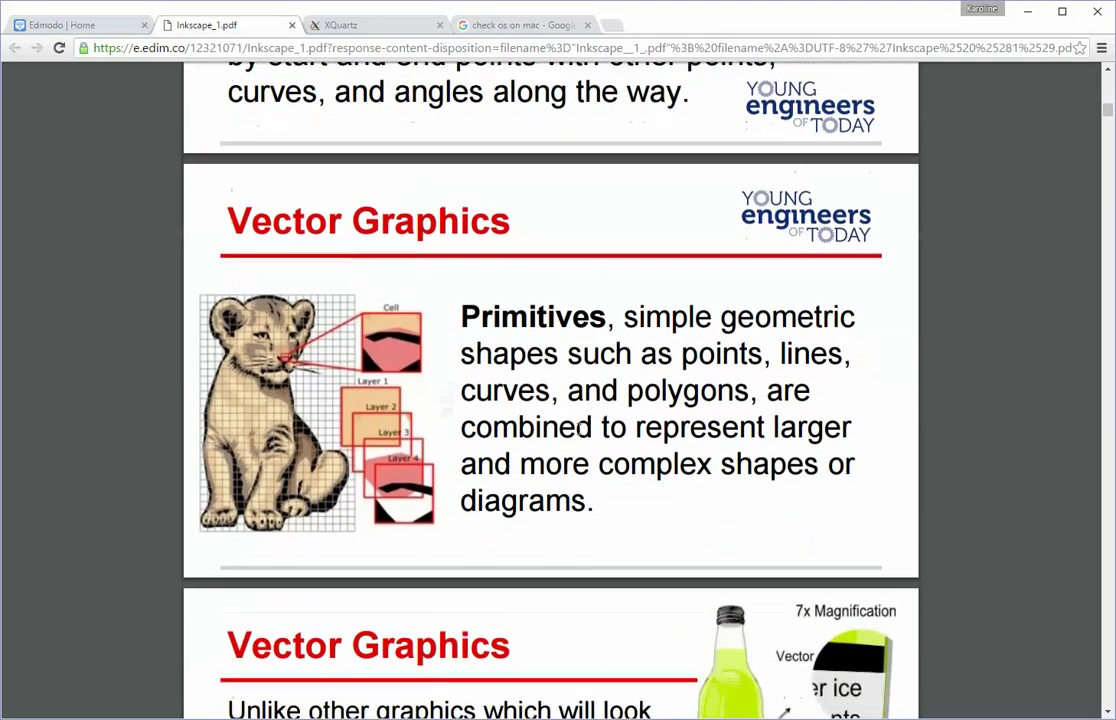
scroll(580, 428, down, 1)
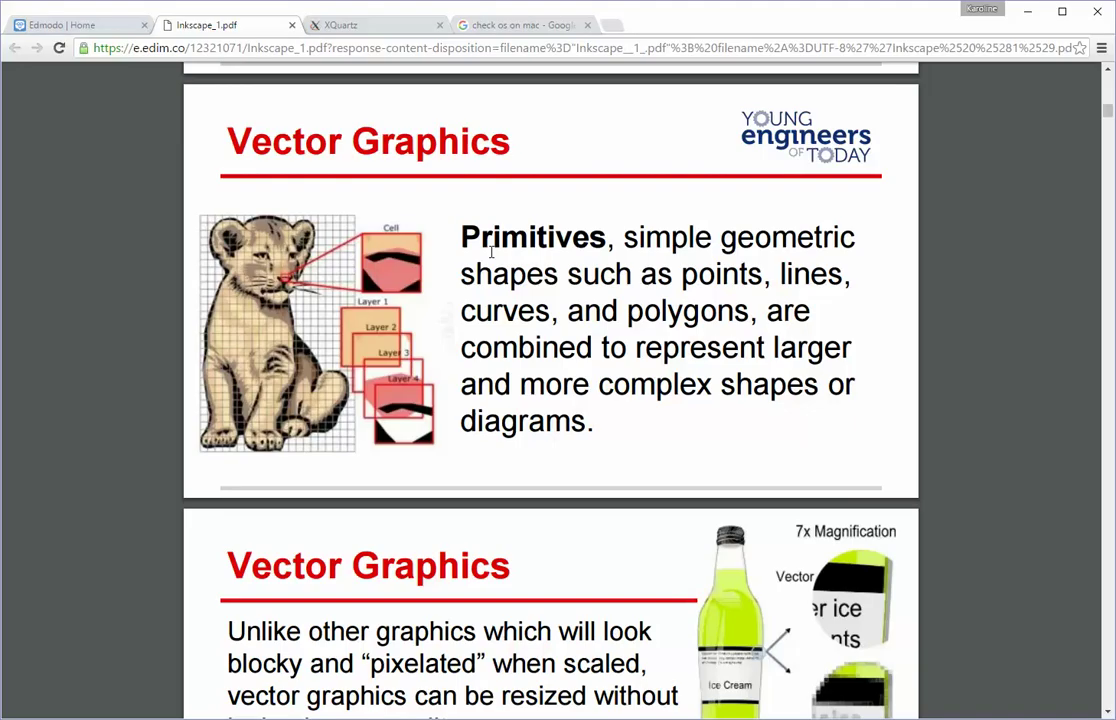
scroll(497, 264, up, 1)
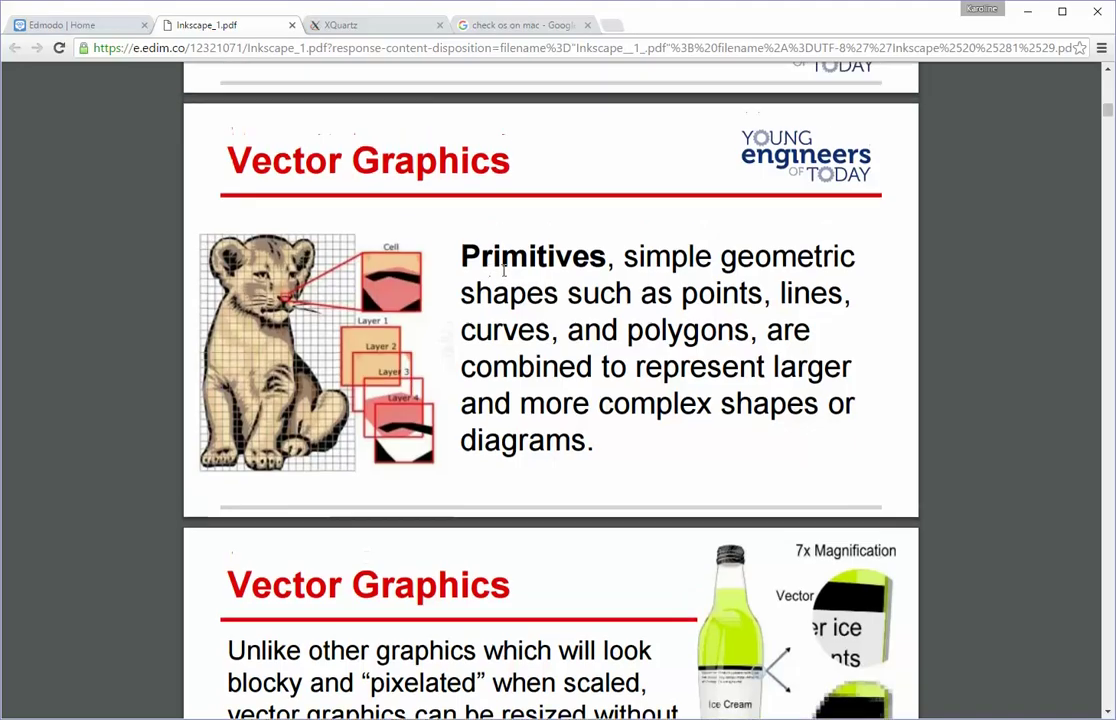
scroll(503, 276, down, 3)
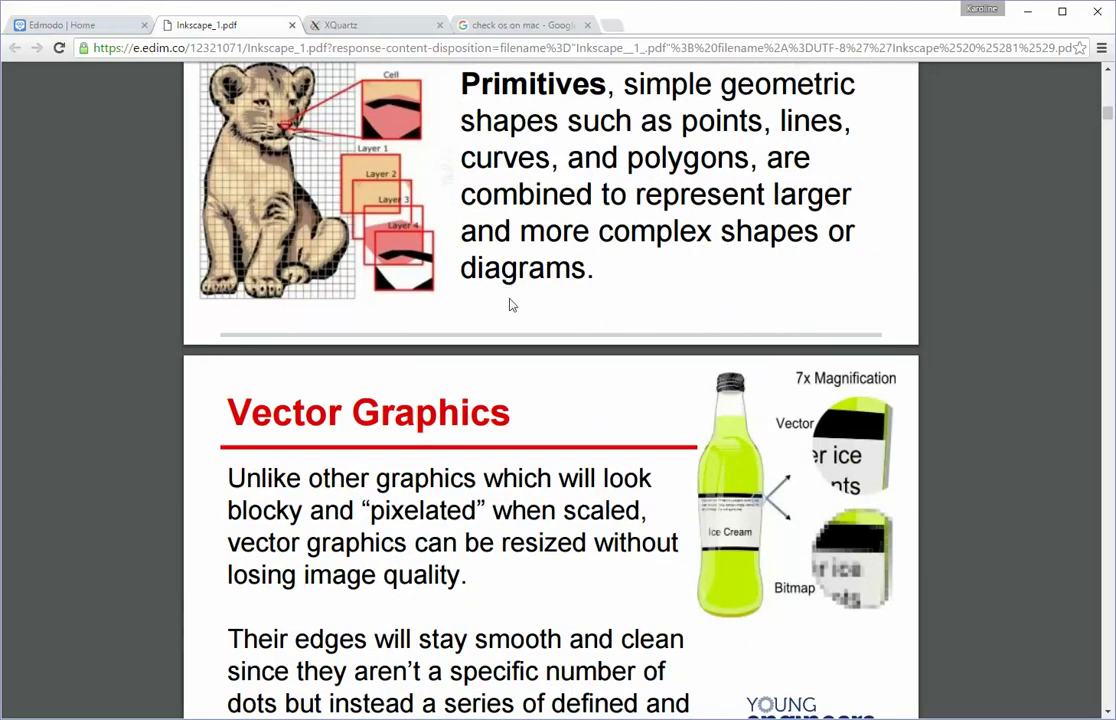
Step: Scroll past the scaling slide to the slide on vector graphics in Scratch
scroll(335, 378, down, 2)
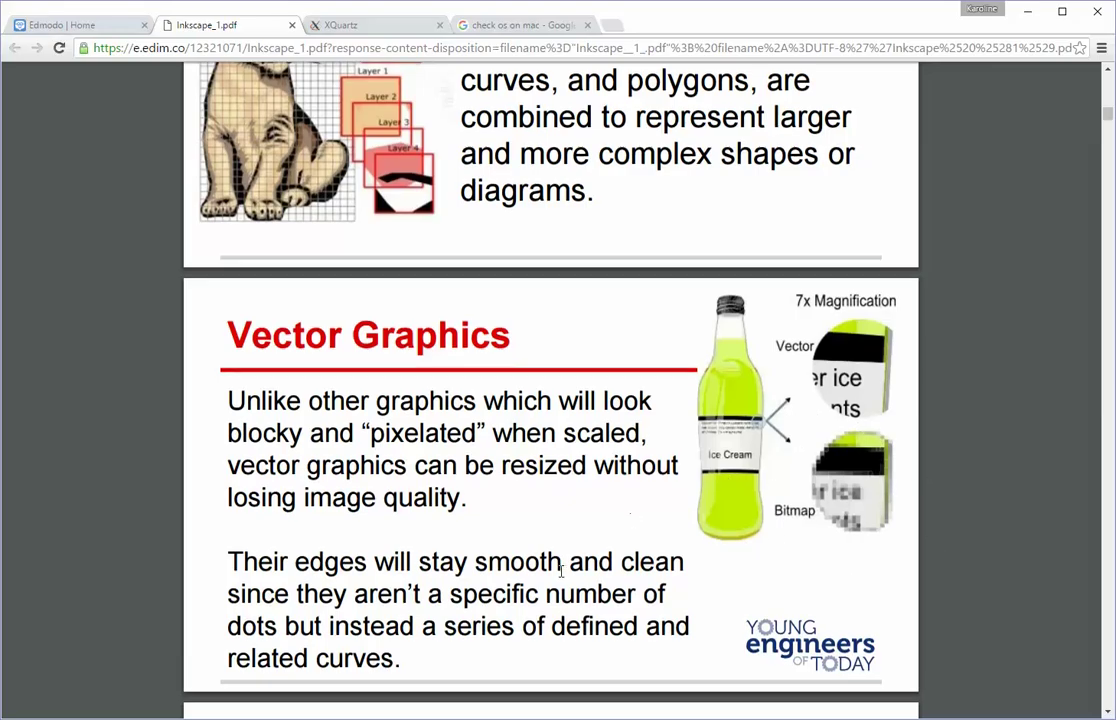
scroll(560, 565, down, 3)
Step: Scroll past the Vector vs. Bitmap cat comparison to slide 10 on logos and billboards
scroll(472, 546, down, 2)
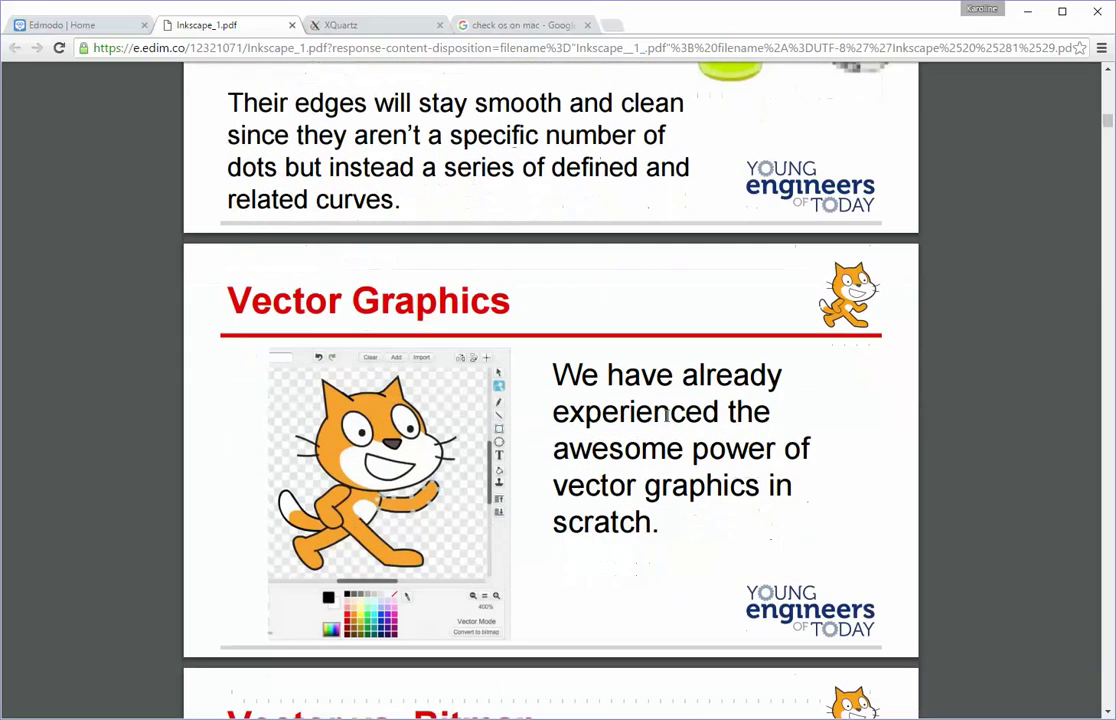
scroll(660, 388, down, 5)
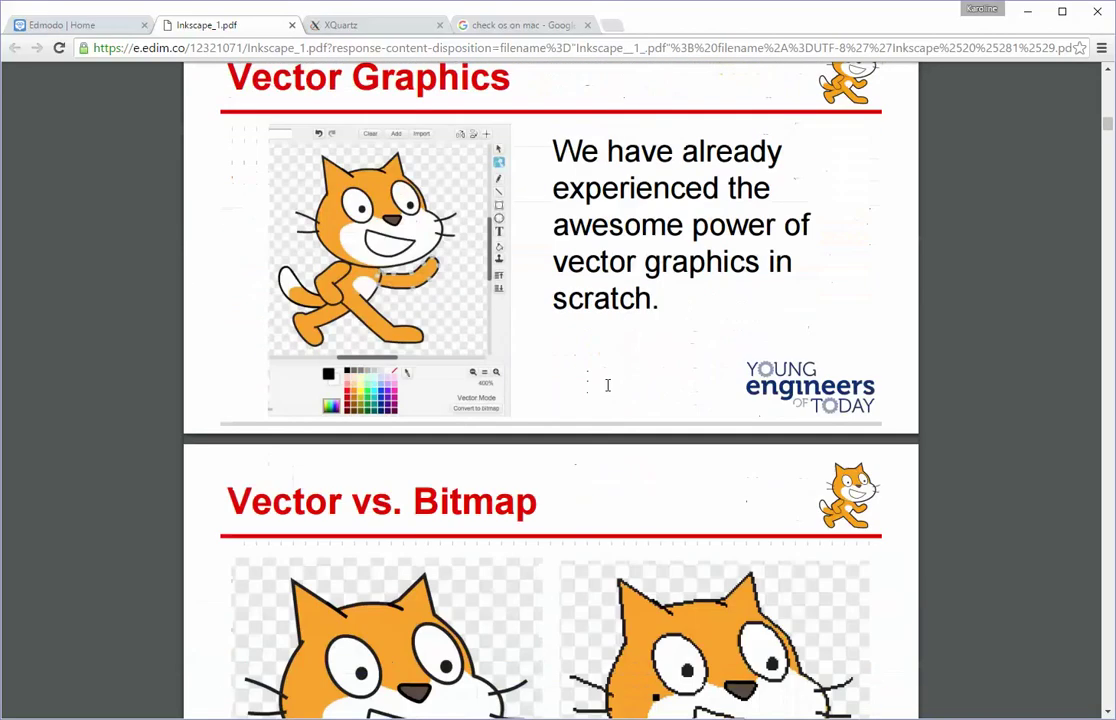
scroll(607, 390, down, 1)
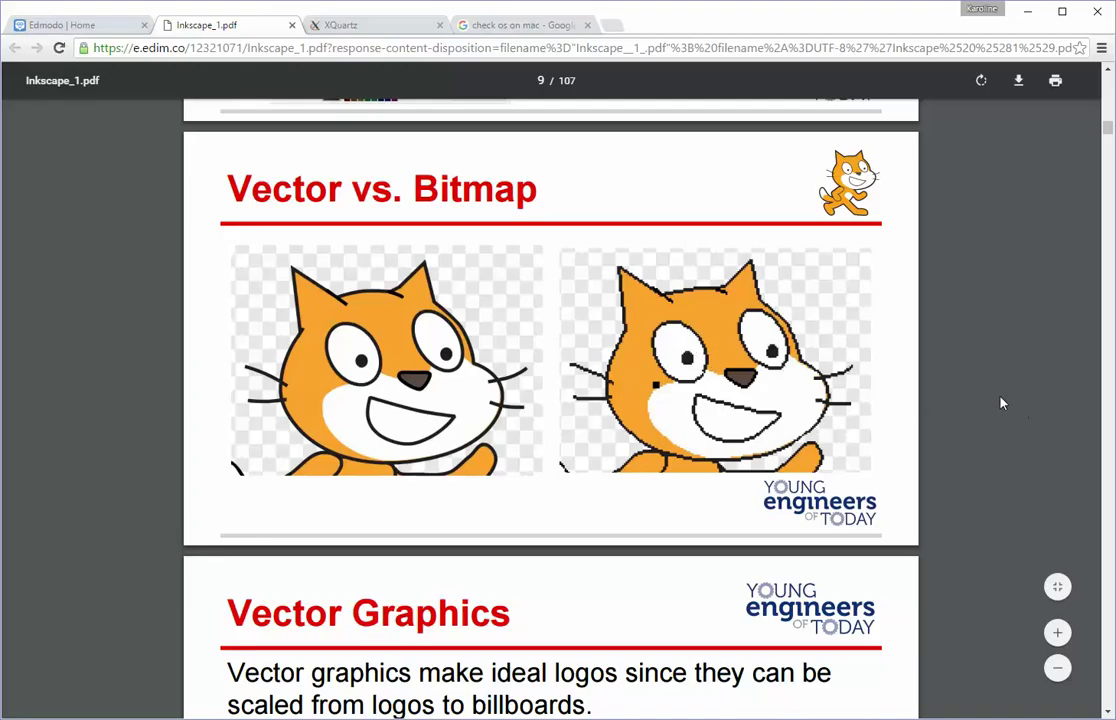
scroll(960, 425, down, 2)
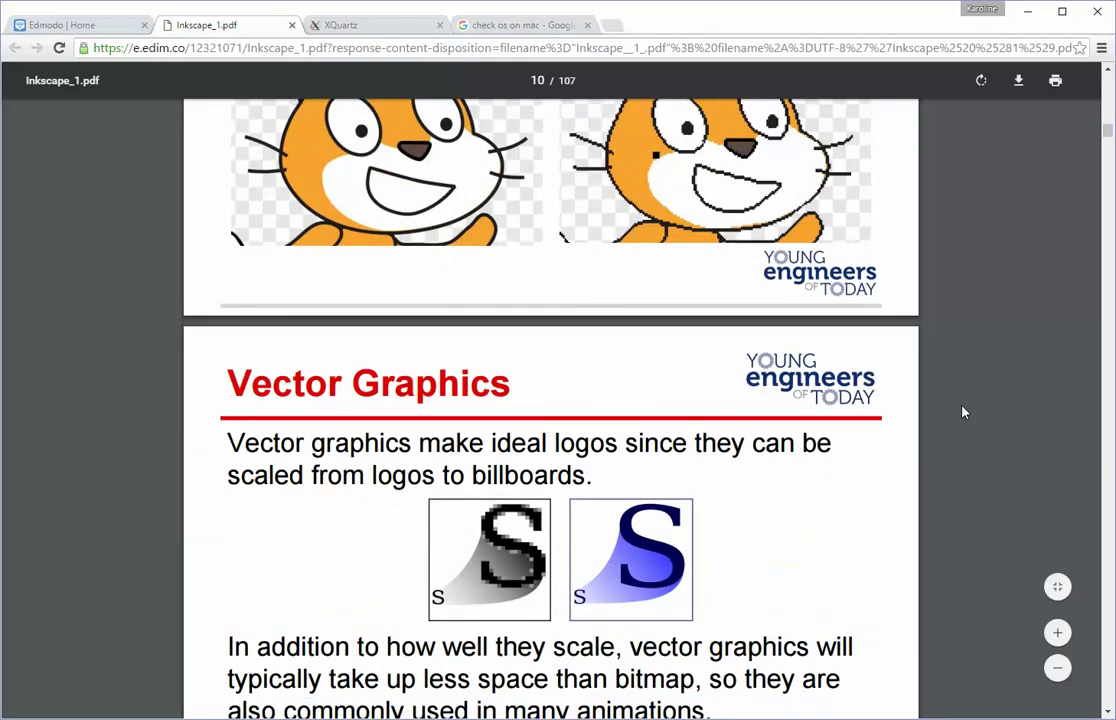
scroll(847, 379, down, 2)
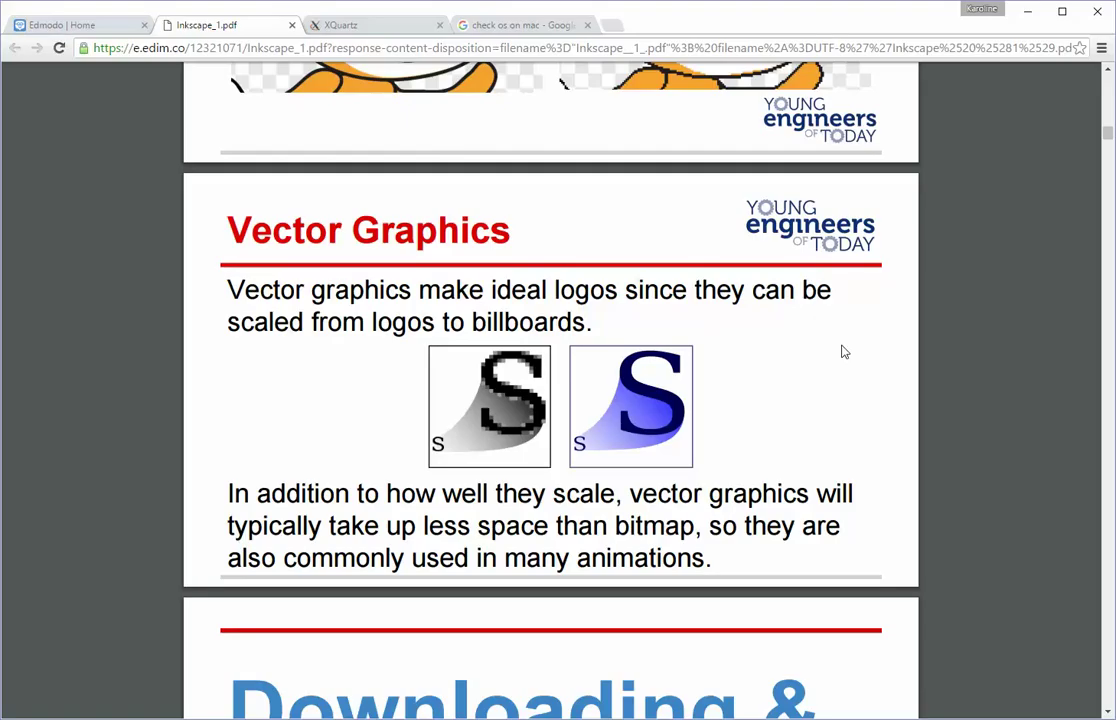
Step: Scroll past the Downloading & Installation title to slide 12, Downloading Inkscape
scroll(846, 352, down, 2)
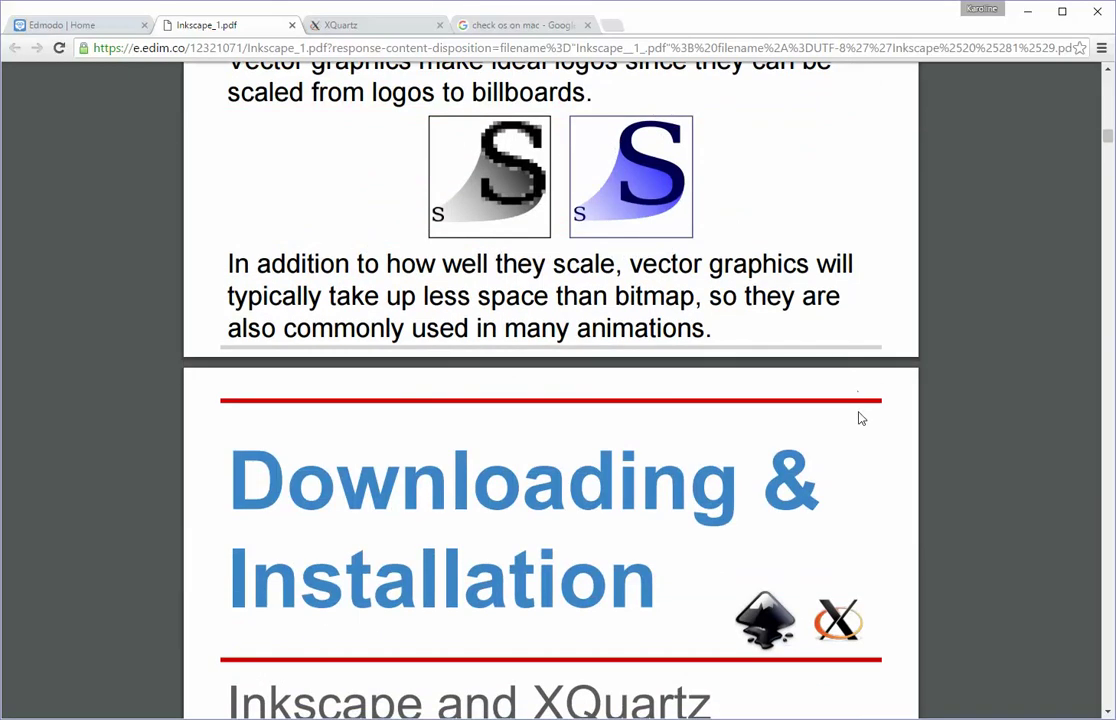
scroll(860, 418, down, 1)
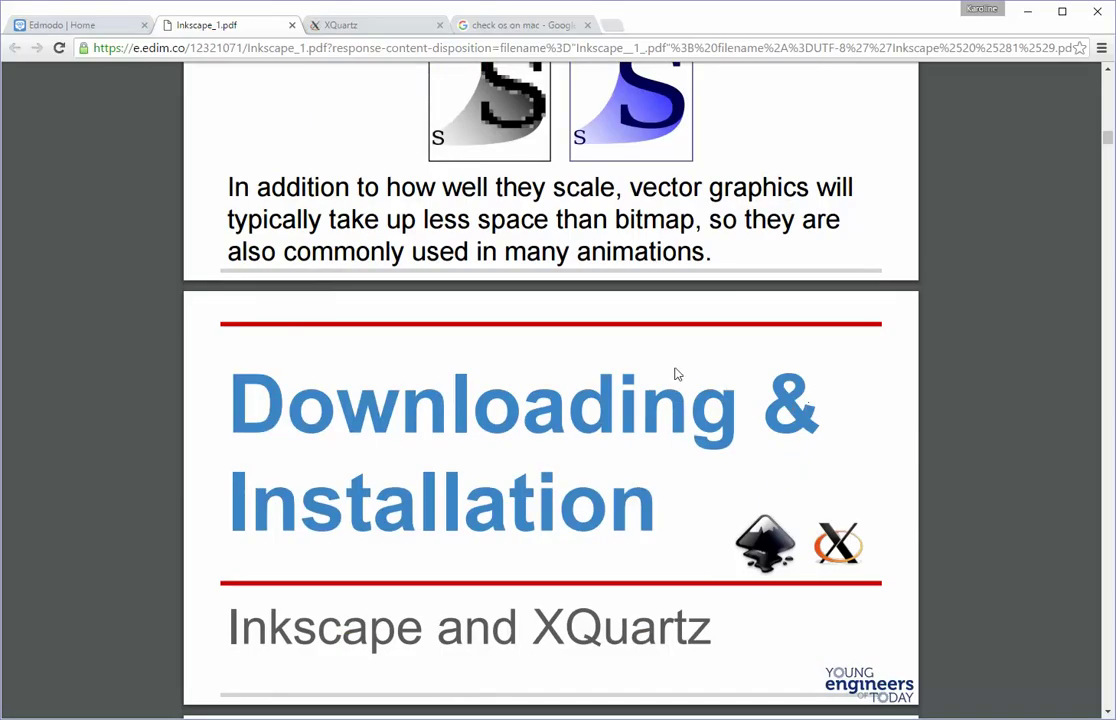
scroll(645, 396, down, 2)
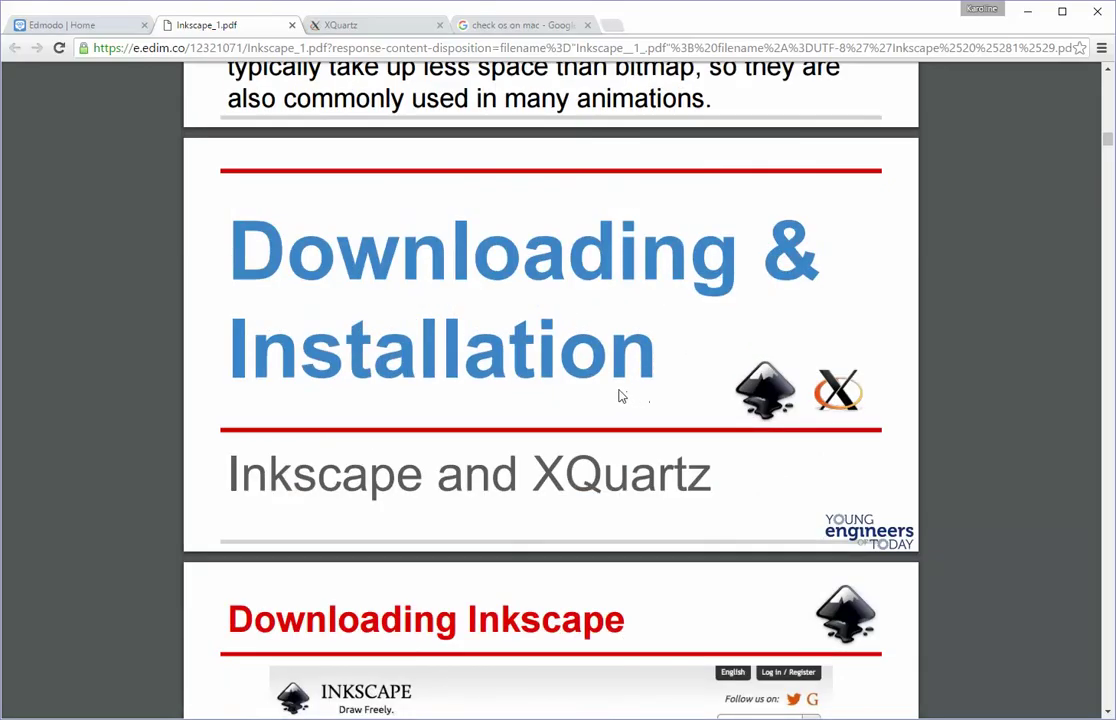
scroll(619, 396, down, 4)
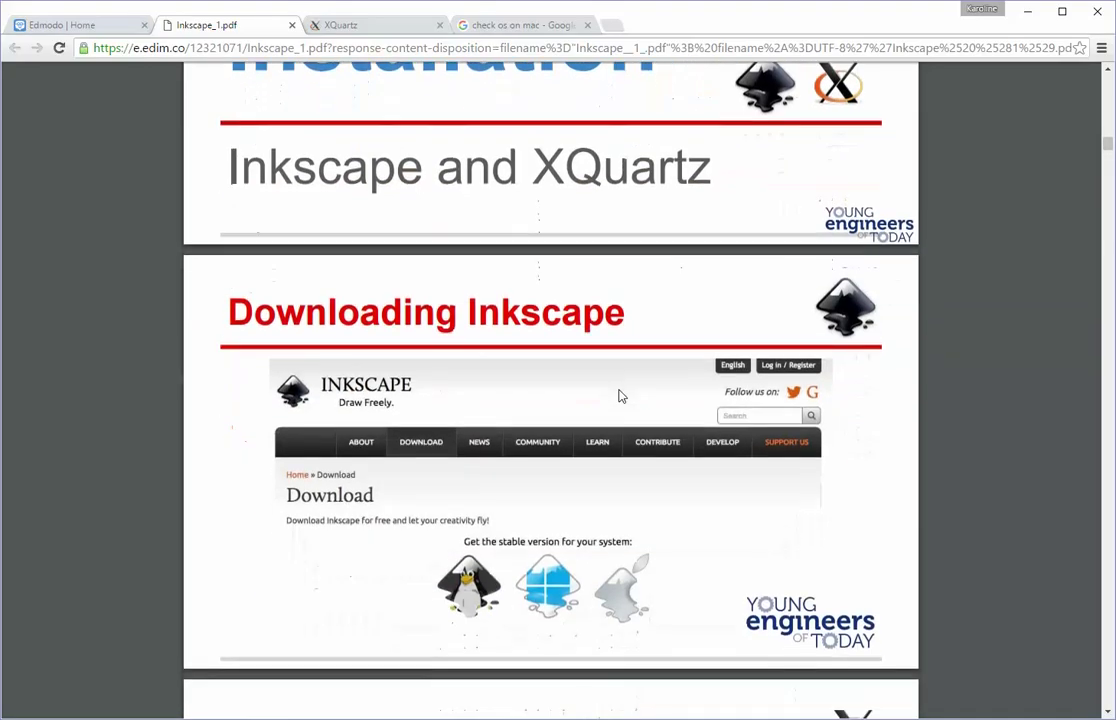
scroll(619, 396, down, 1)
scroll(619, 396, down, 1)
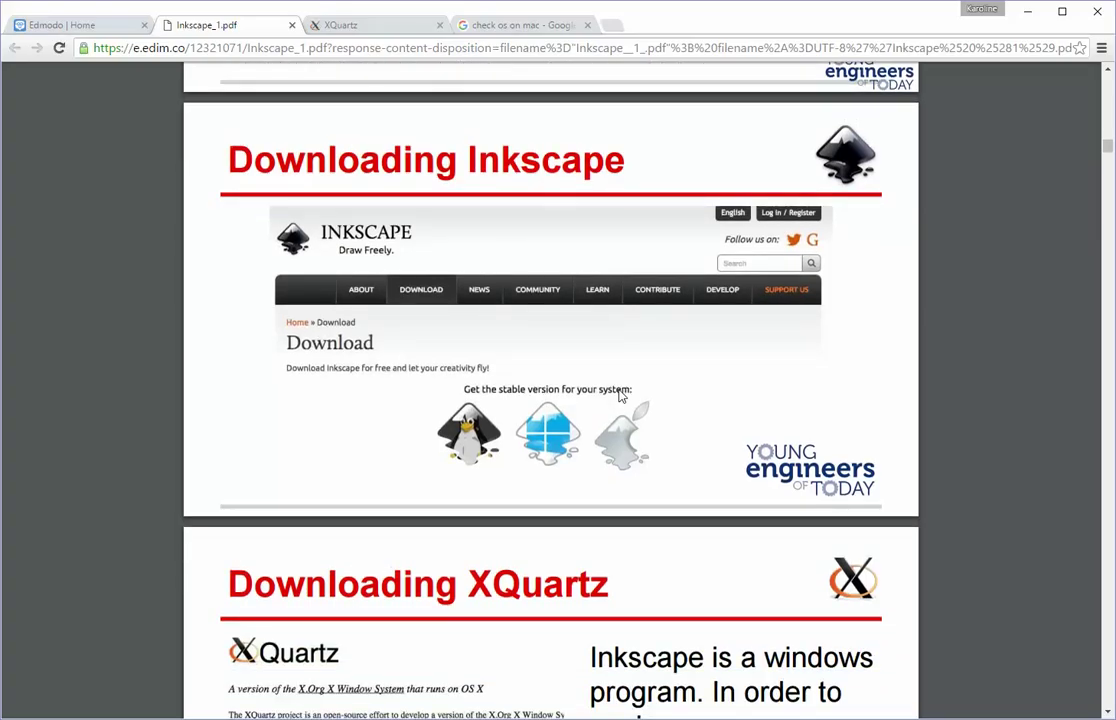
scroll(619, 396, down, 1)
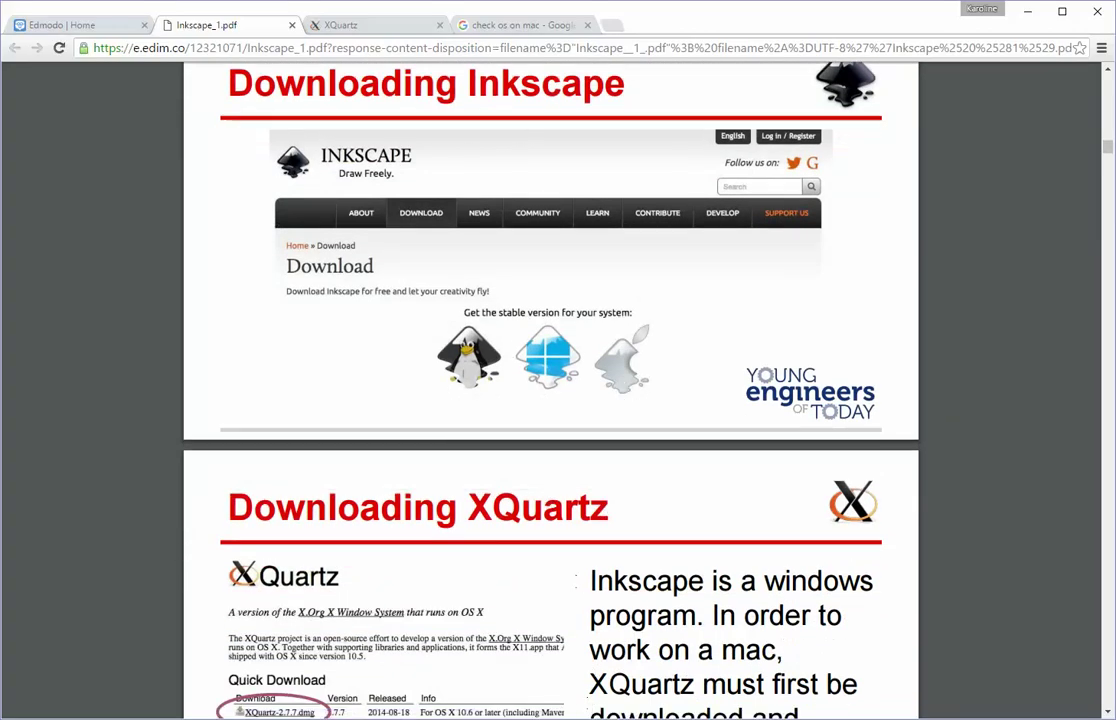
Step: Check the Inkscape download address line in the Notepad notes, then minimize Notepad
key(alt+Tab)
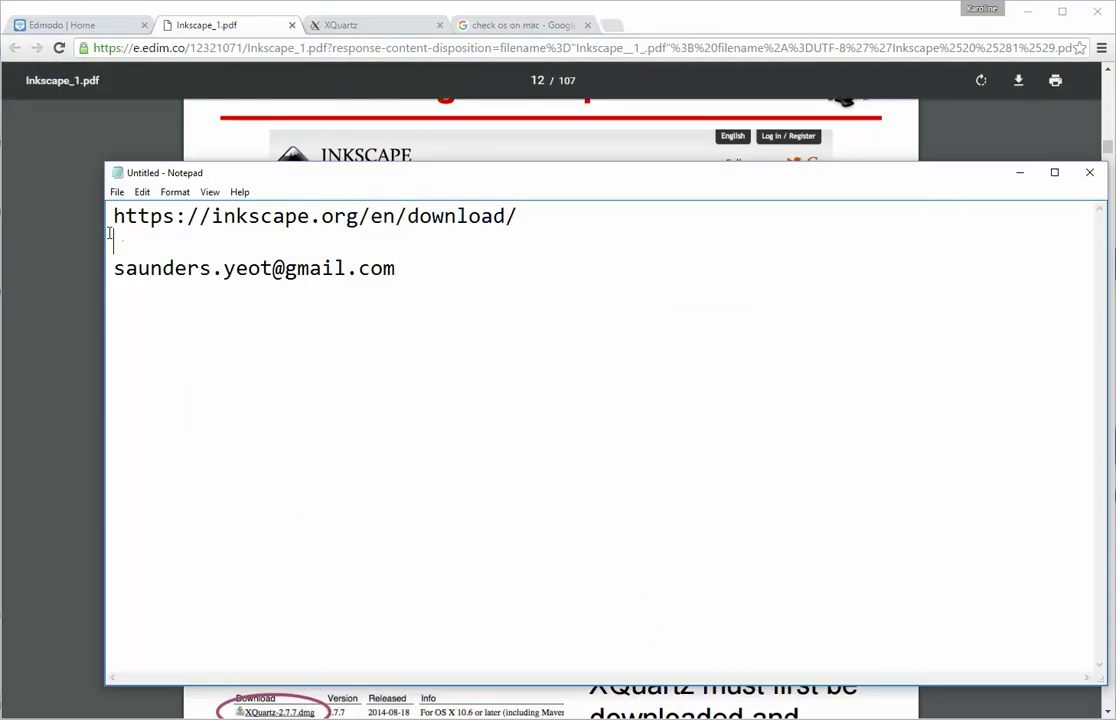
drag(237, 232, 103, 218)
click(635, 291)
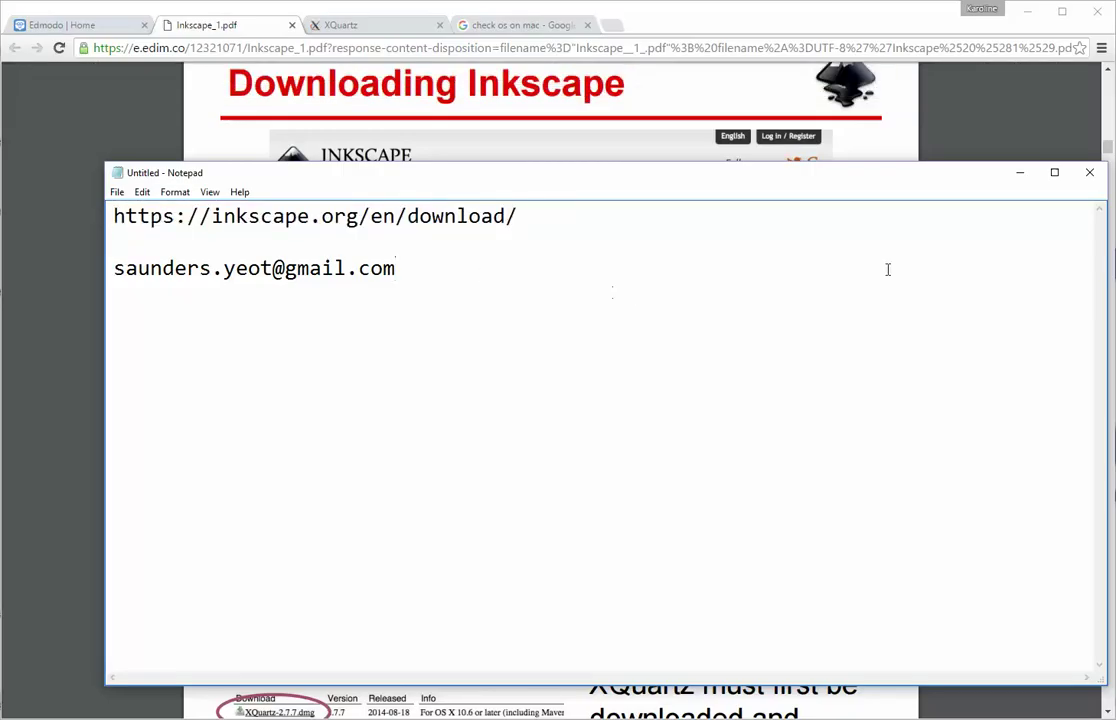
click(1019, 172)
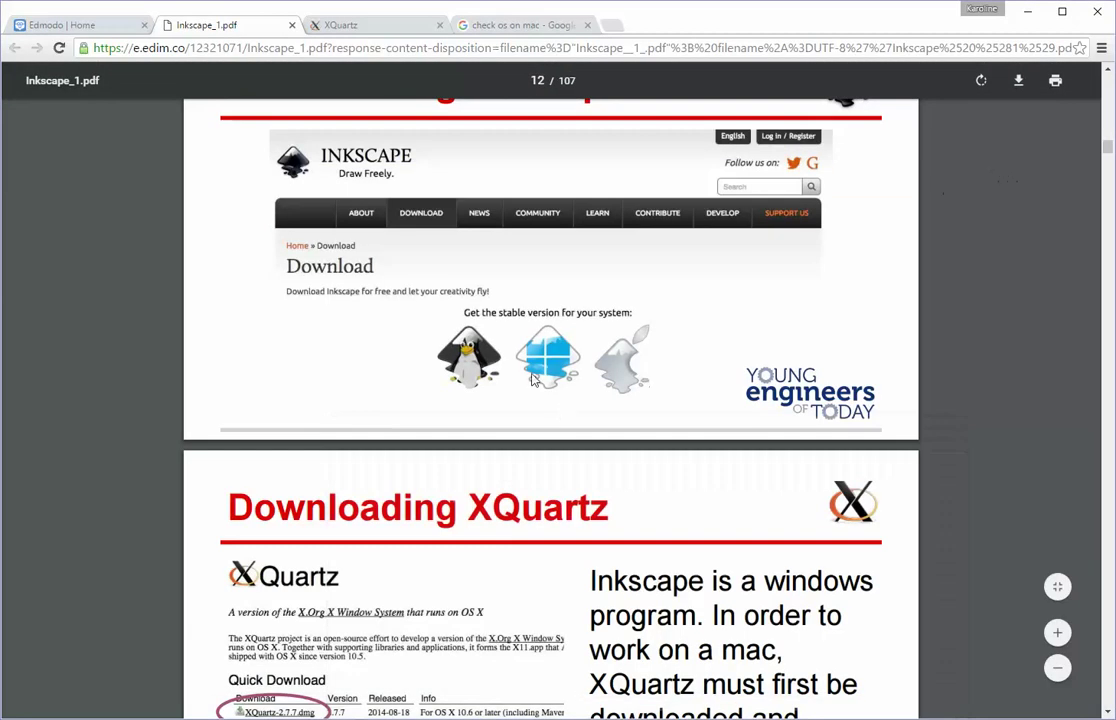
Step: Scroll the PDF down to slides 17–18 on pointing Inkscape to XQuartz
scroll(503, 331, down, 1)
scroll(503, 335, down, 3)
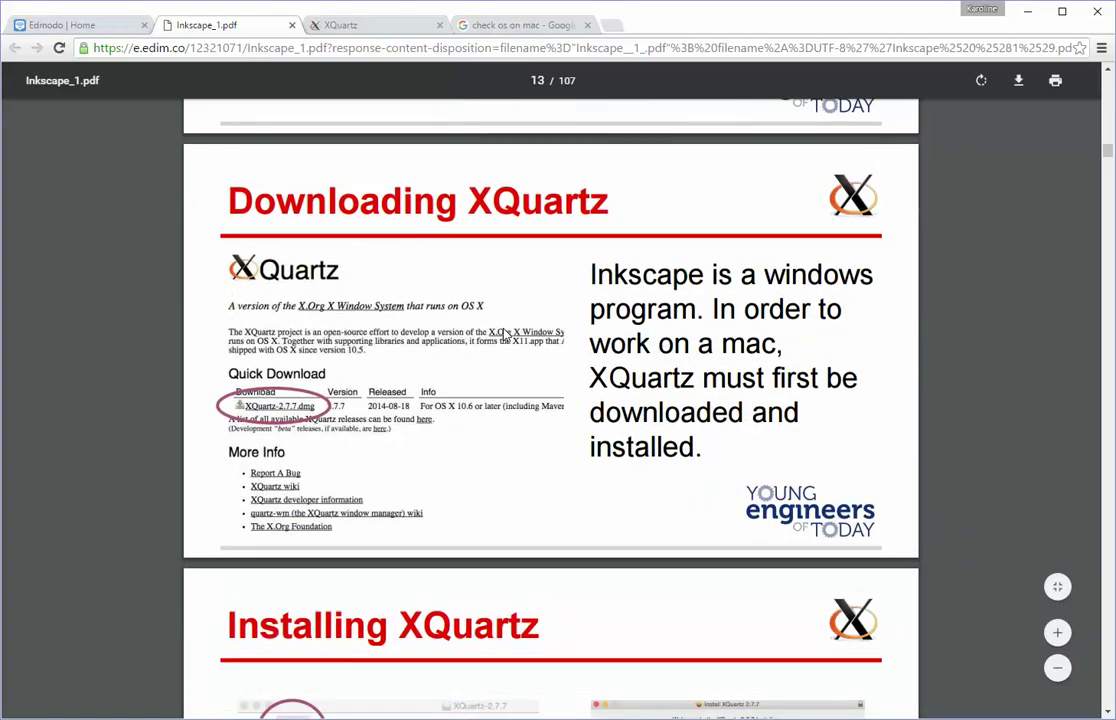
scroll(505, 335, down, 5)
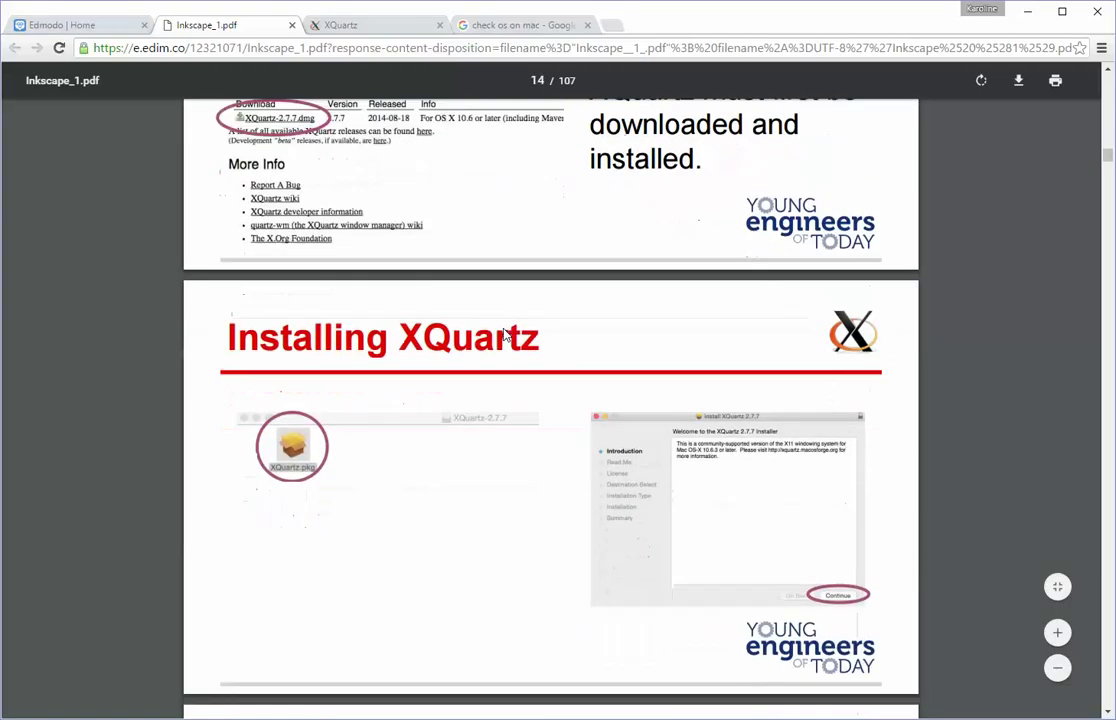
scroll(505, 335, down, 2)
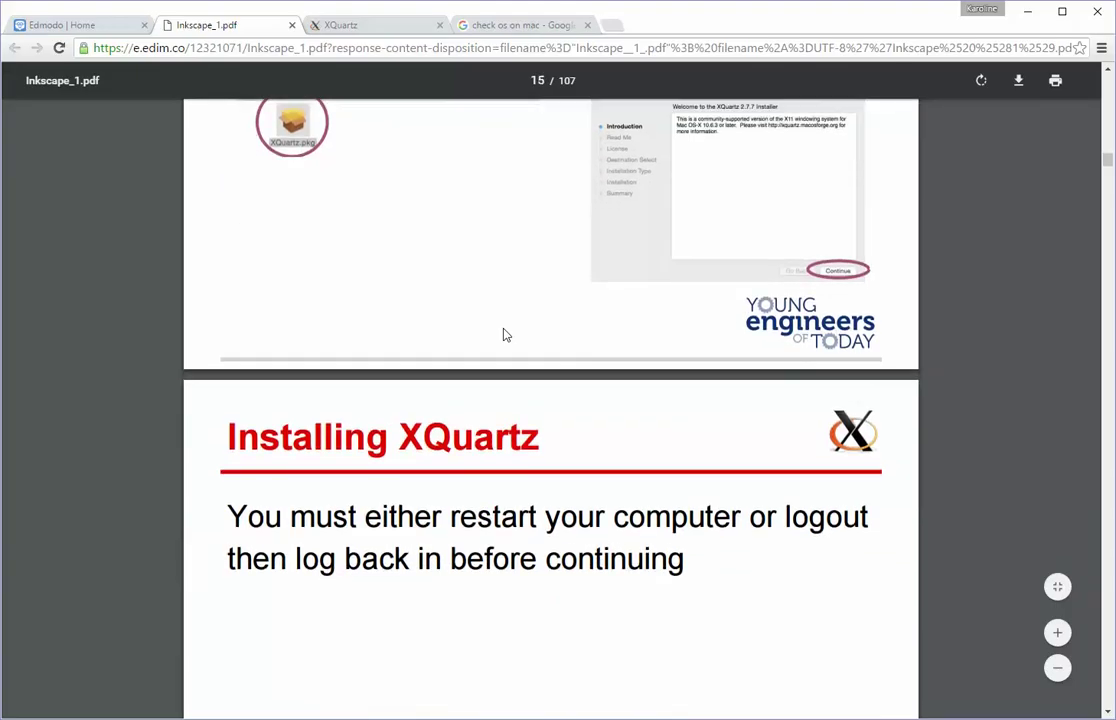
scroll(505, 335, down, 3)
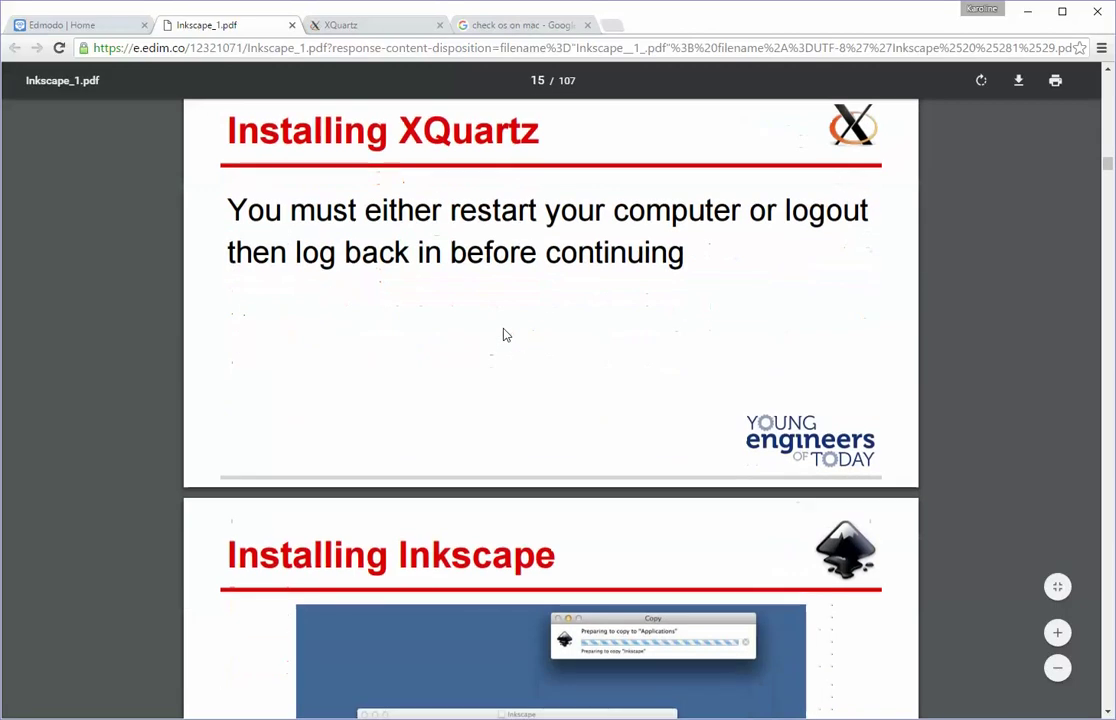
scroll(505, 335, down, 5)
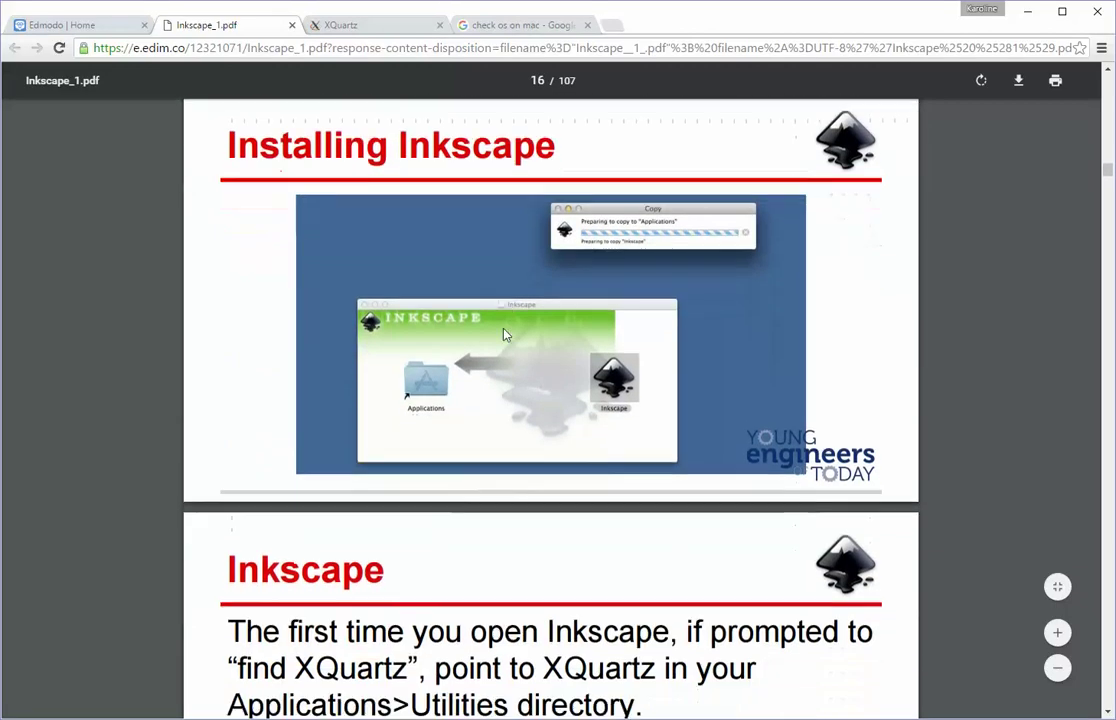
scroll(505, 335, down, 2)
scroll(505, 335, down, 1)
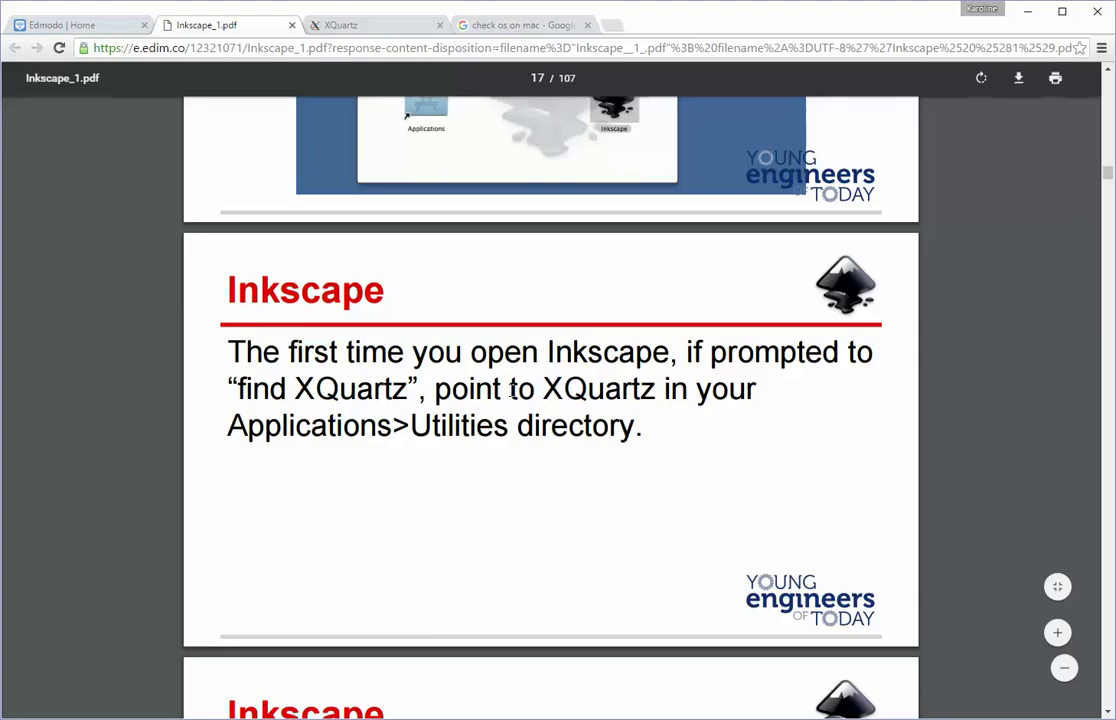
scroll(508, 390, down, 2)
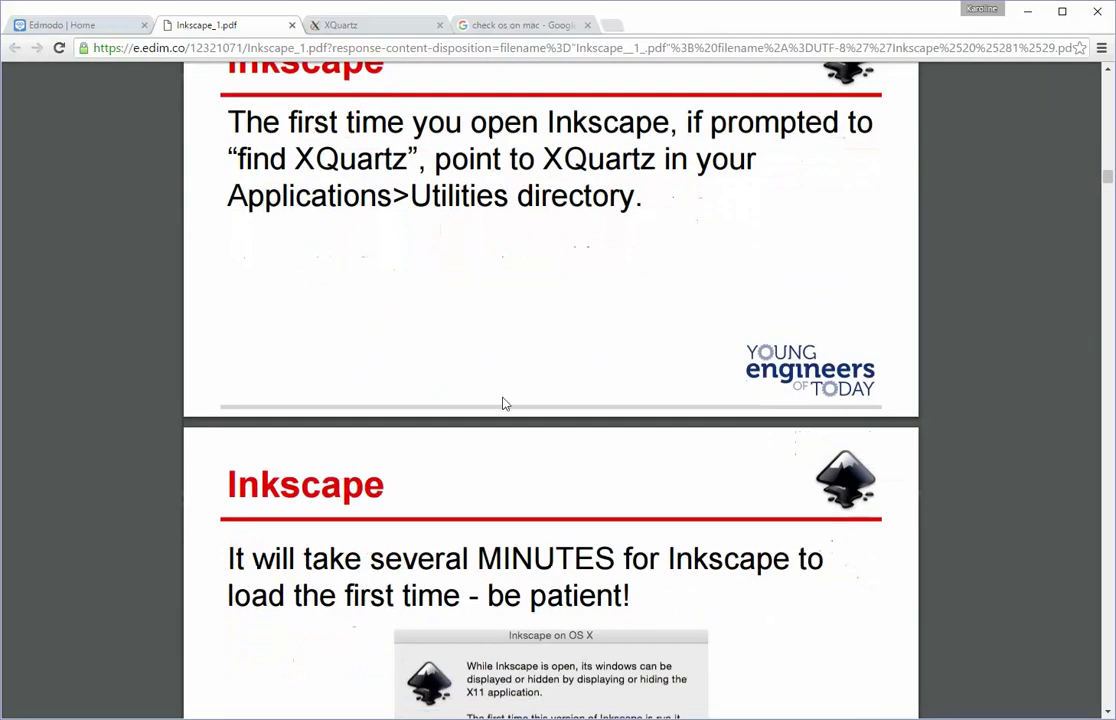
Step: Select the e-mail address line in the Notepad notes, then minimize Notepad
key(alt+Tab)
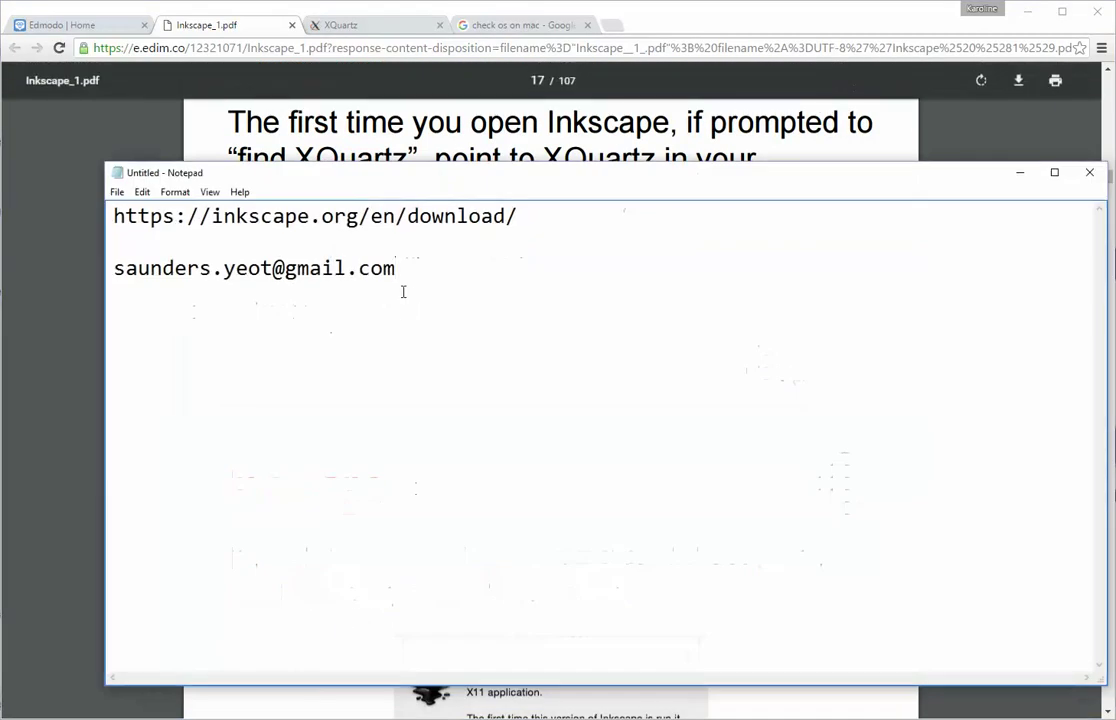
drag(398, 270, 113, 268)
click(1022, 172)
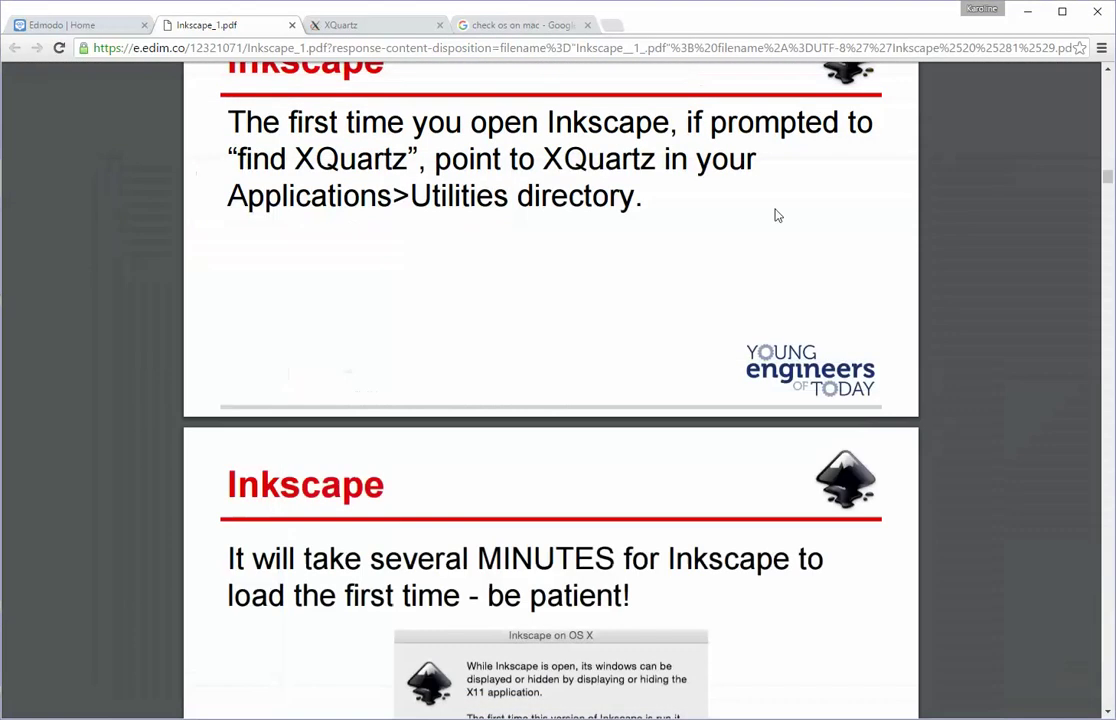
Step: Scroll to slide 18, then bring up Inkscape, restore its window and move it over the slides
scroll(374, 404, down, 2)
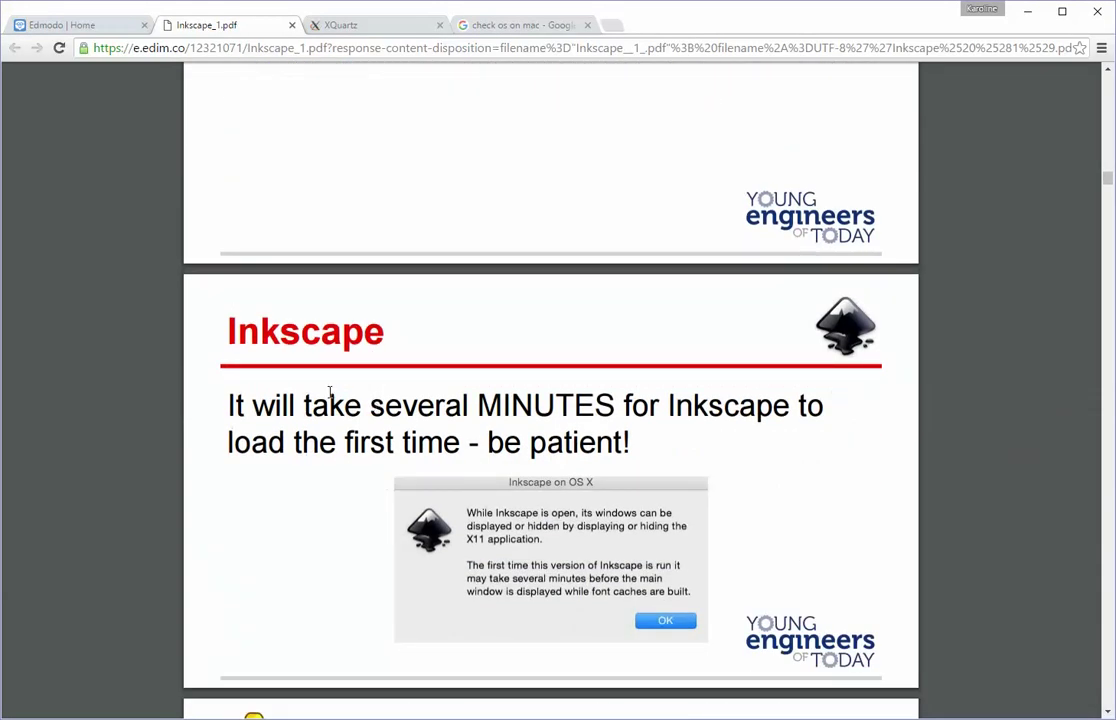
scroll(329, 391, down, 2)
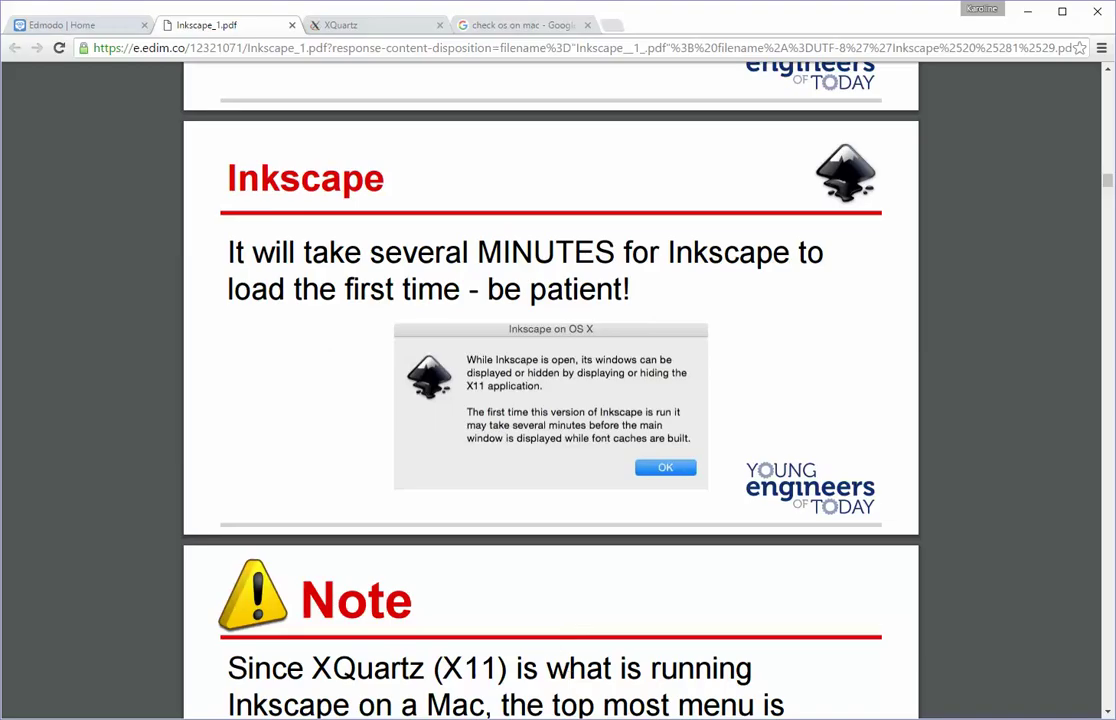
click(498, 670)
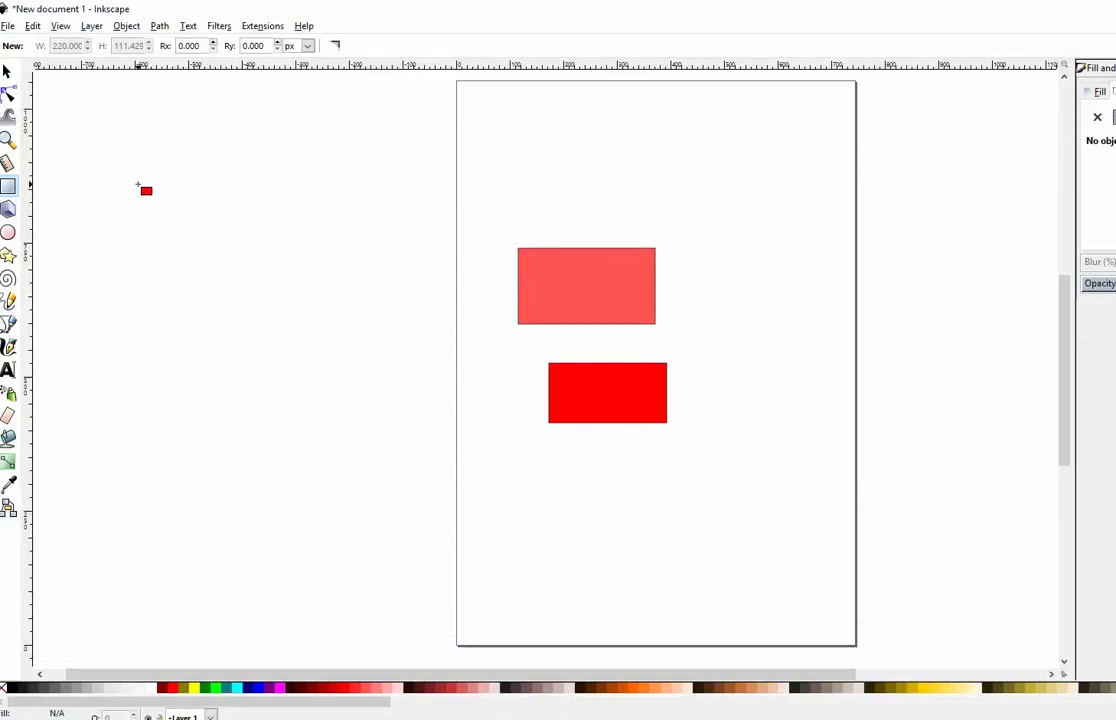
click(1073, 17)
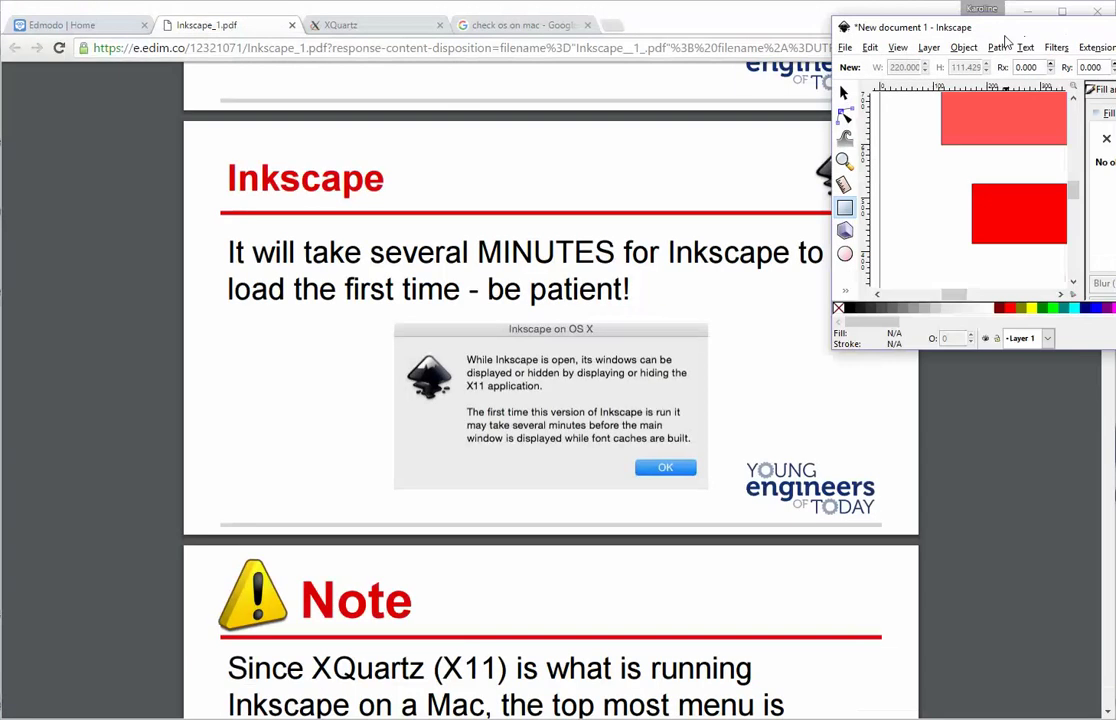
drag(960, 30, 312, 140)
Step: Minimize Inkscape and scroll through pages 19–20 to slide 21, Recommended Preferences
click(625, 130)
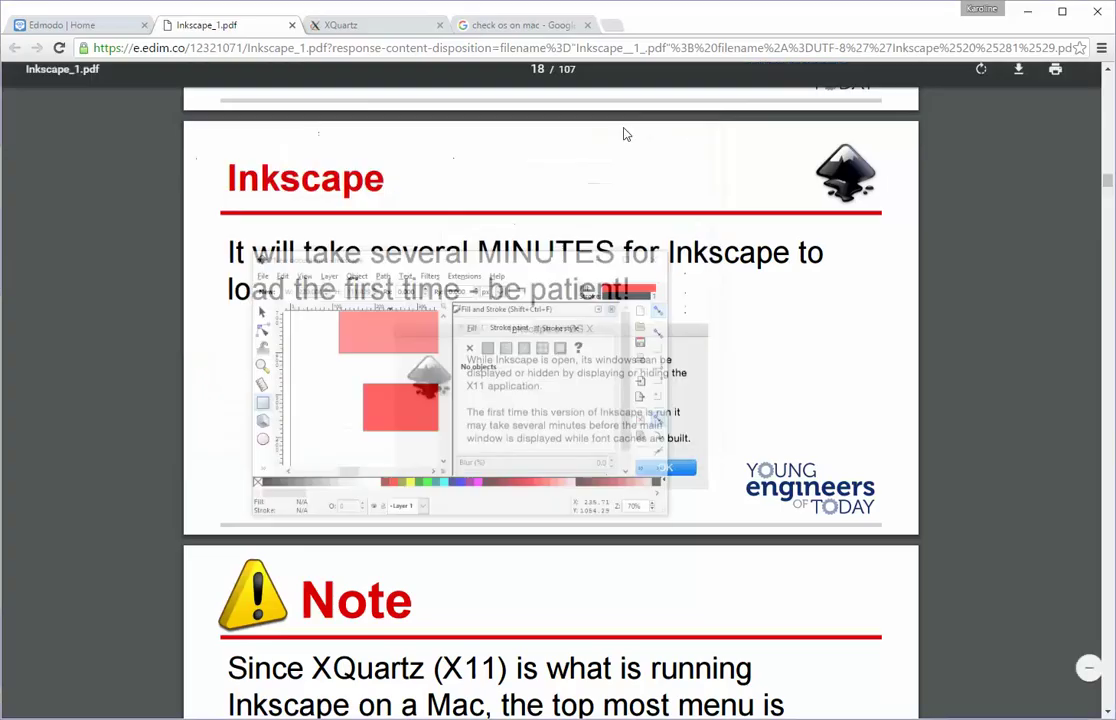
scroll(555, 300, down, 5)
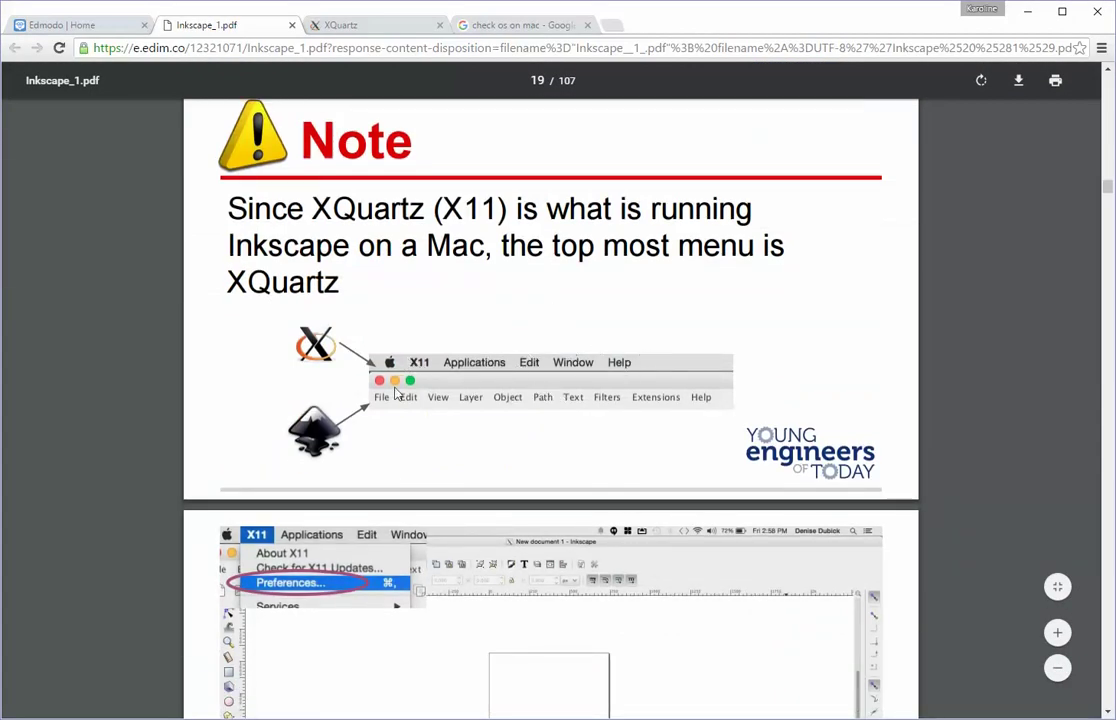
scroll(560, 430, down, 3)
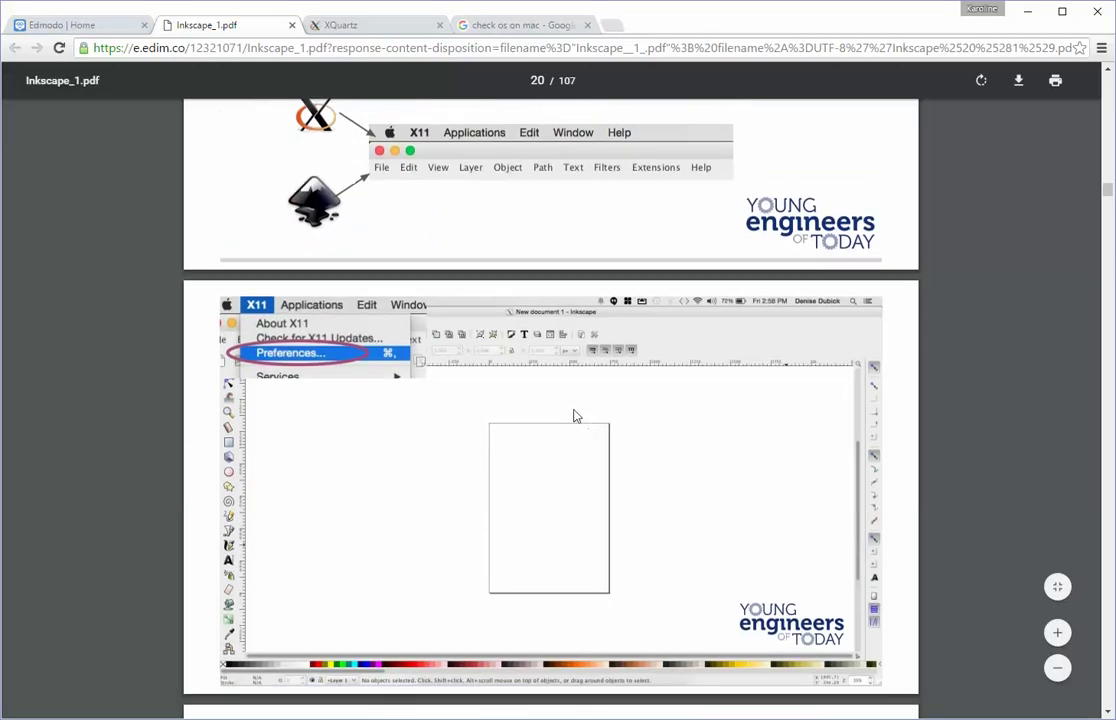
scroll(575, 416, down, 1)
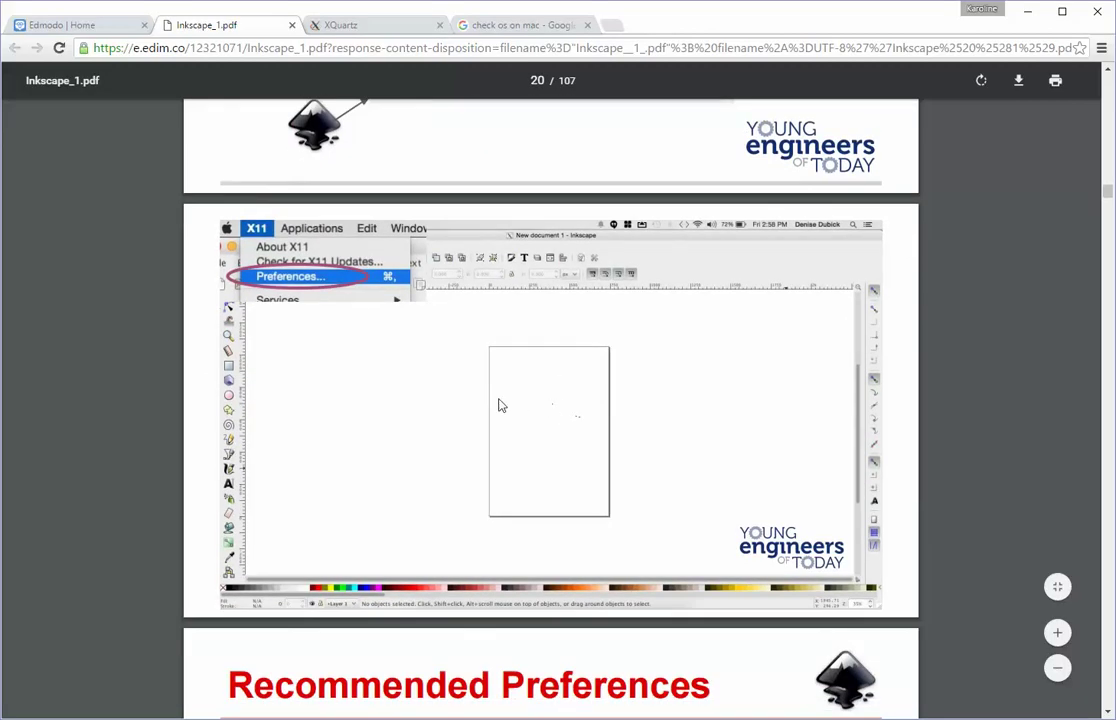
scroll(499, 403, down, 2)
scroll(533, 395, down, 3)
scroll(534, 397, up, 4)
scroll(534, 397, down, 3)
scroll(533, 397, down, 2)
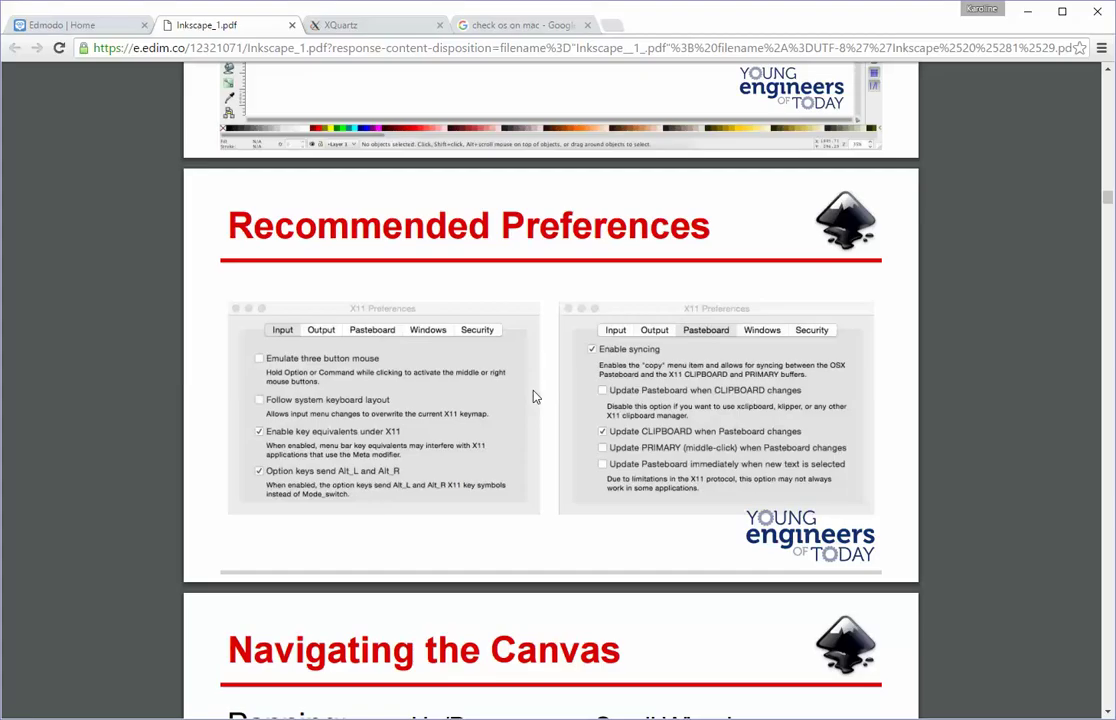
Step: Review the X11 Preferences screenshot, then scroll down to the Navigating the Canvas slide
scroll(563, 410, up, 3)
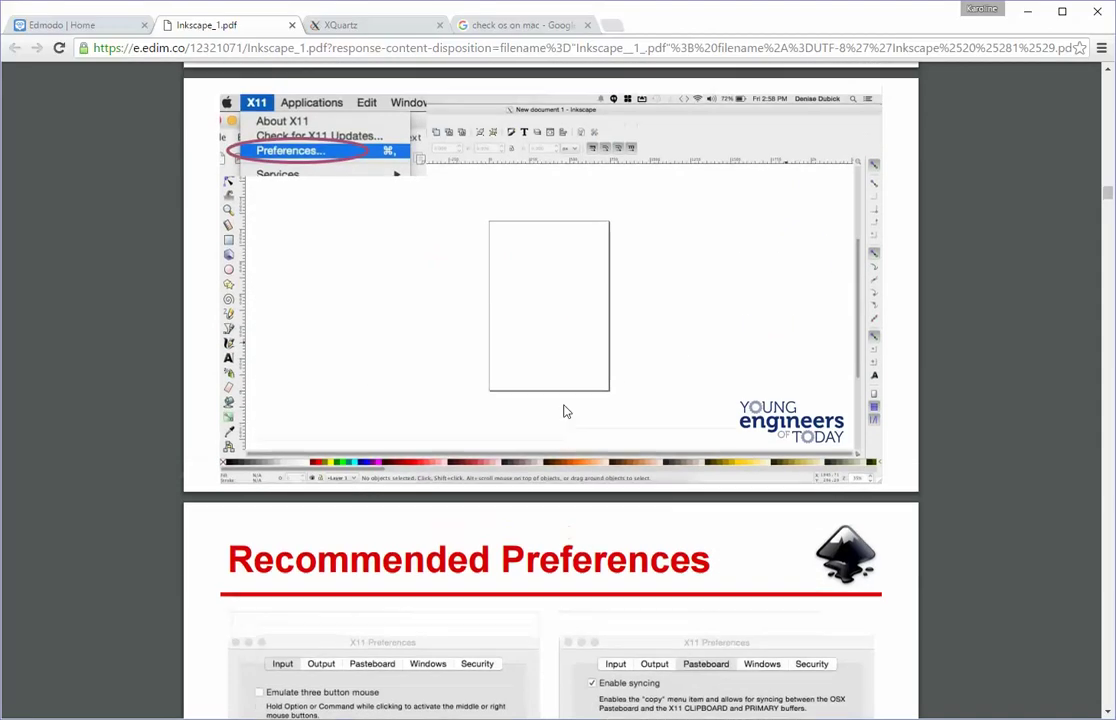
scroll(563, 410, up, 1)
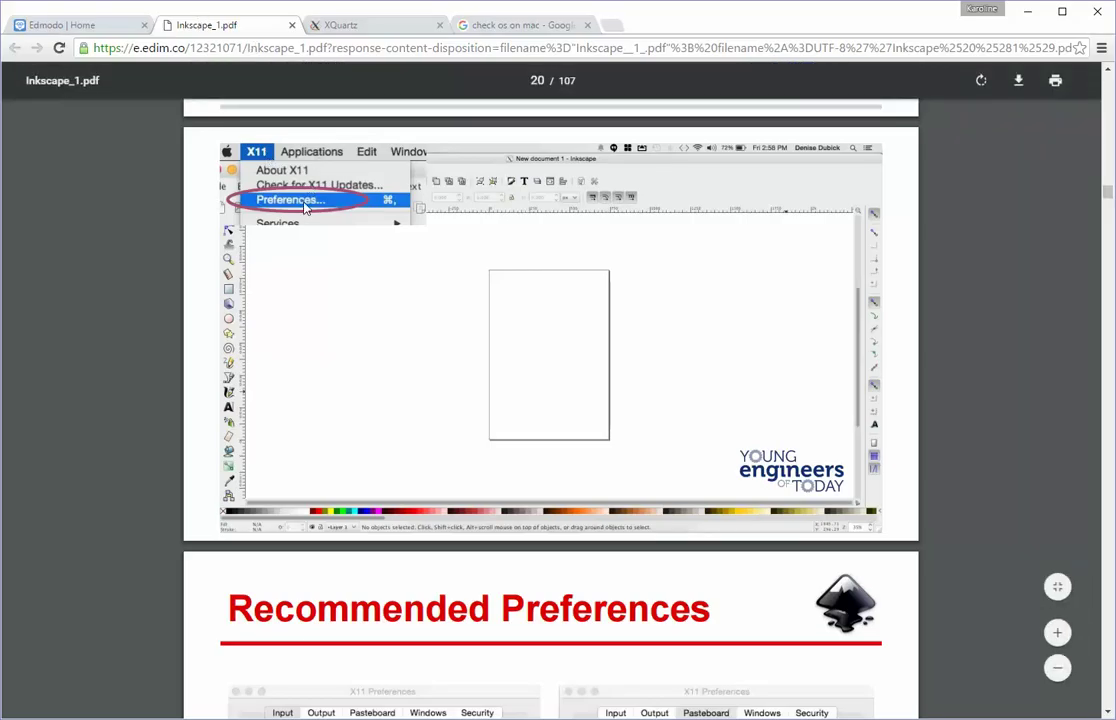
scroll(318, 360, down, 3)
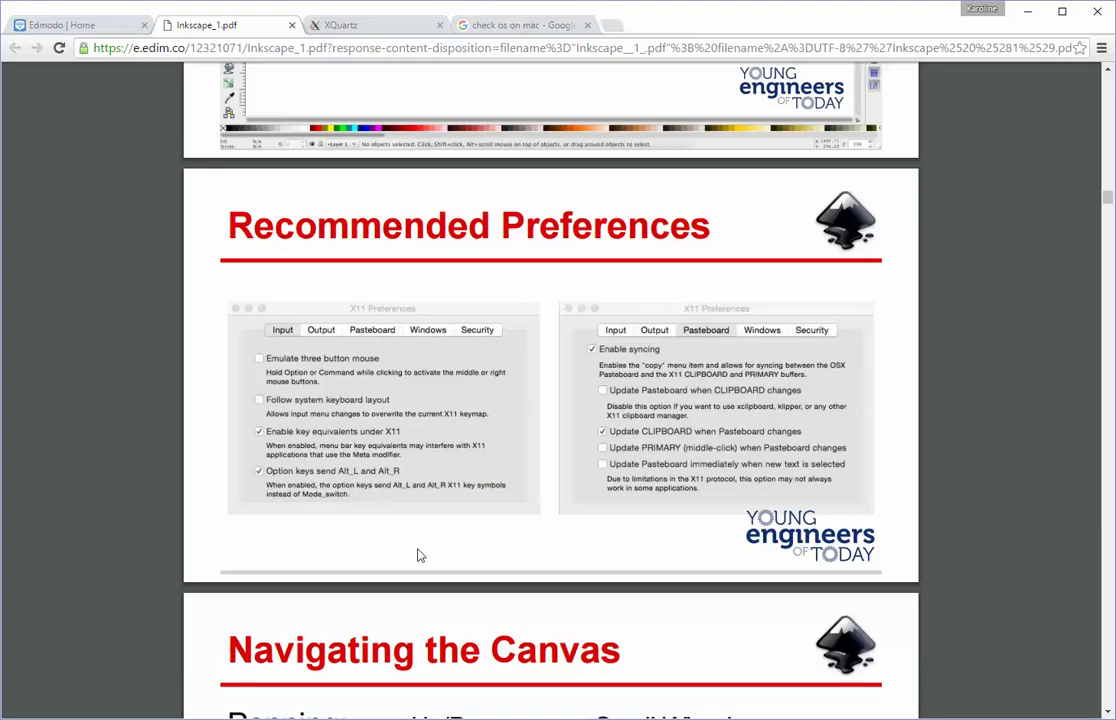
scroll(420, 556, down, 4)
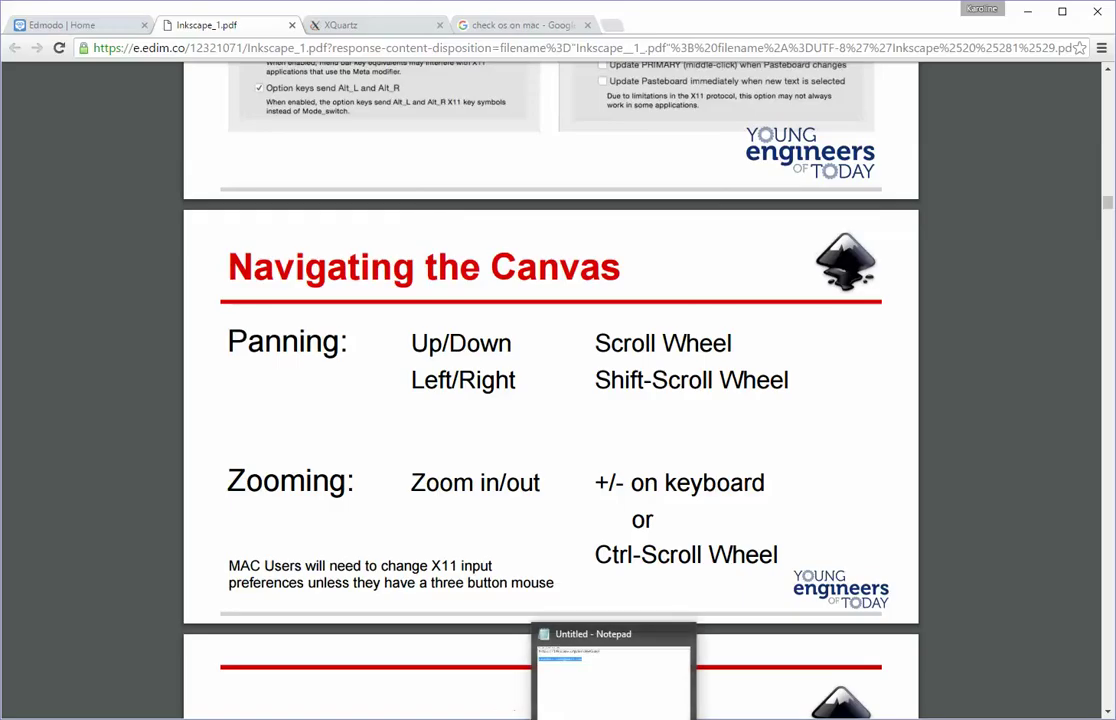
Step: Bring Inkscape back, move its window to the top-left and enlarge it to fill the screen
click(525, 705)
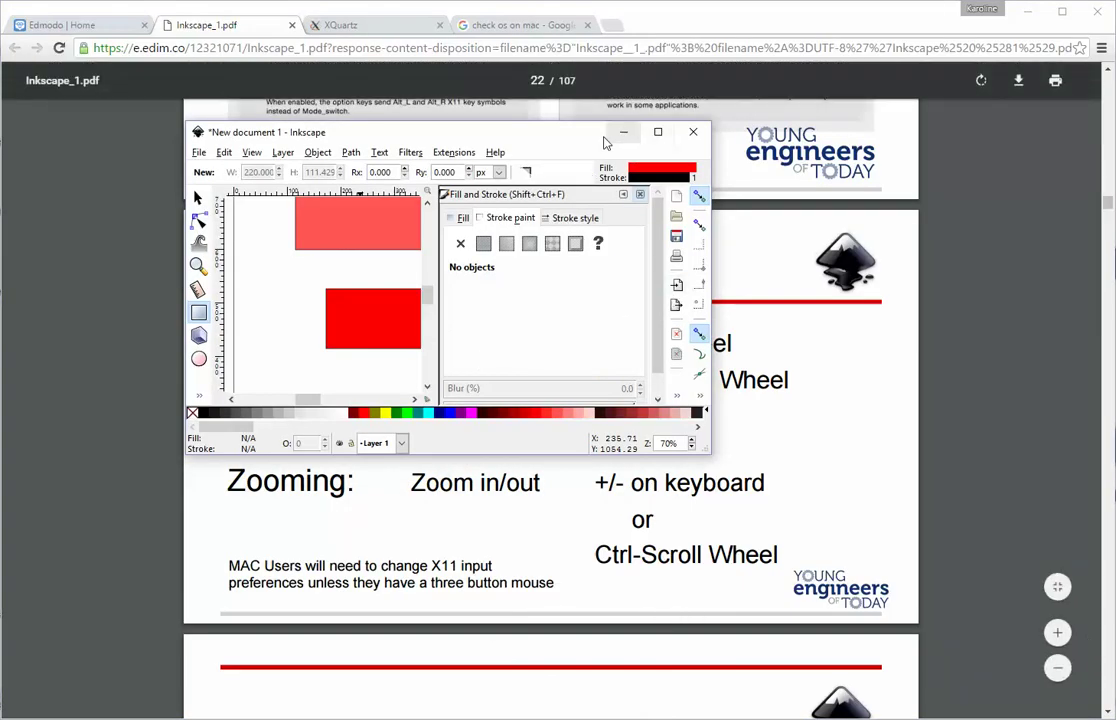
drag(560, 140, 378, 27)
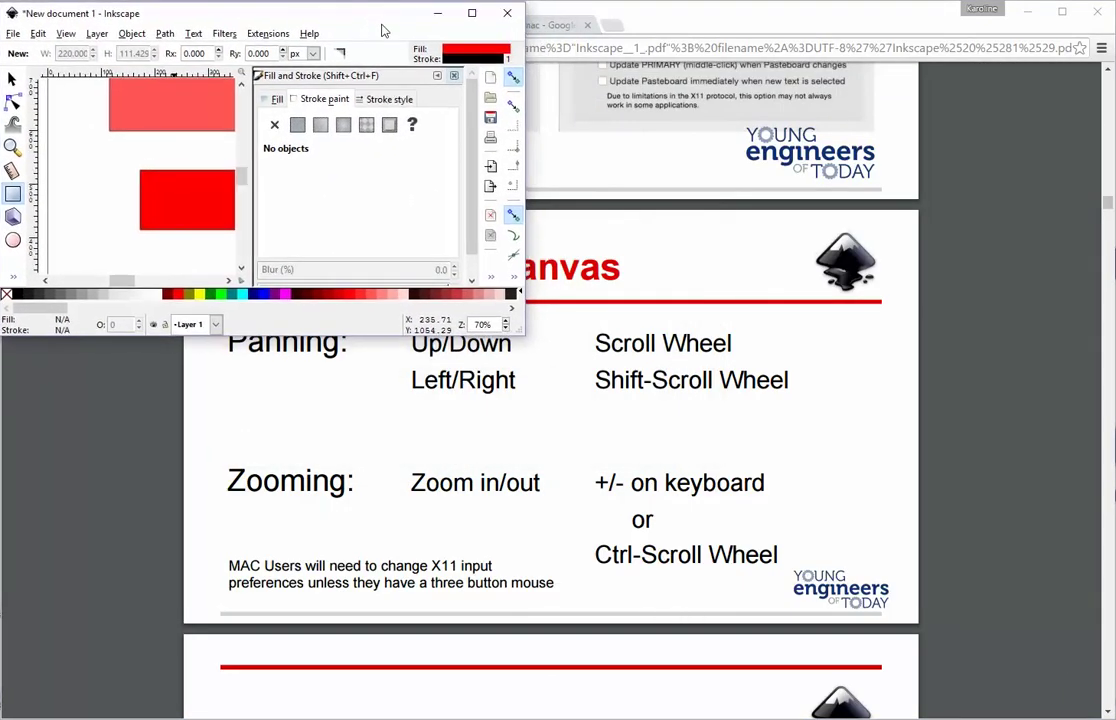
drag(530, 339, 1100, 710)
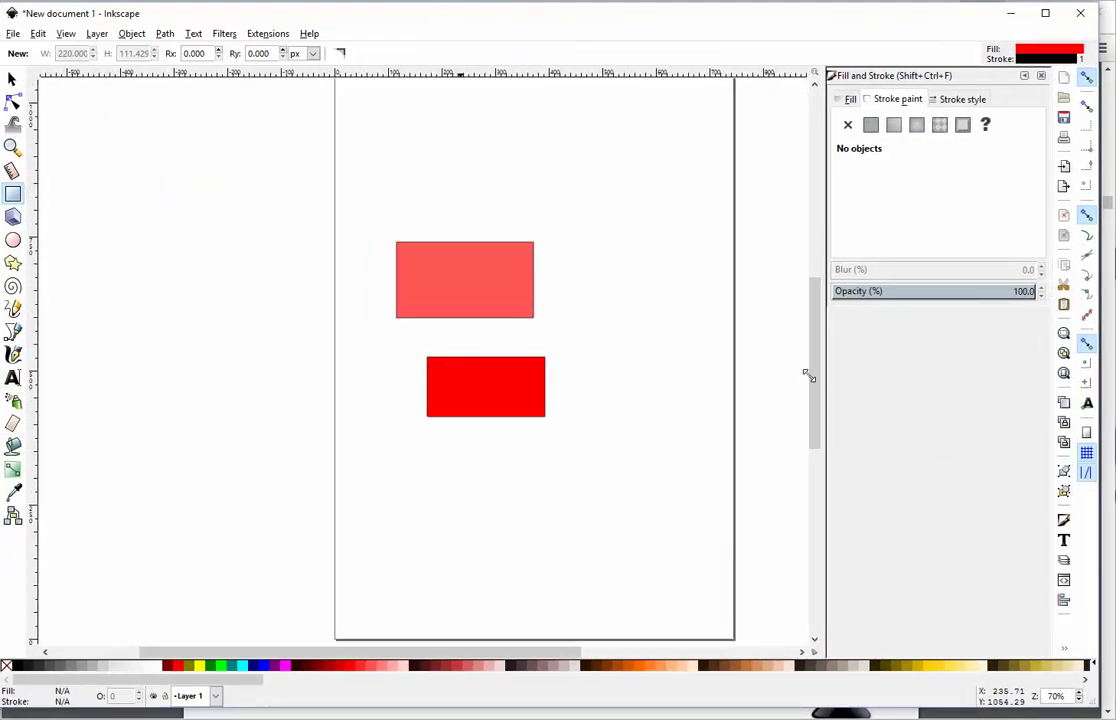
Step: Open and close the Selector tool preferences, then scroll around the red rectangles on the canvas
double_click(12, 78)
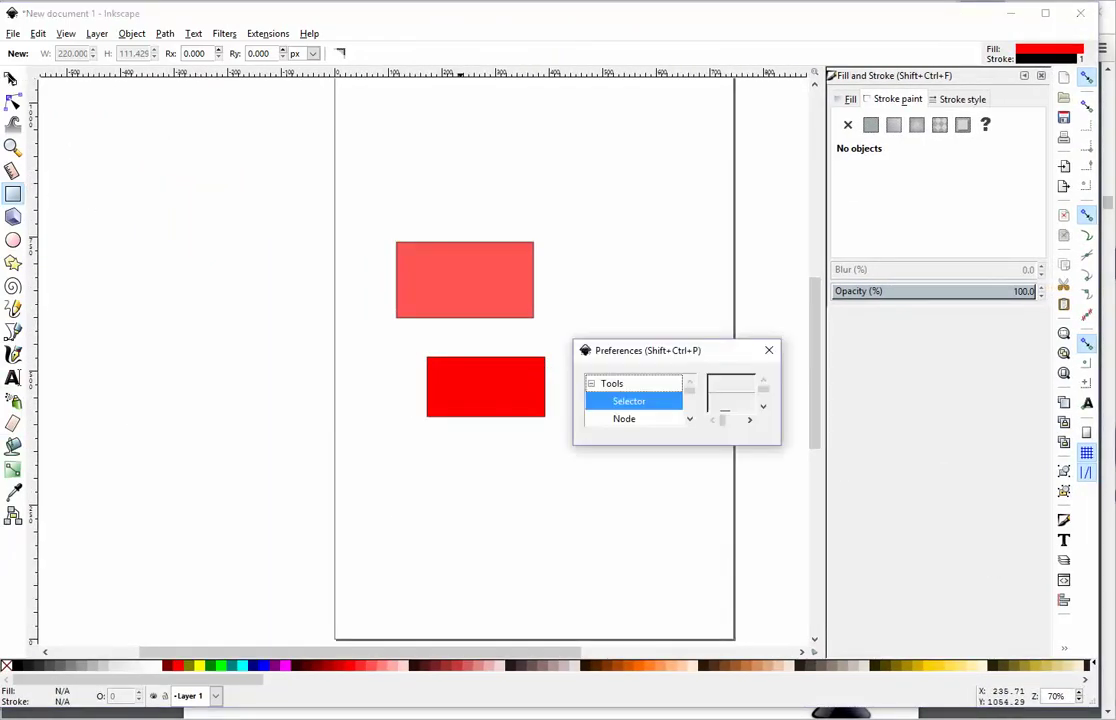
click(768, 350)
scroll(329, 252, down, 5)
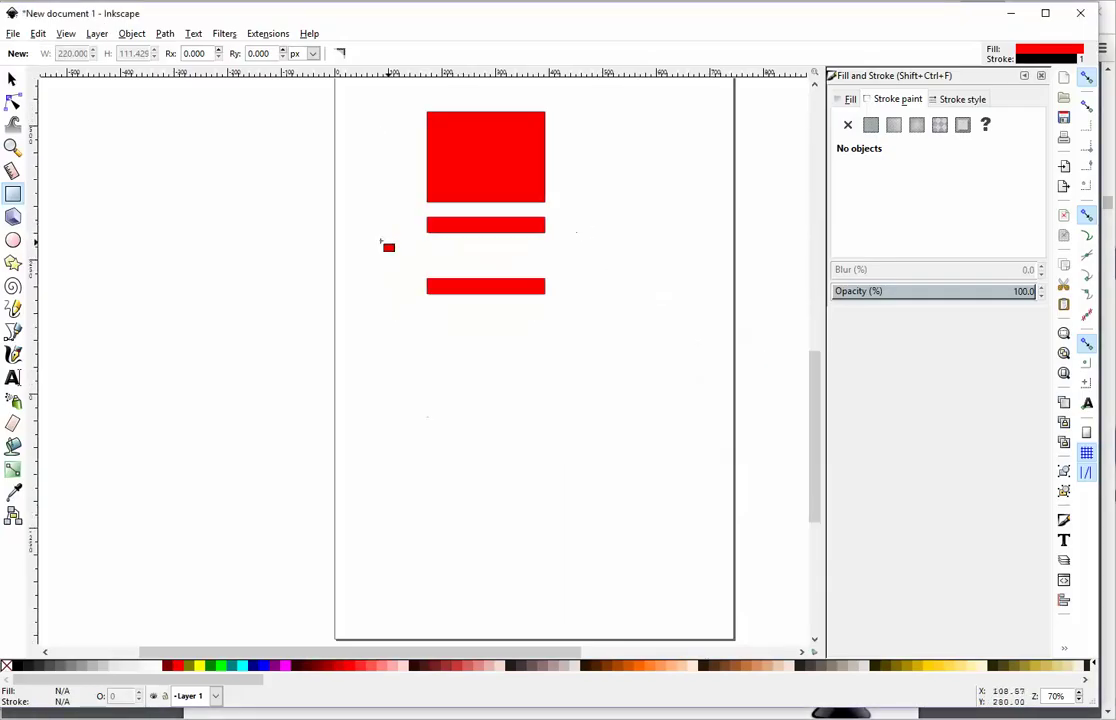
scroll(288, 261, up, 6)
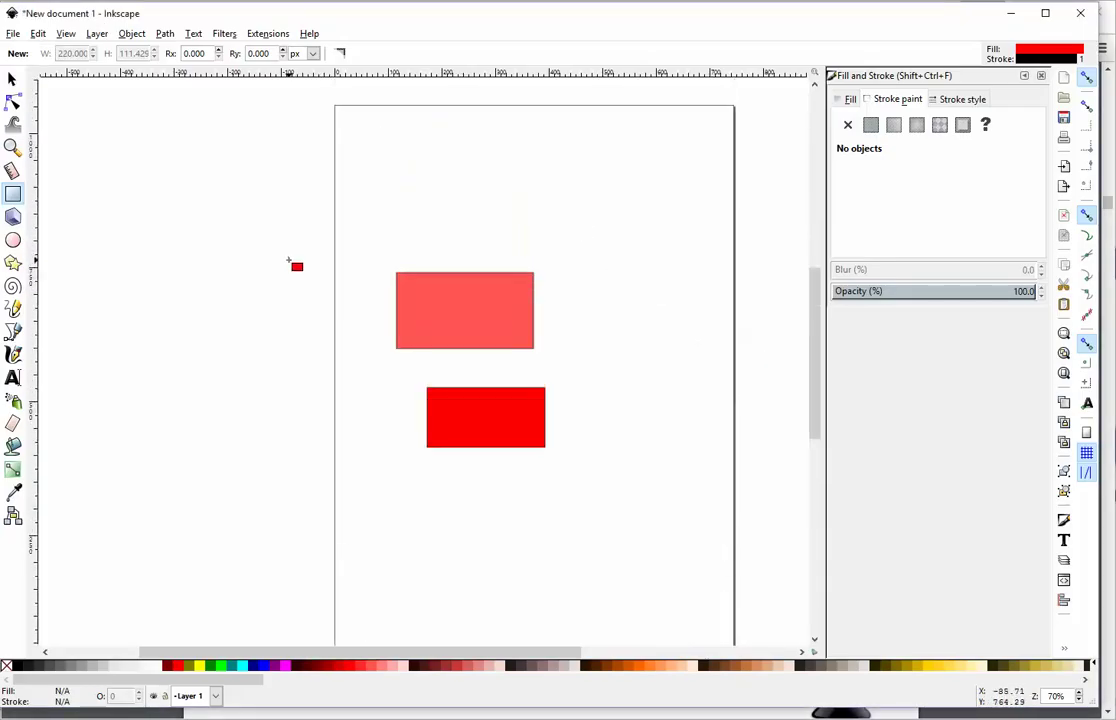
scroll(288, 261, down, 2)
scroll(288, 261, up, 2)
scroll(288, 261, down, 3)
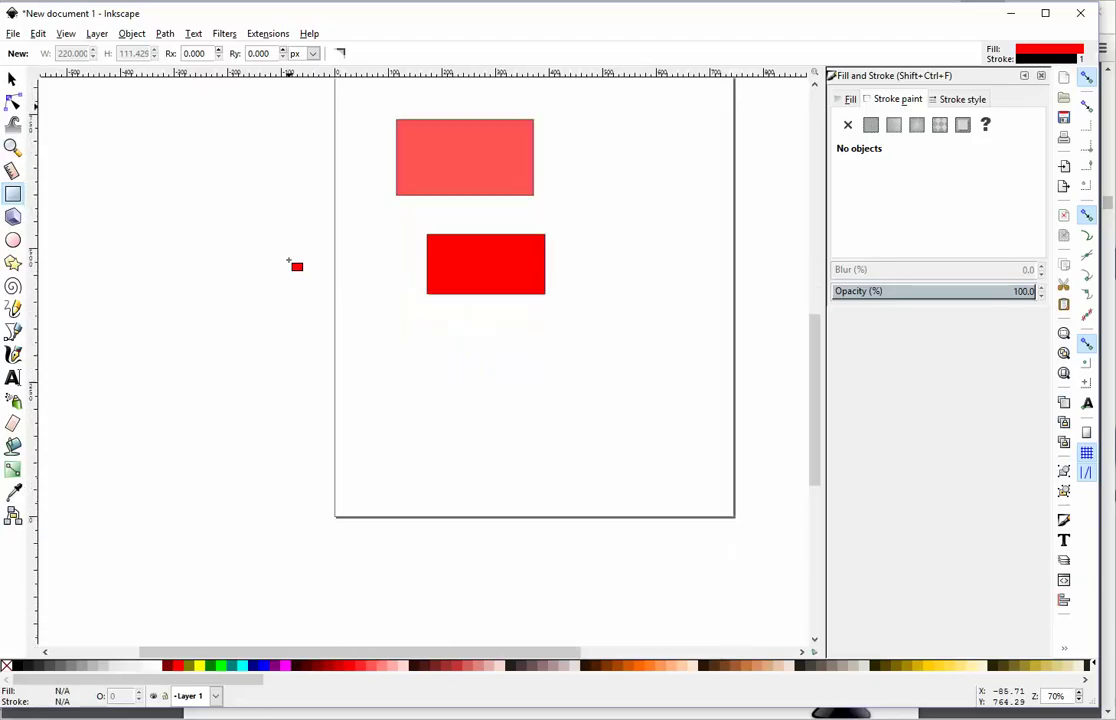
scroll(288, 261, up, 3)
scroll(288, 270, down, 2)
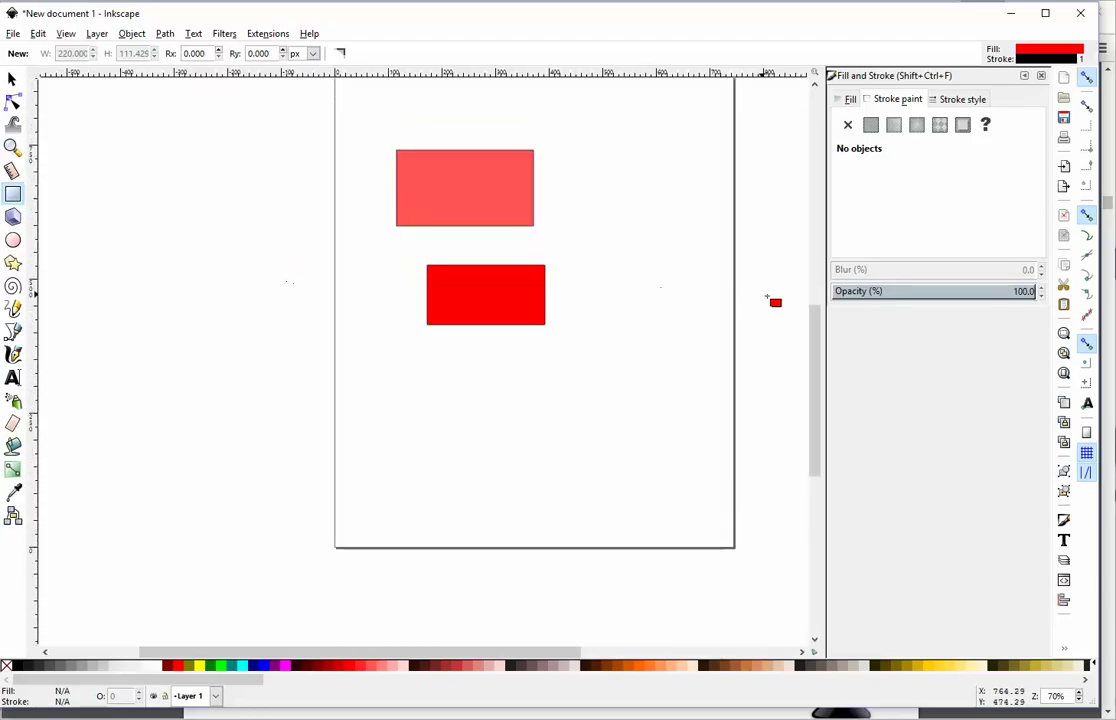
drag(815, 340, 818, 292)
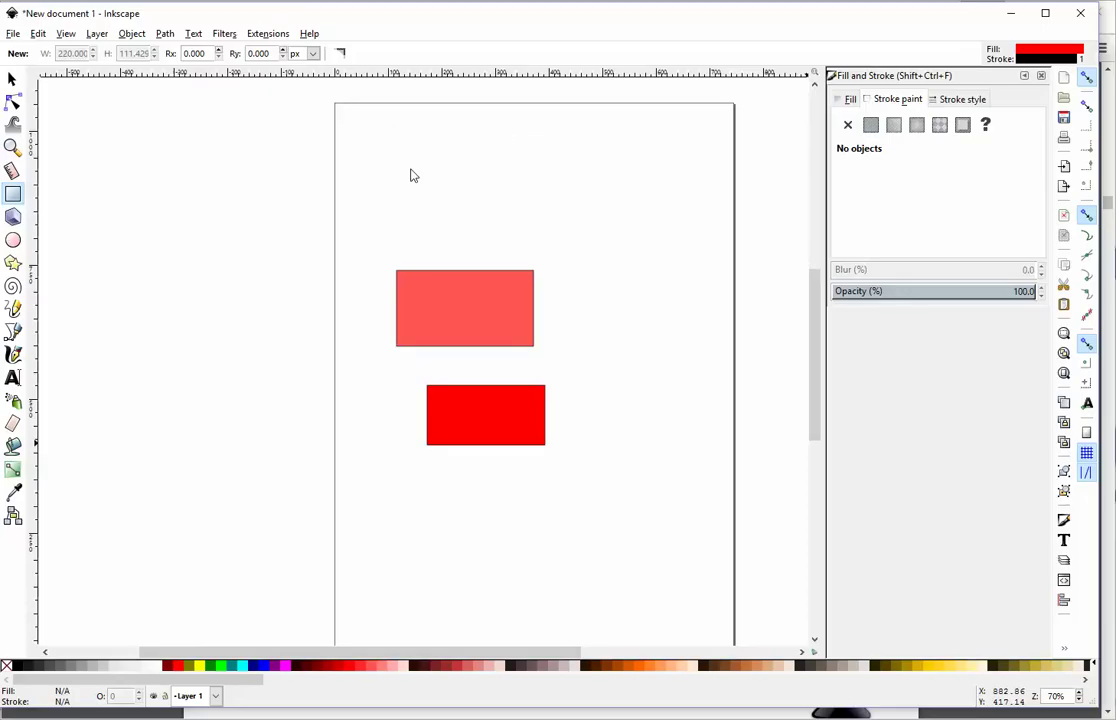
Step: Zoom the canvas out to 99% from the View menu, then to 70%
ctrl+scroll(410, 175, up, 1)
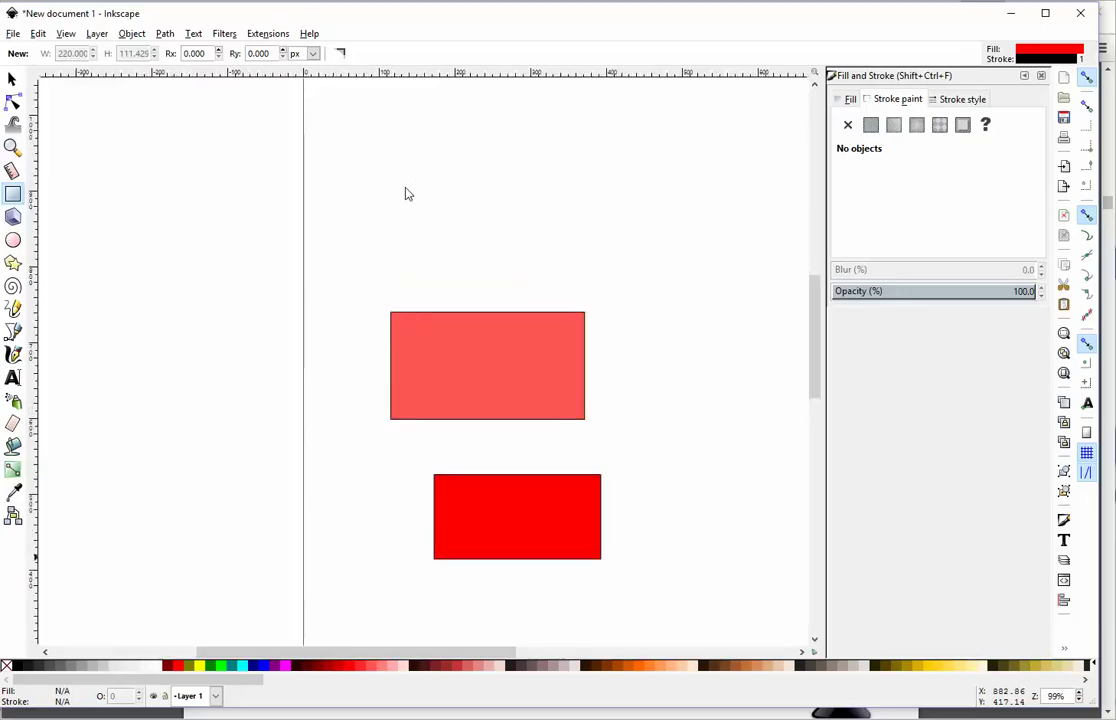
ctrl+scroll(408, 194, up, 1)
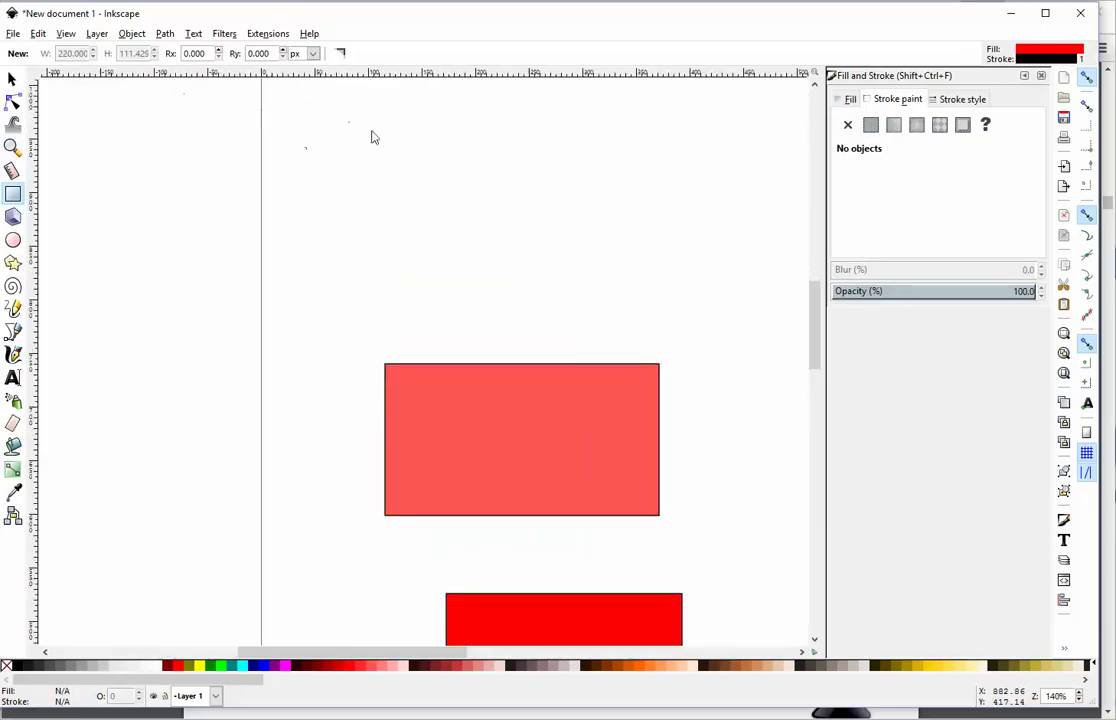
key(ctrl+minus)
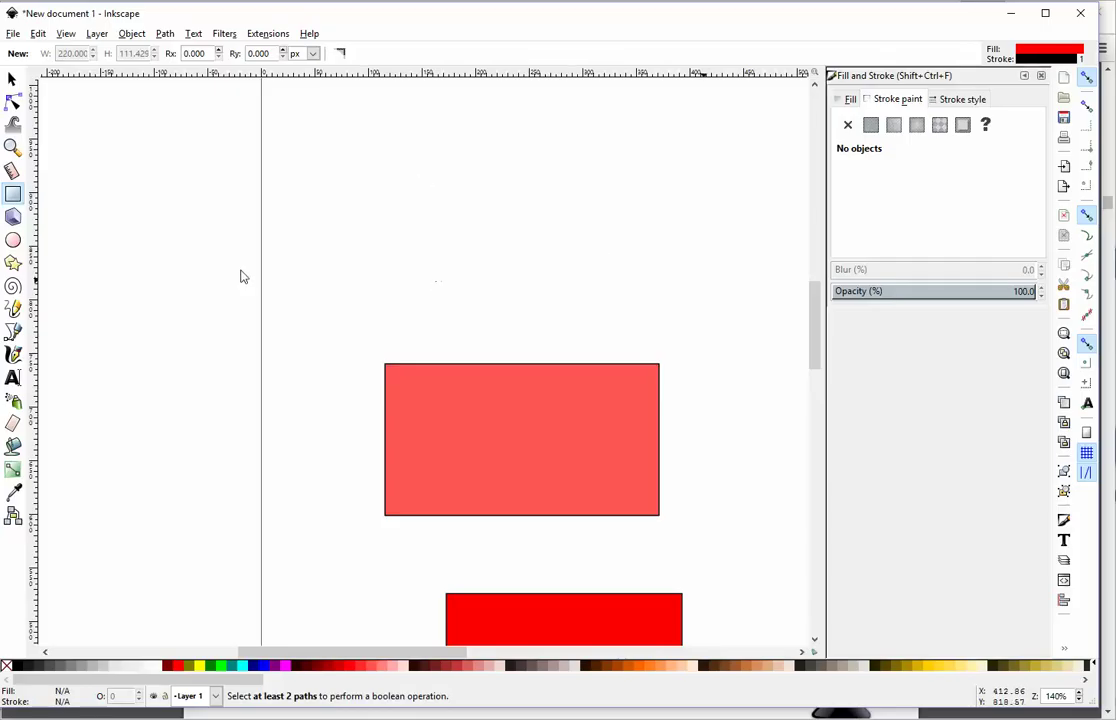
click(66, 35)
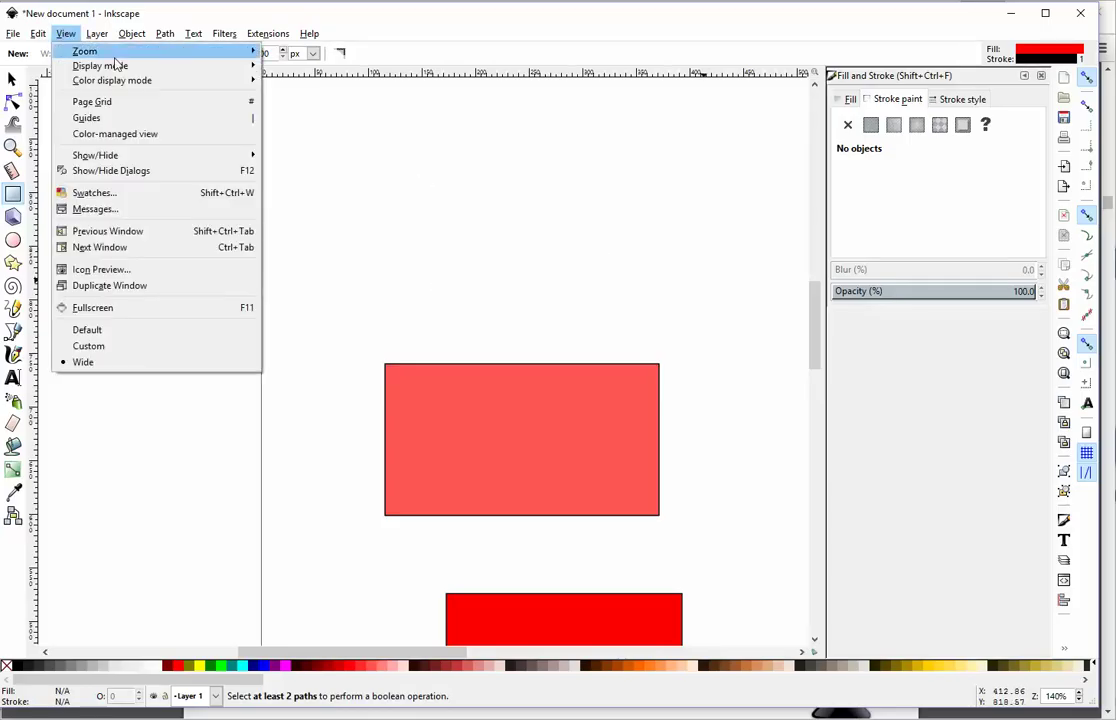
mouse_move(100, 51)
click(326, 70)
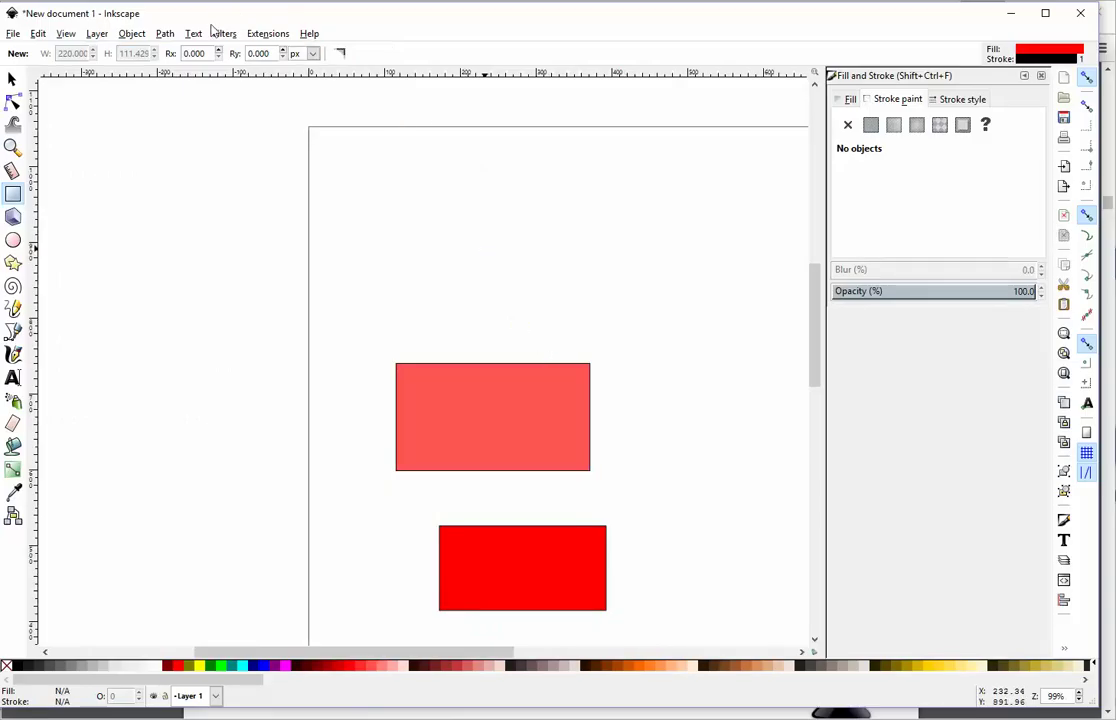
key(minus)
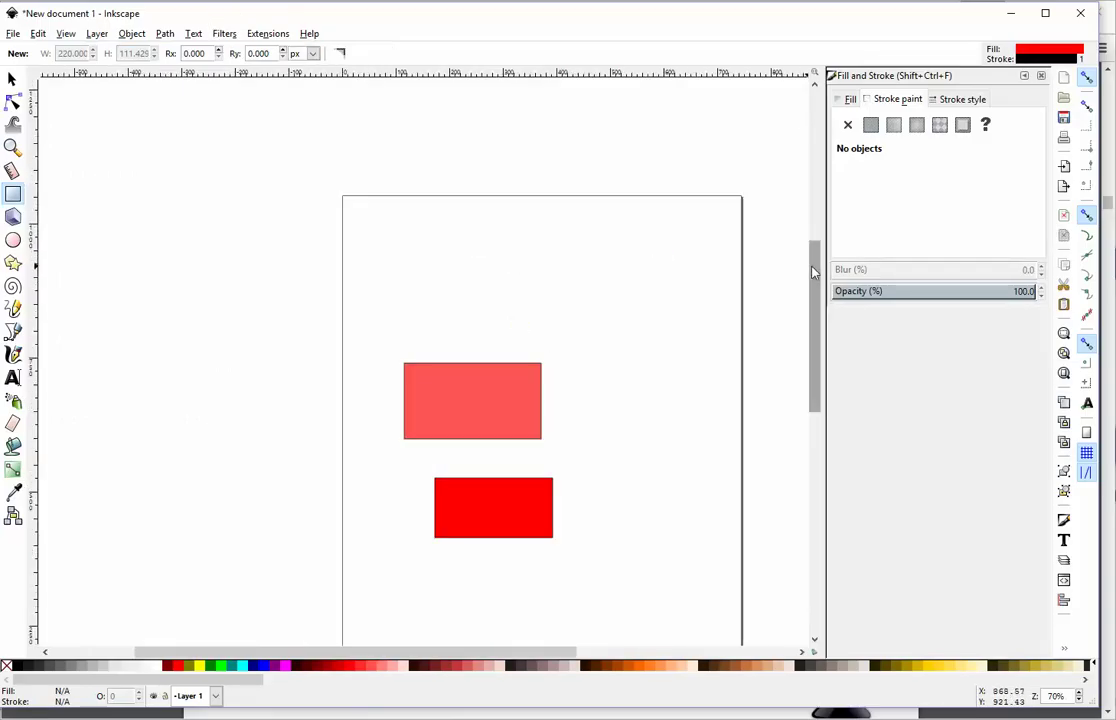
drag(814, 270, 811, 311)
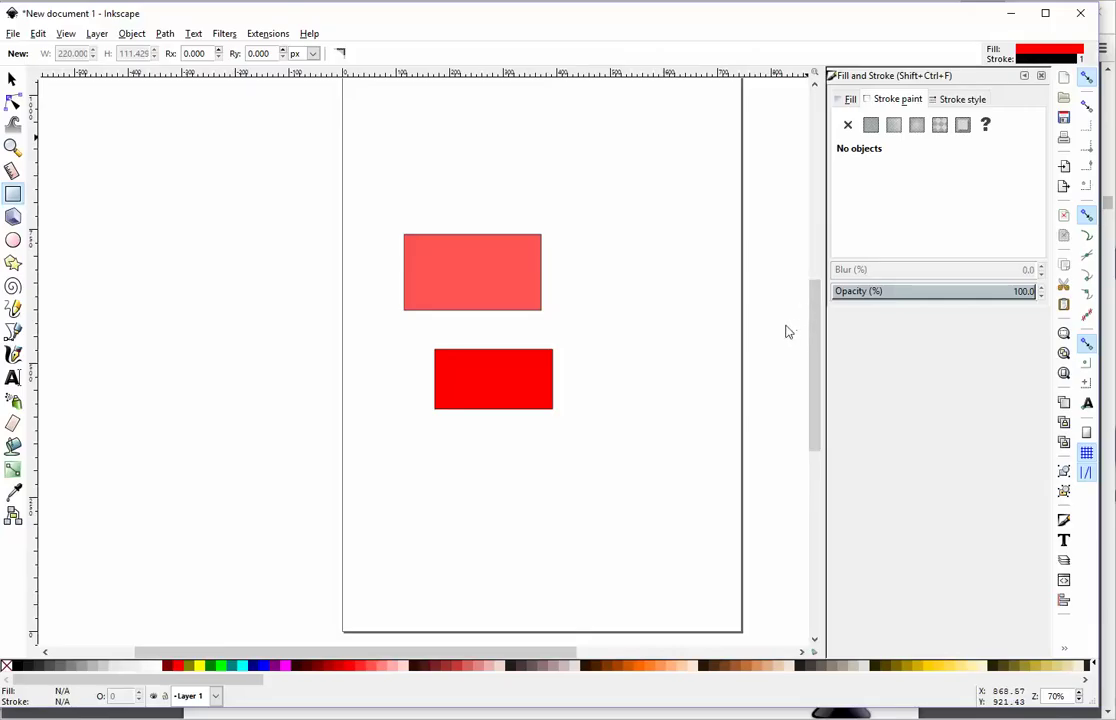
Step: Zoom out to the whole page, then zoom in on the rectangles and back out twice
key(minus)
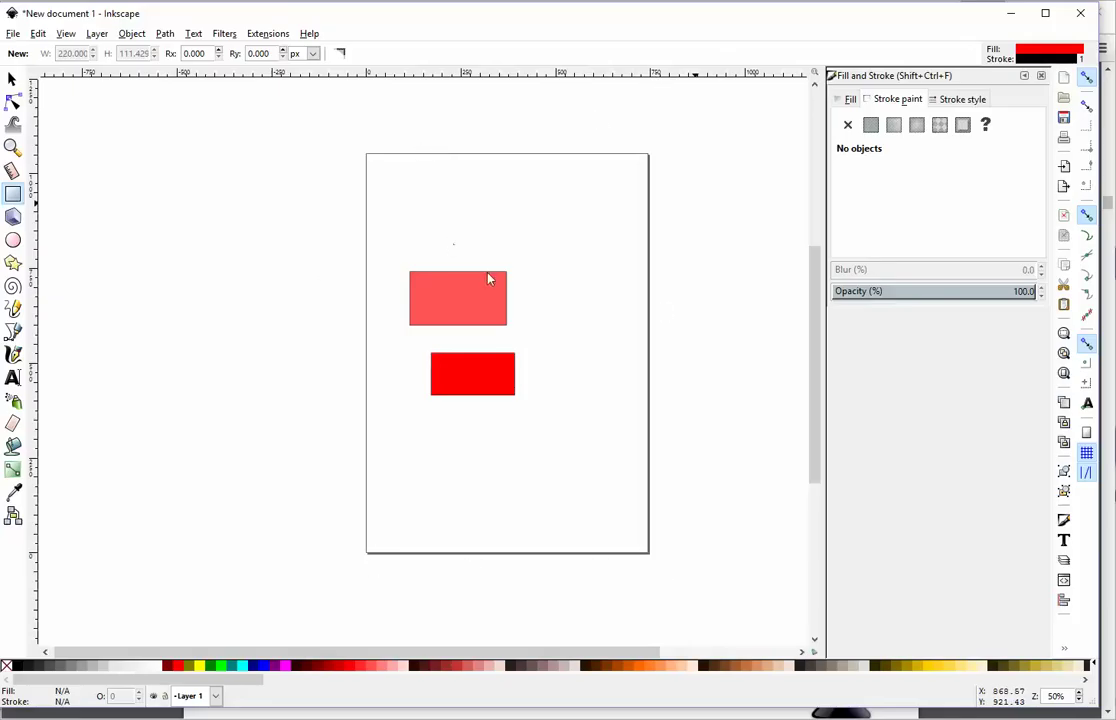
key(plus)
key(minus)
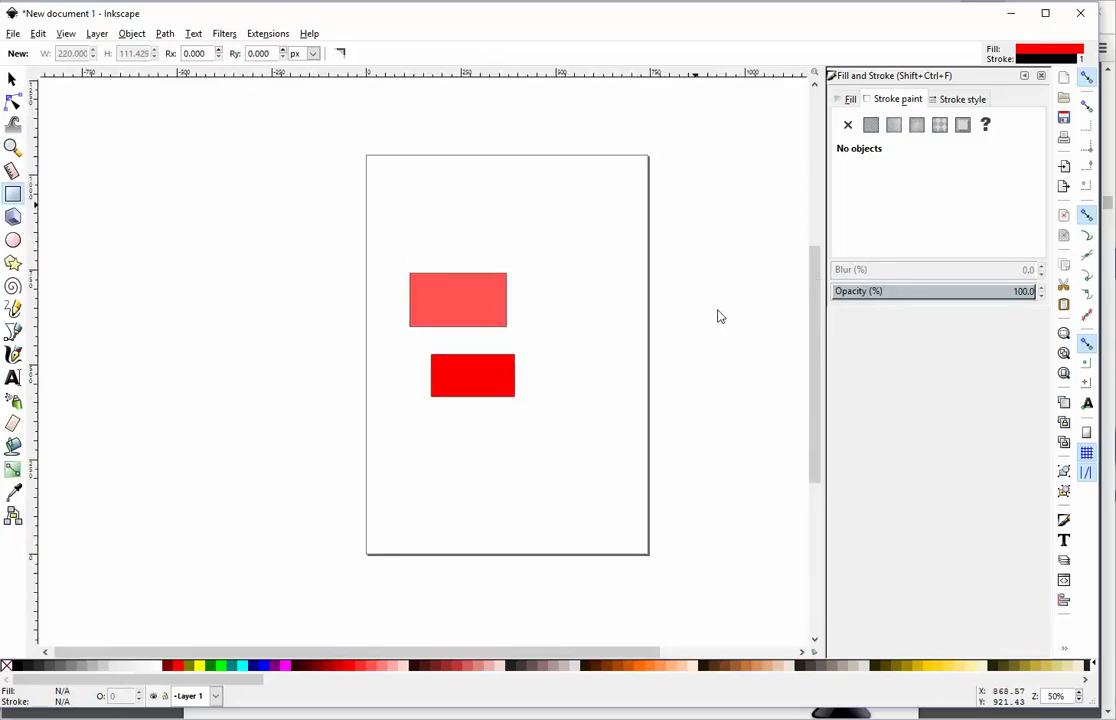
key(plus)
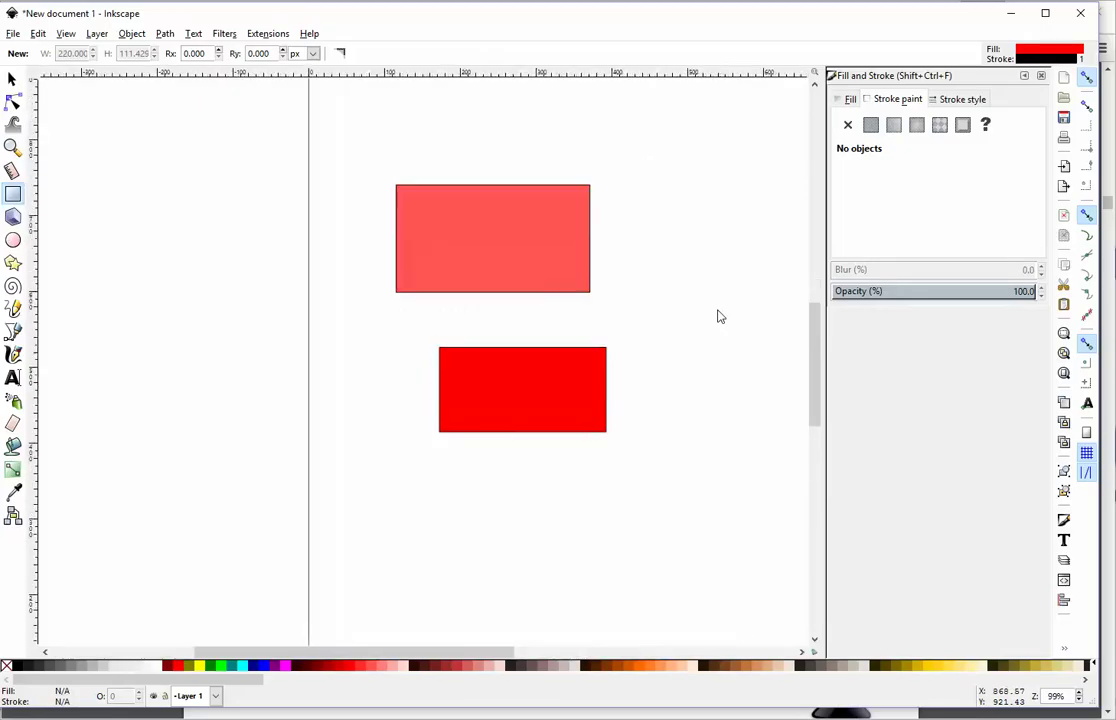
key(minus)
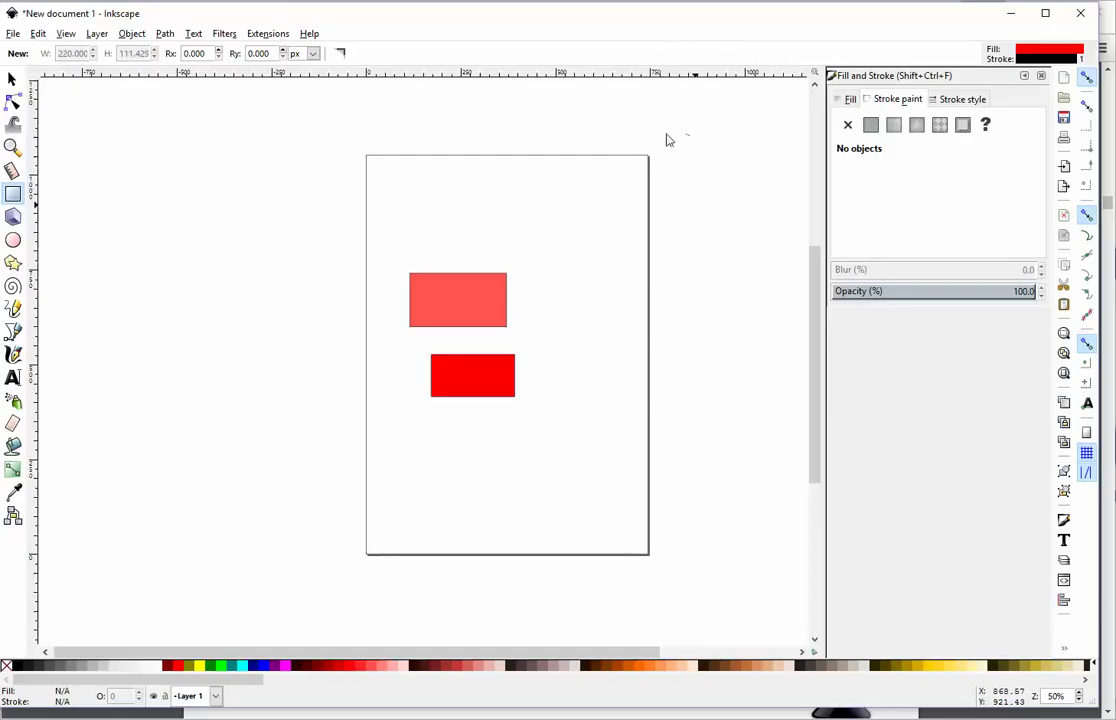
Step: Minimize Inkscape and scroll the Chrome PDF down to the Left Side Menu shape-tools slide
click(1009, 14)
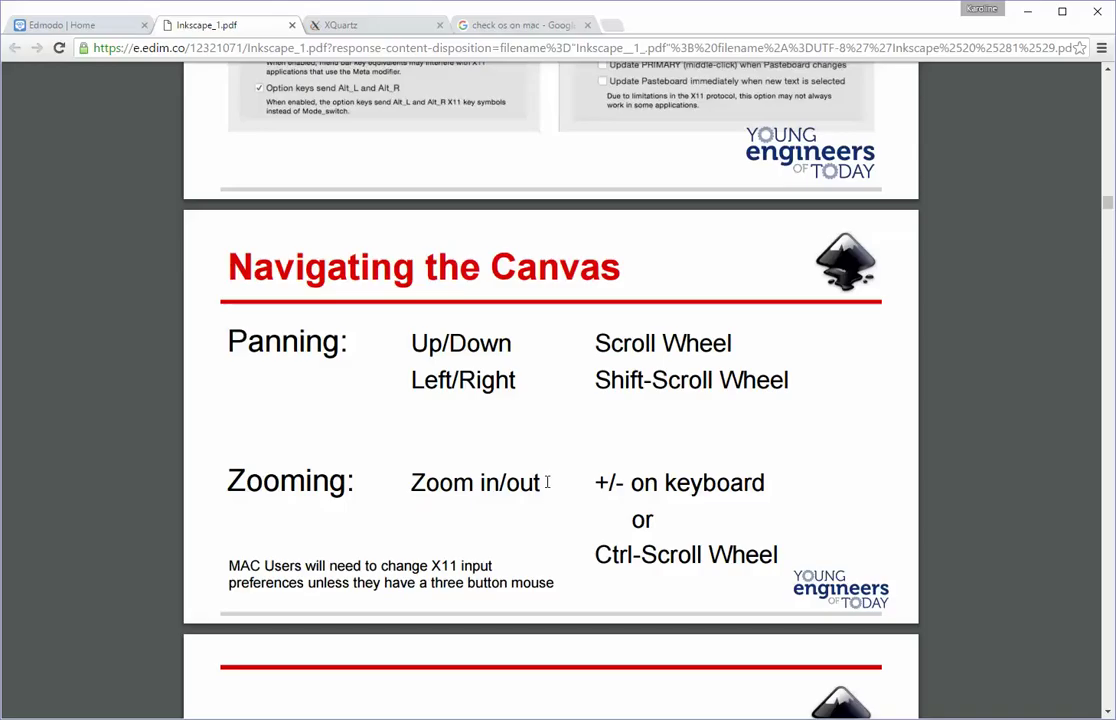
scroll(393, 515, down, 3)
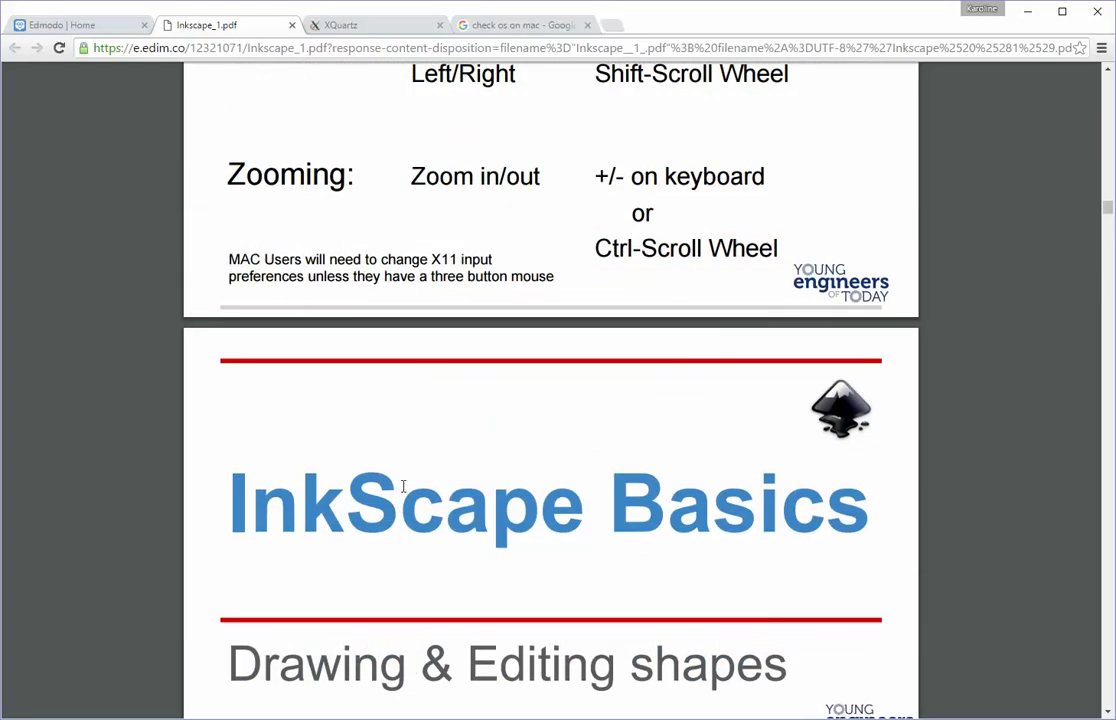
scroll(398, 495, up, 2)
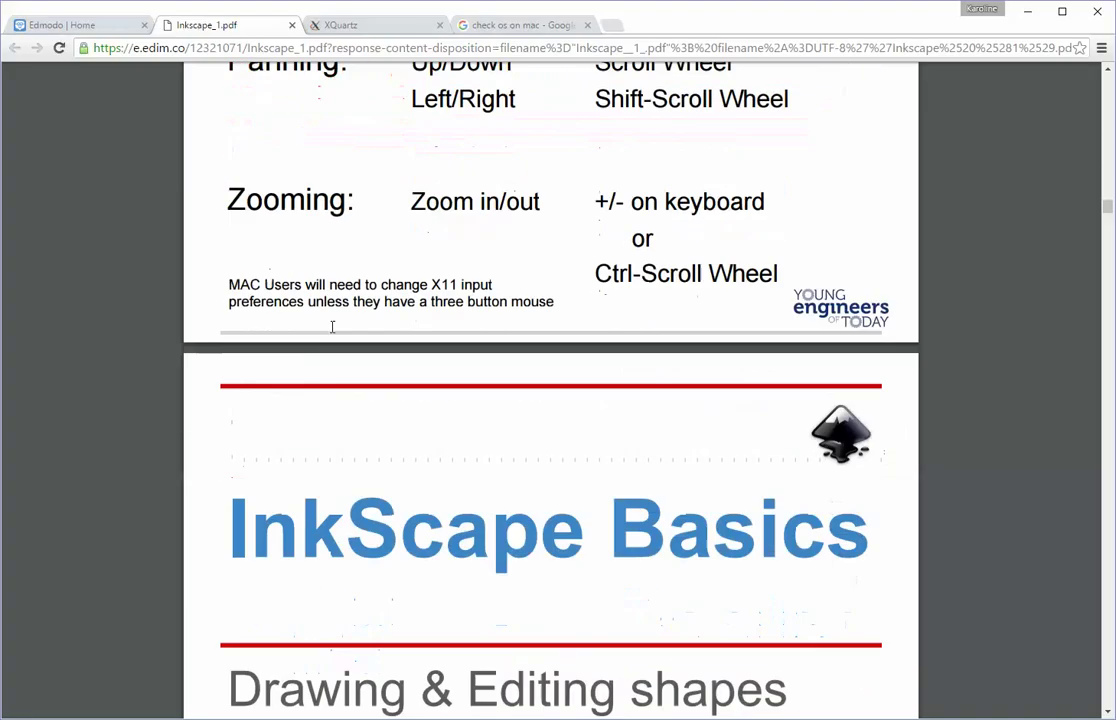
scroll(332, 330, down, 5)
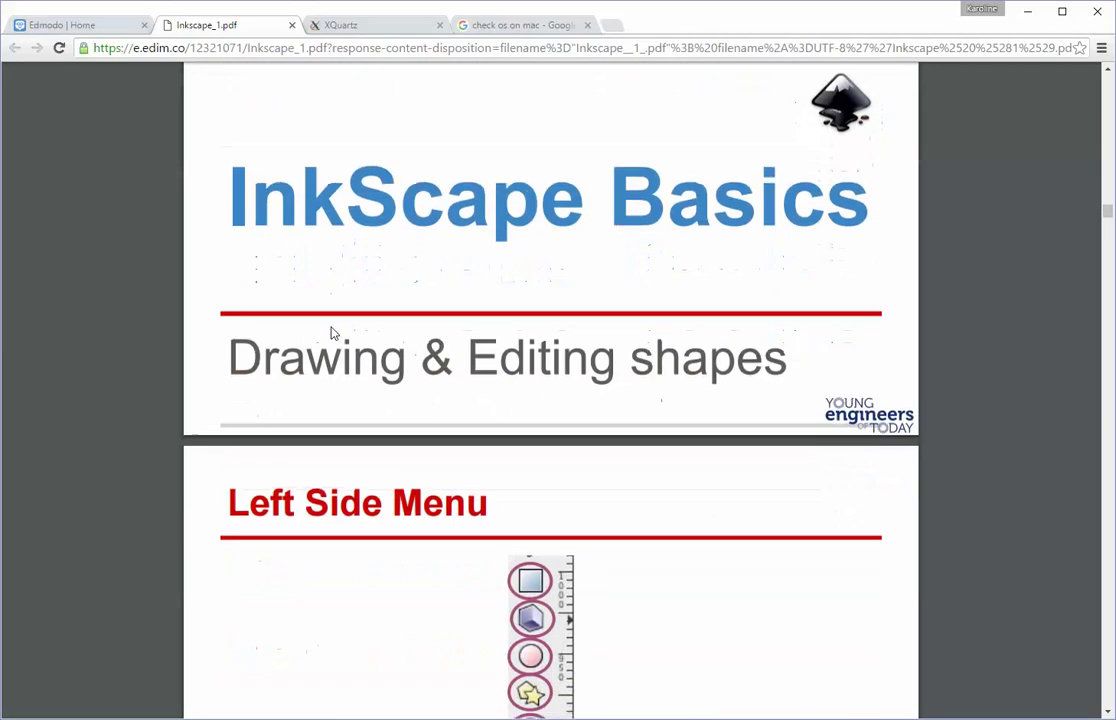
scroll(332, 330, down, 3)
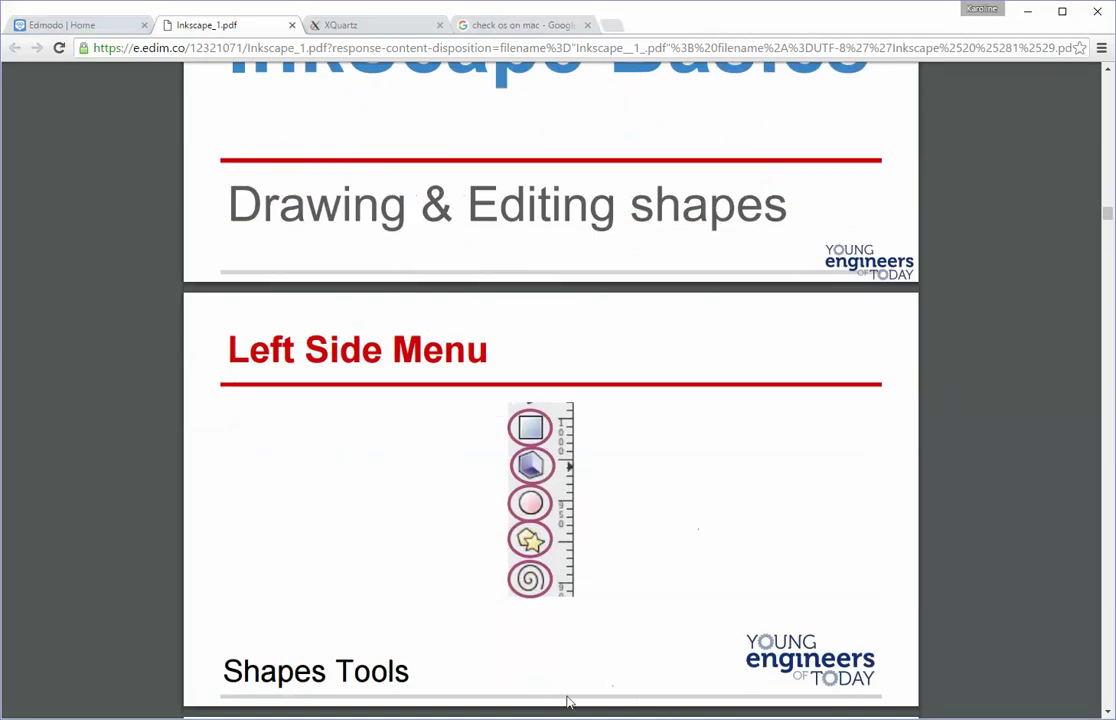
Step: Return to the Inkscape drawing with the coral and red rectangles and open the View menu
key(alt+Tab)
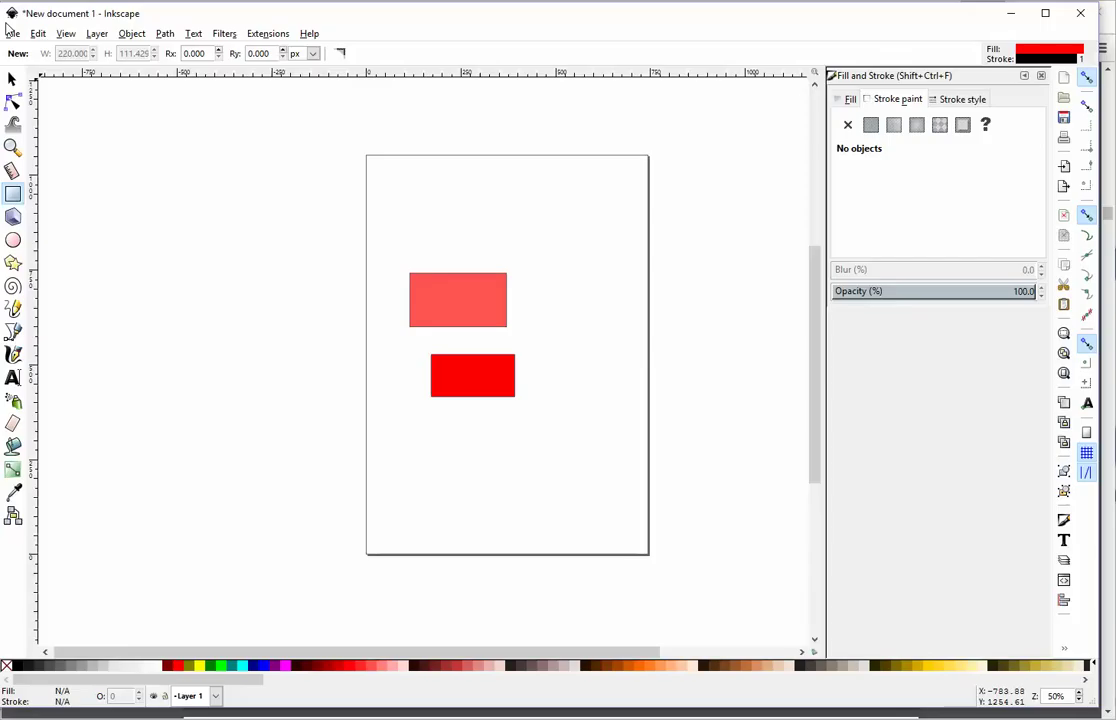
click(66, 35)
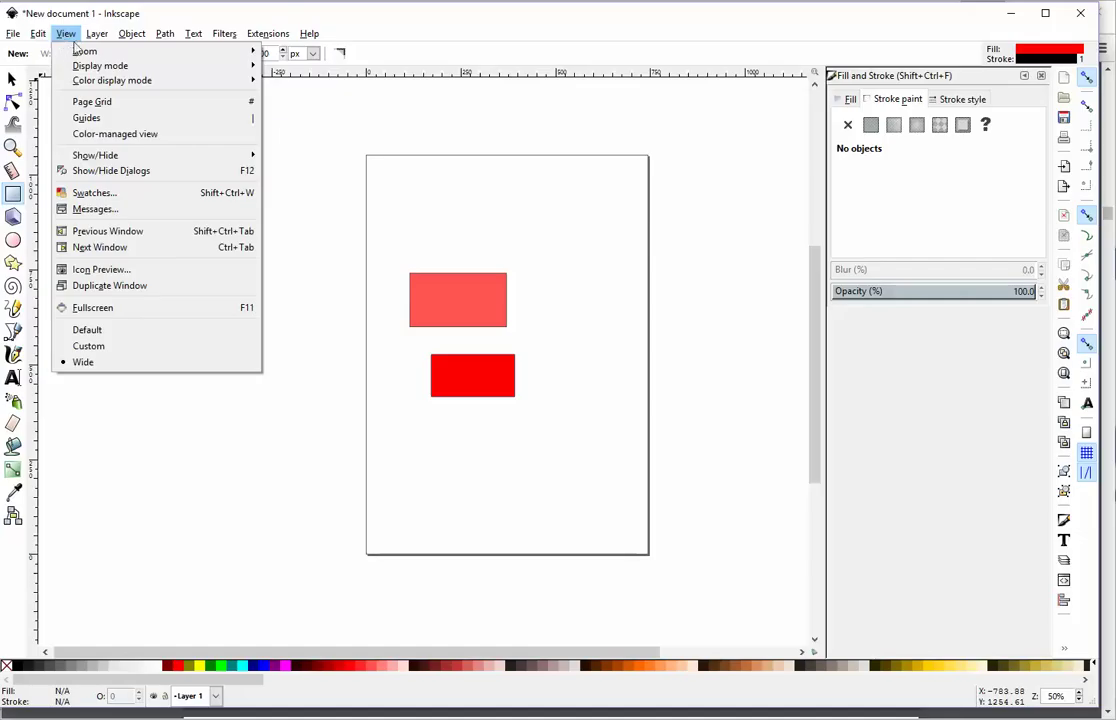
Step: Browse the View, Layer and Edit menus on the way to Edit > Preferences
mouse_move(90, 68)
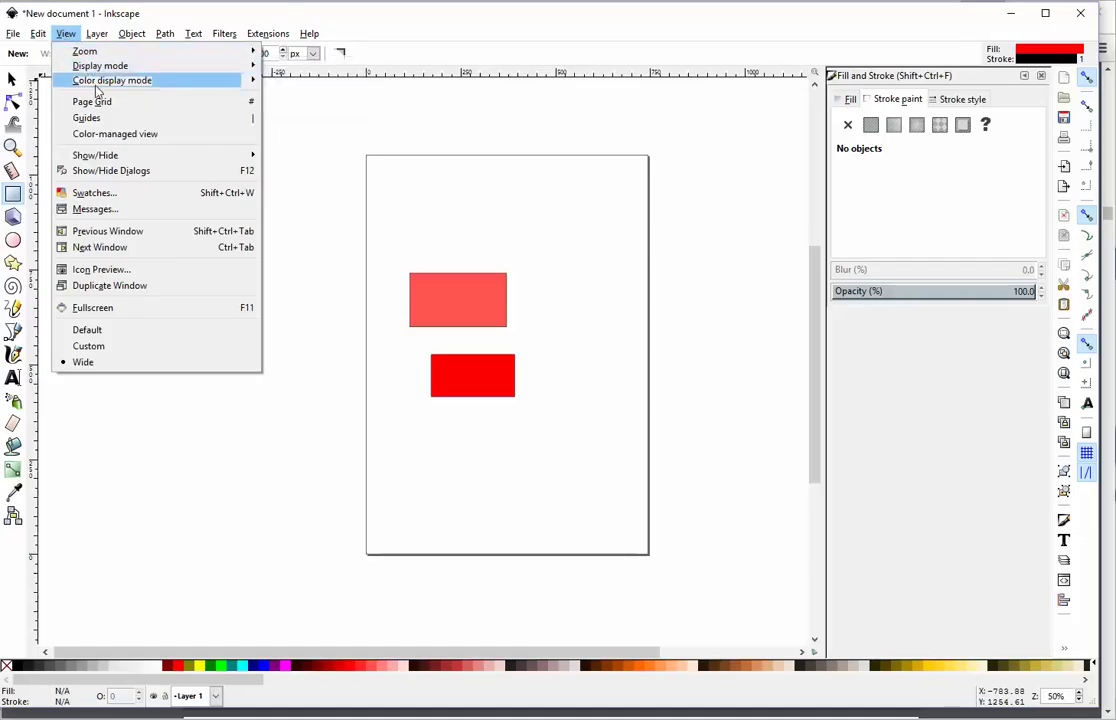
mouse_move(97, 90)
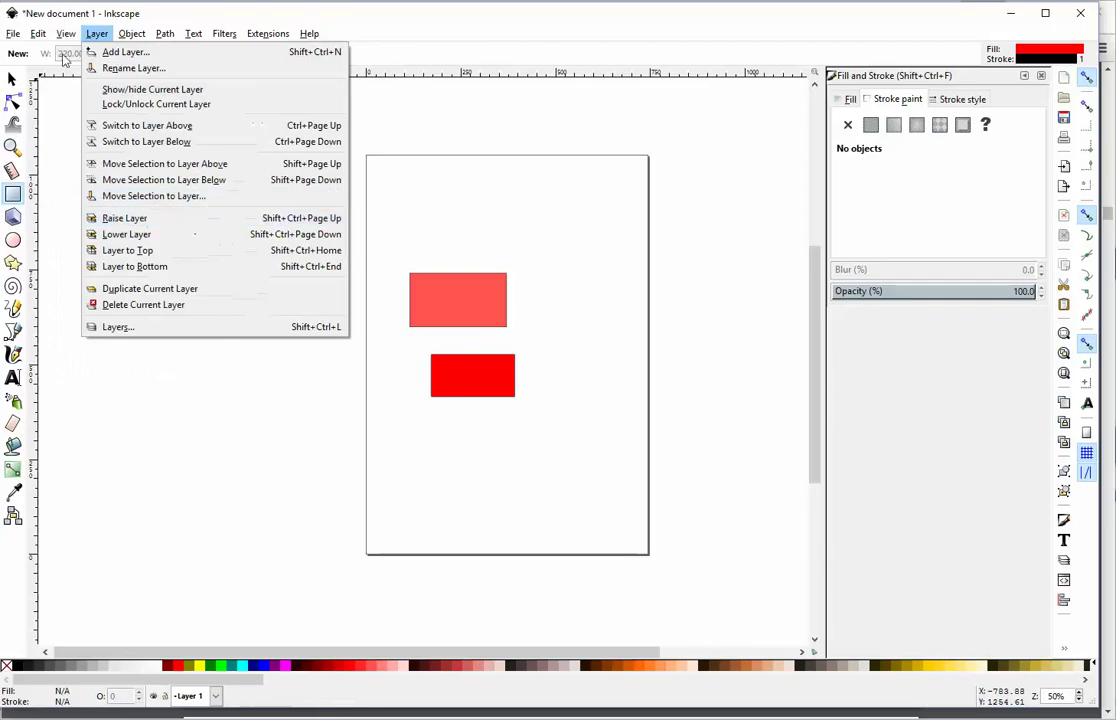
mouse_move(44, 30)
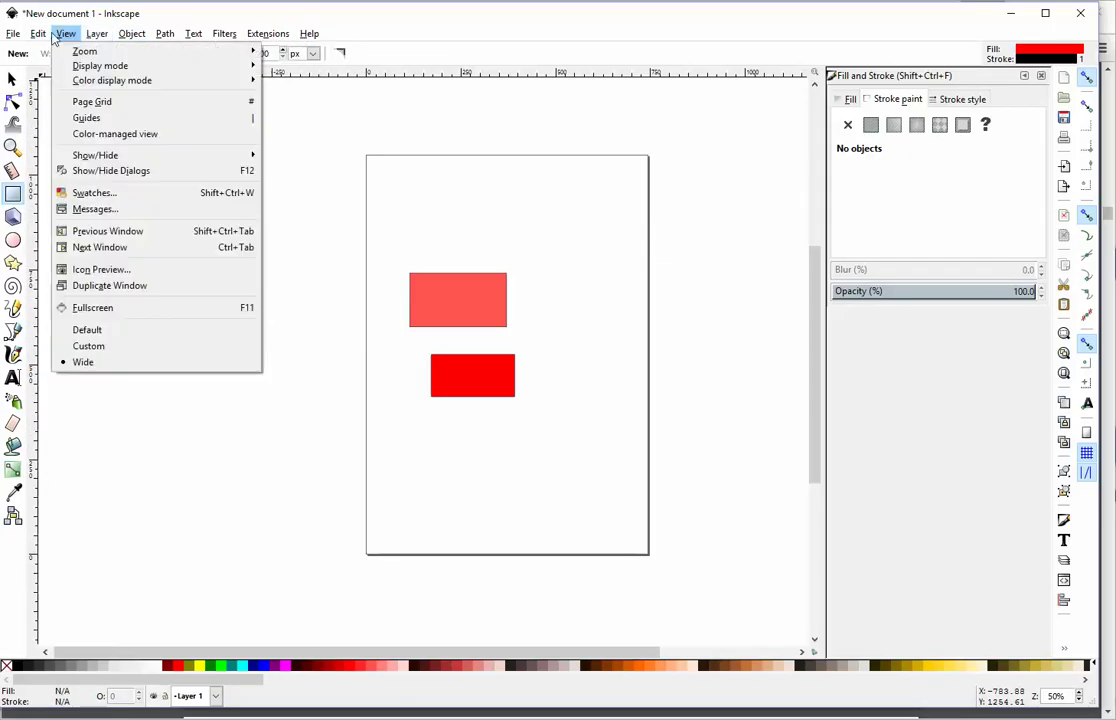
click(106, 463)
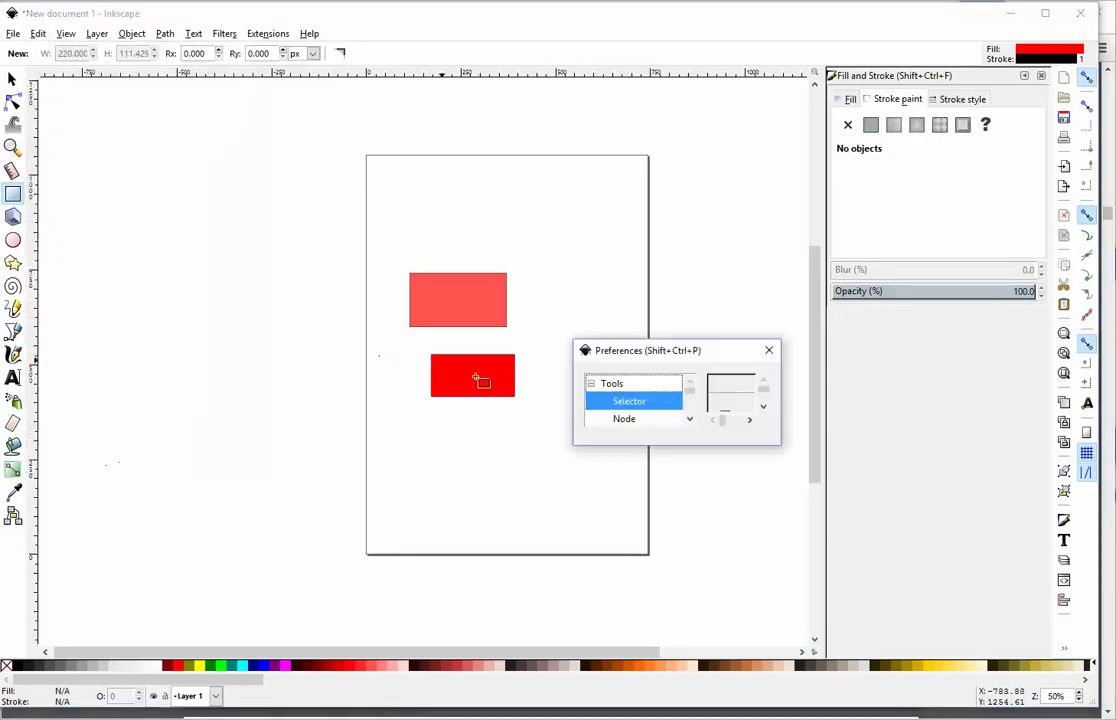
click(690, 420)
click(690, 420)
click(690, 420)
click(690, 420)
click(690, 420)
click(690, 420)
click(690, 420)
click(690, 420)
click(690, 420)
drag(688, 404, 689, 389)
click(37, 34)
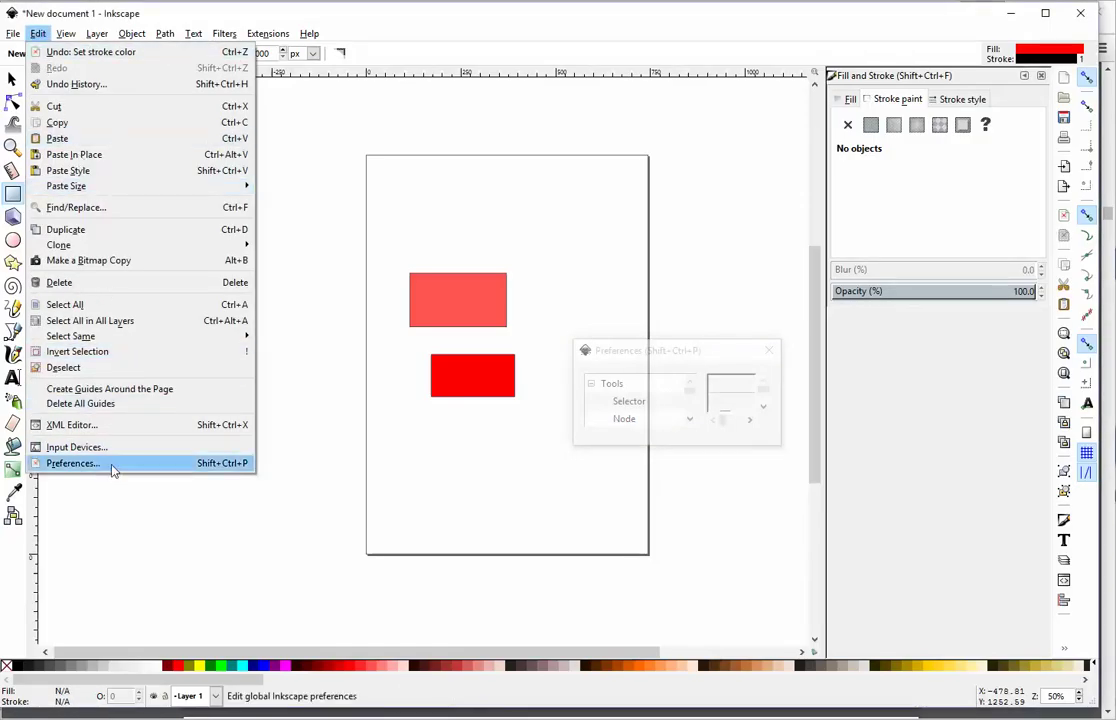
click(628, 351)
drag(631, 360, 506, 337)
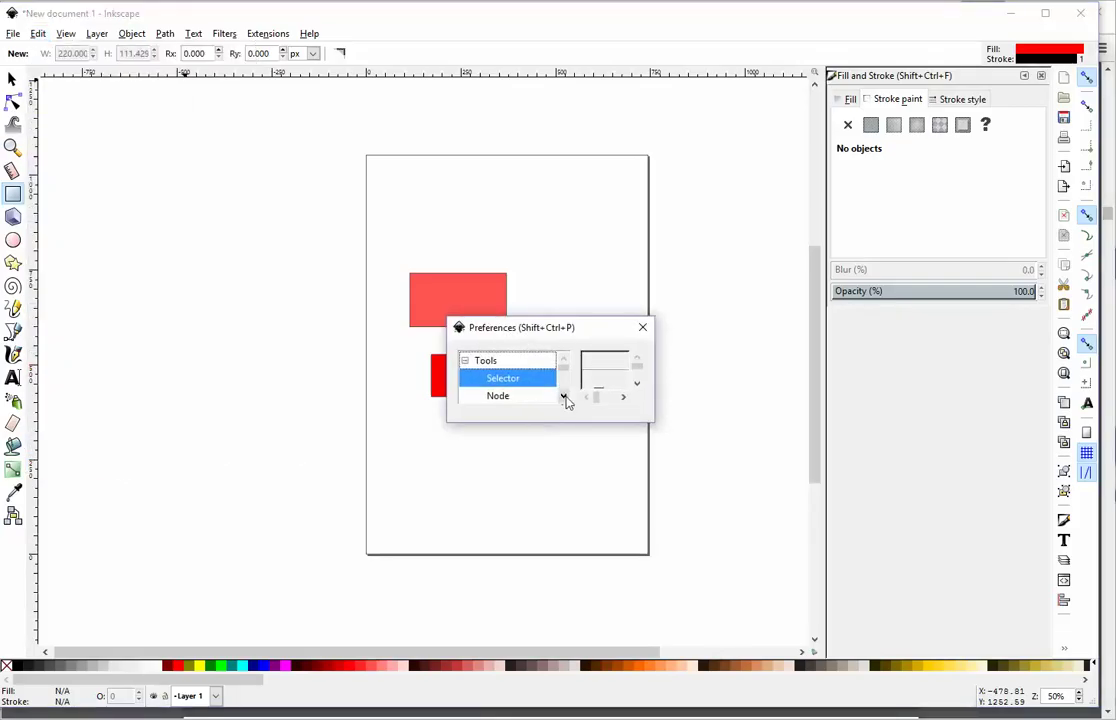
scroll(565, 405, down, 4)
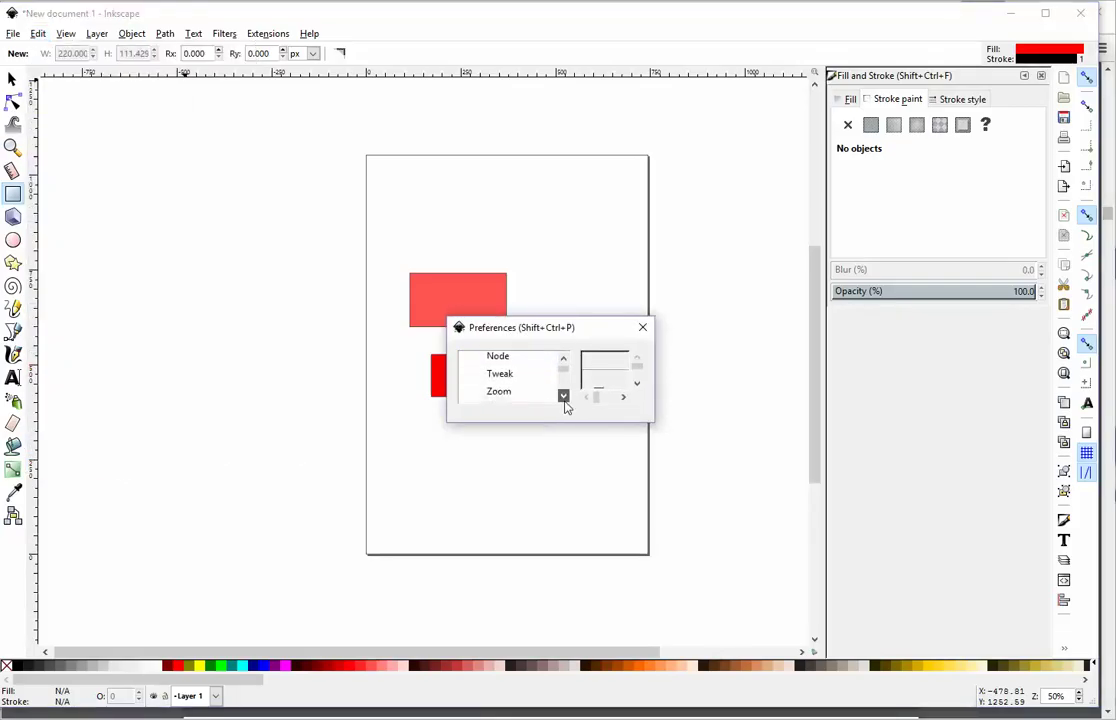
click(564, 361)
click(564, 361)
click(564, 361)
click(564, 361)
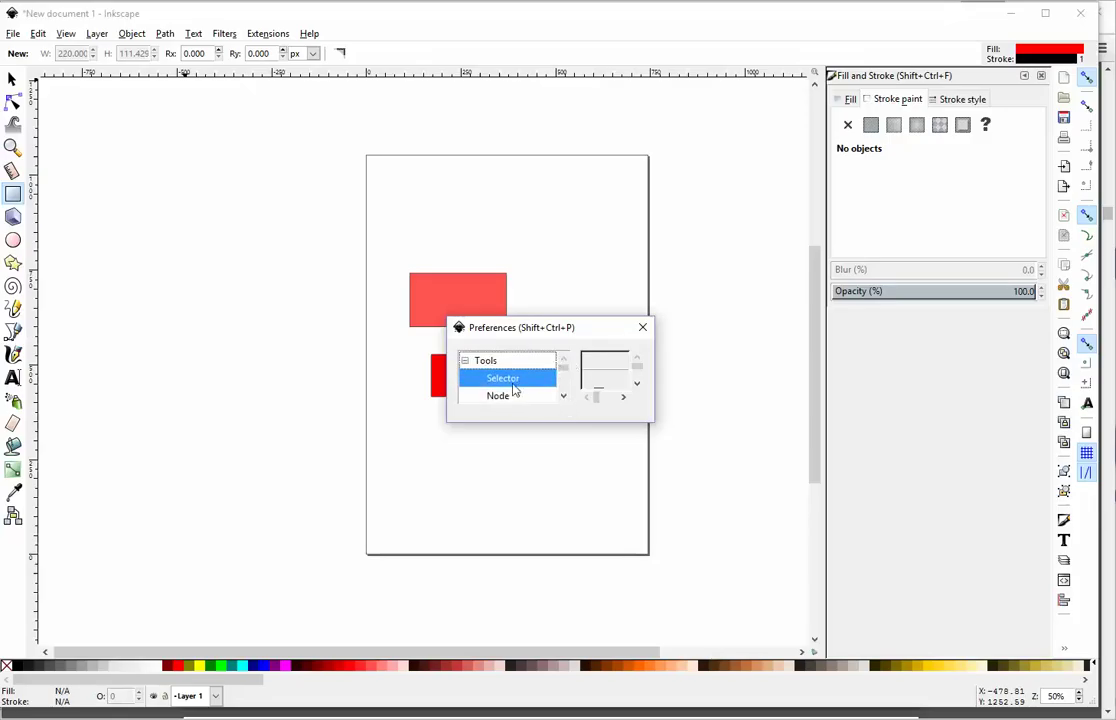
click(489, 361)
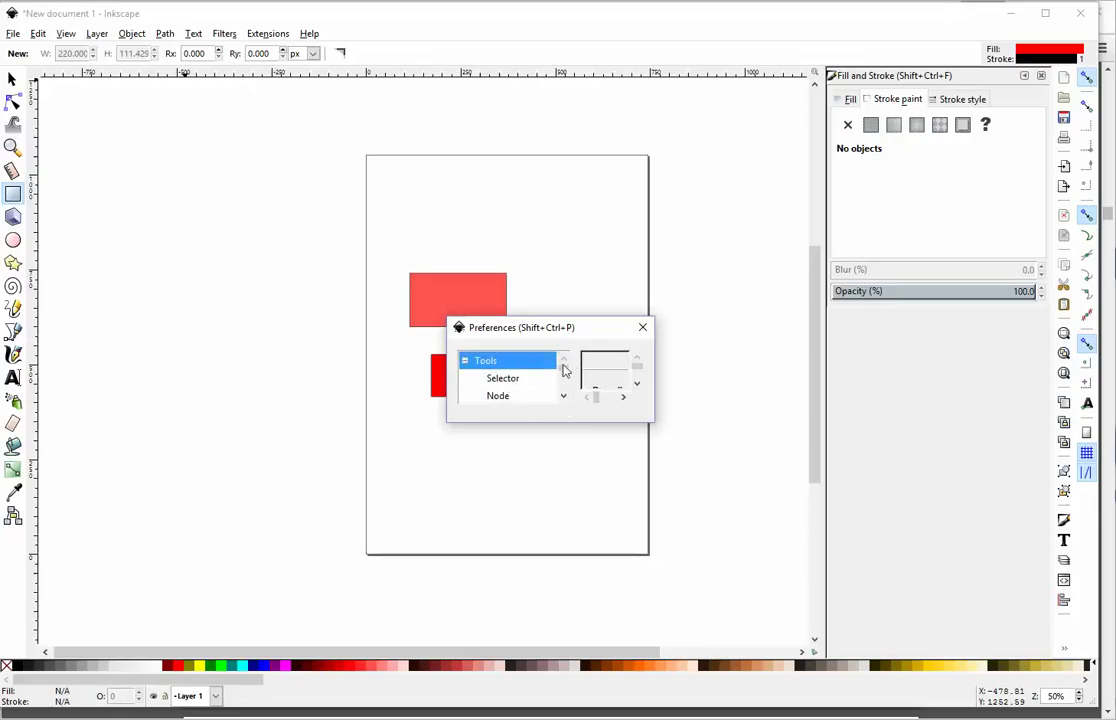
click(636, 383)
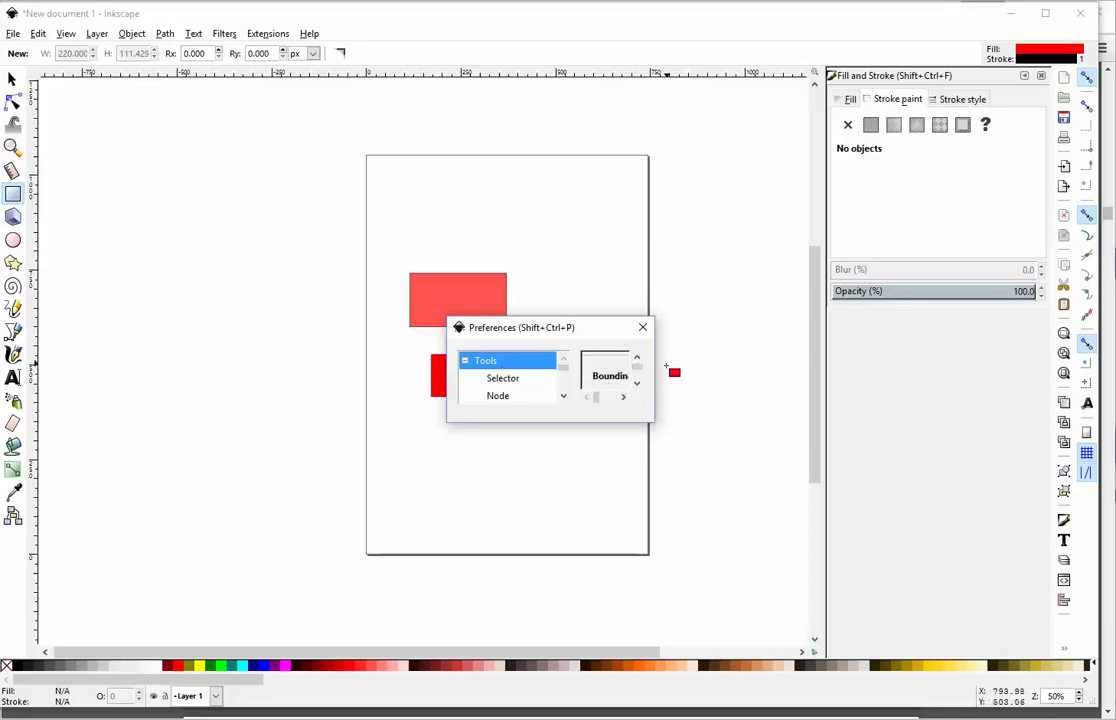
click(624, 398)
click(624, 399)
click(624, 399)
click(624, 401)
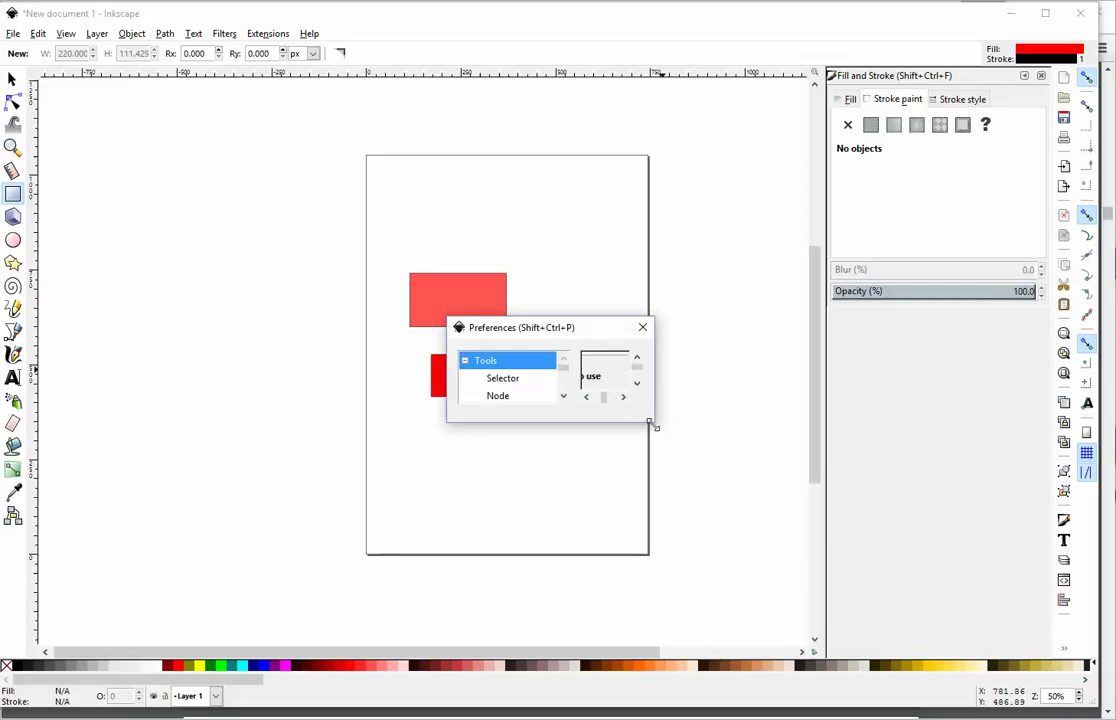
drag(650, 426, 857, 636)
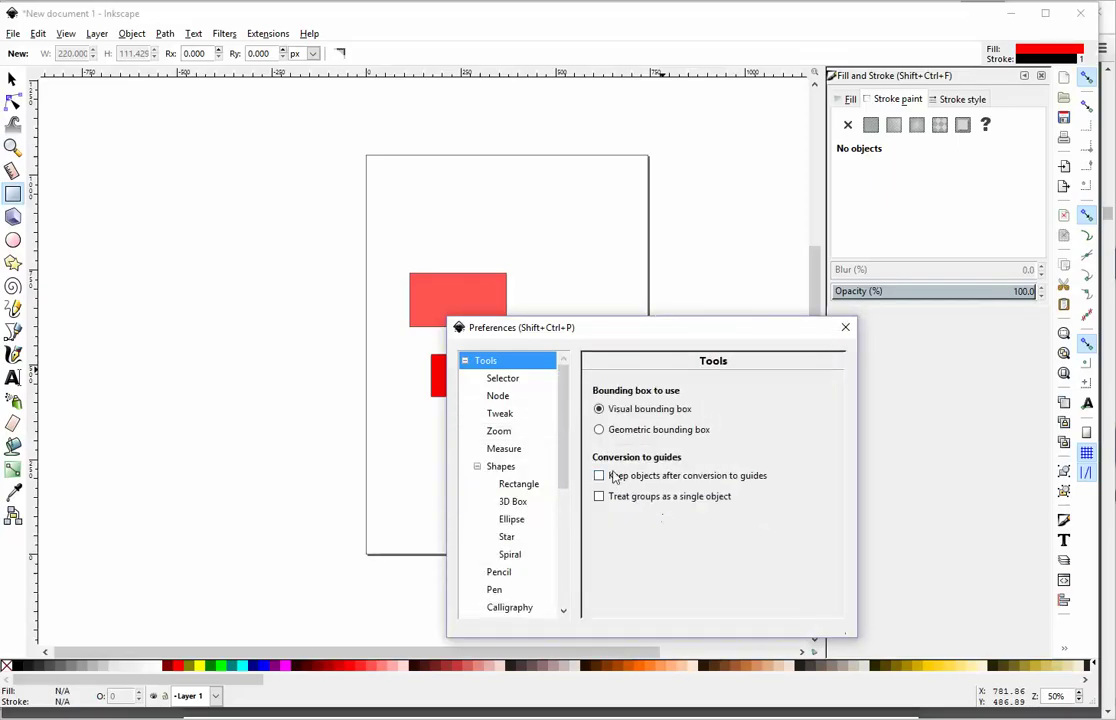
drag(608, 322, 466, 184)
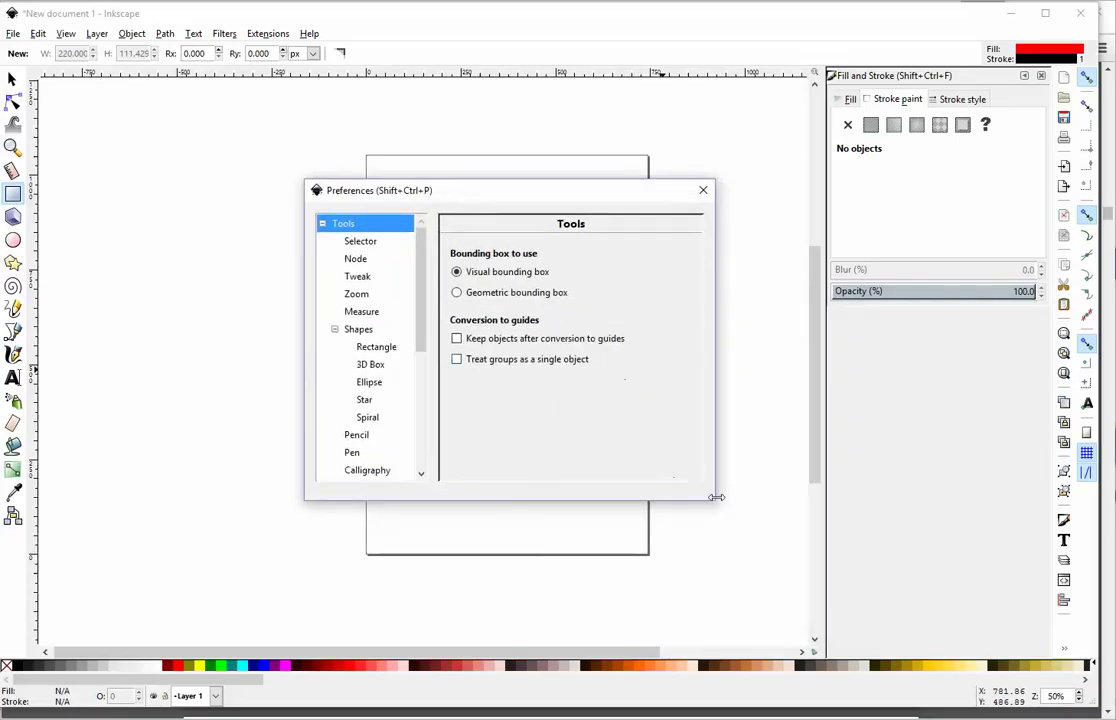
drag(713, 498, 824, 617)
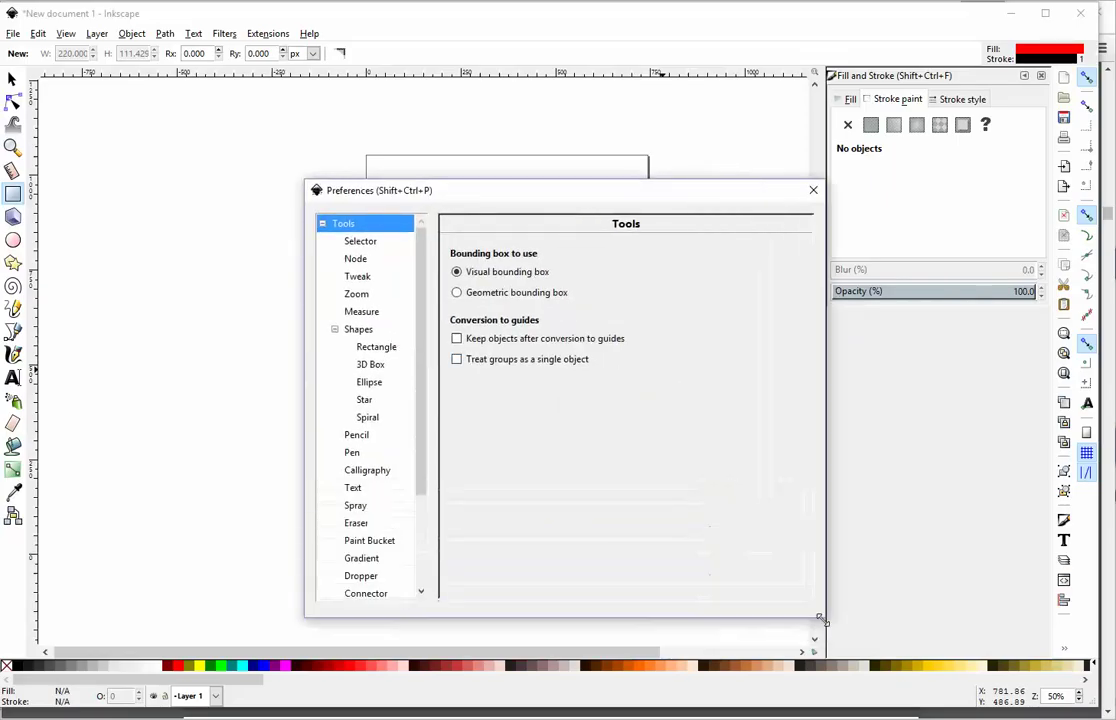
click(361, 247)
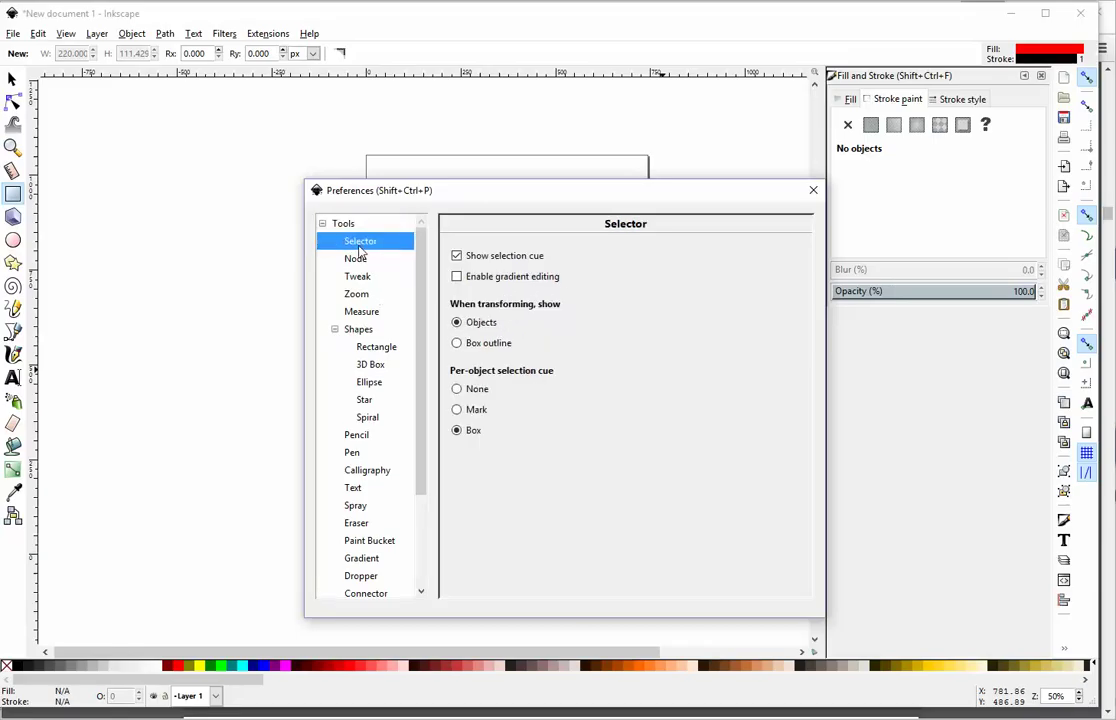
click(357, 258)
click(360, 279)
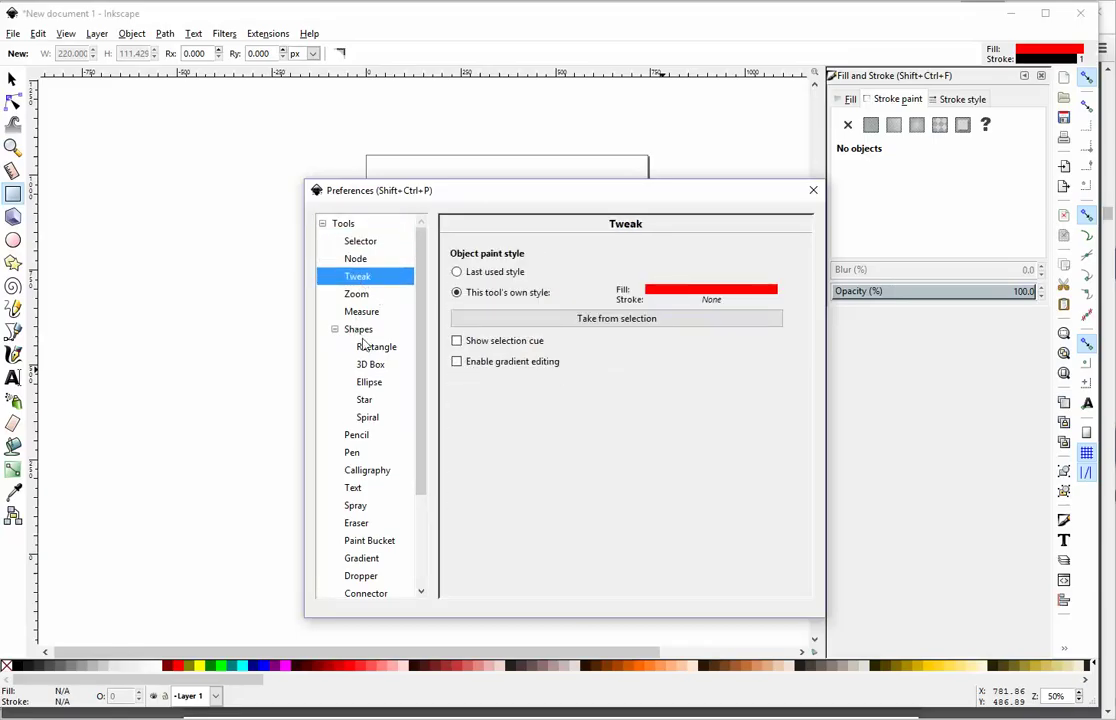
drag(418, 369, 427, 467)
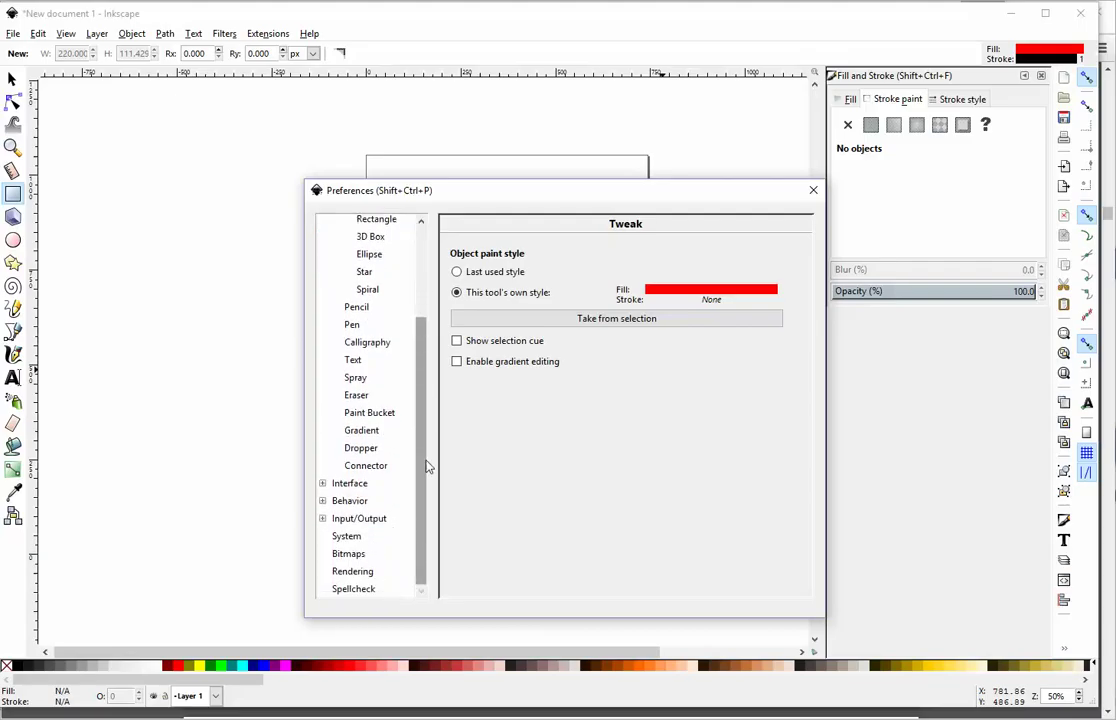
scroll(381, 252, up, 5)
click(373, 244)
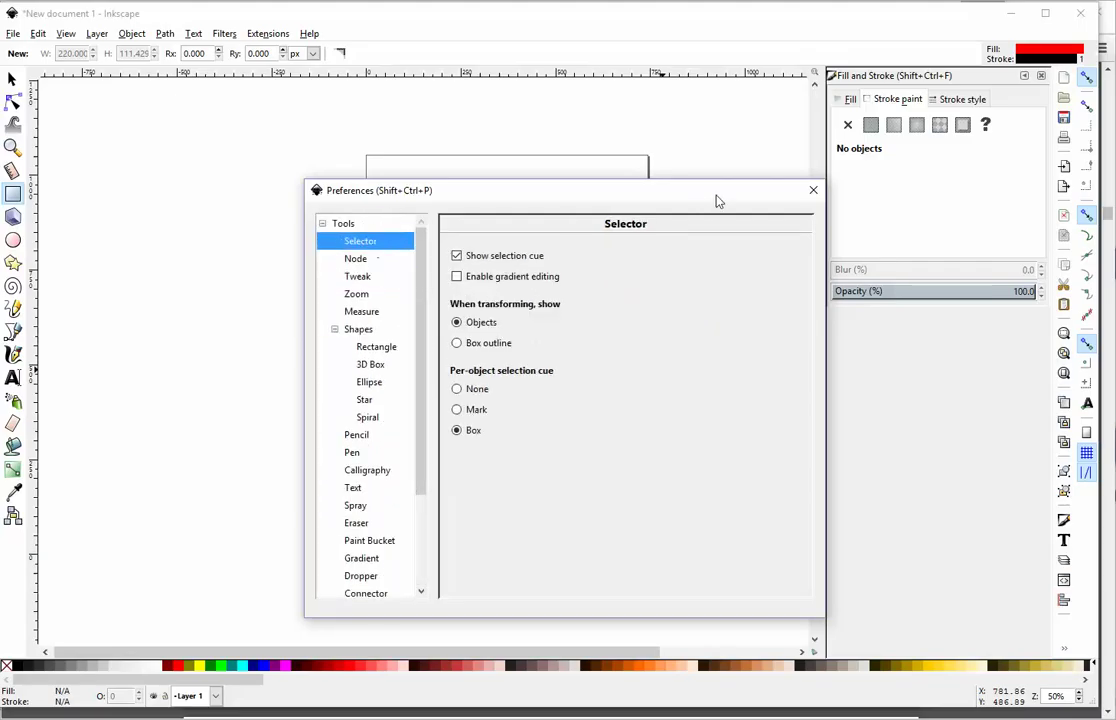
click(814, 191)
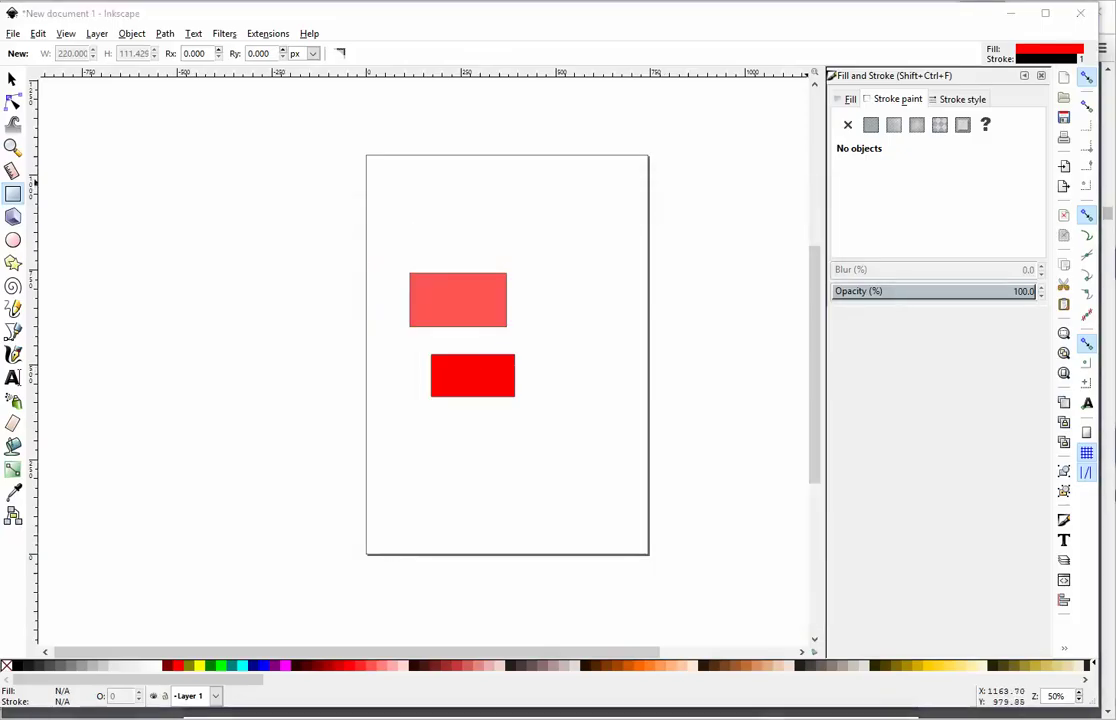
click(61, 35)
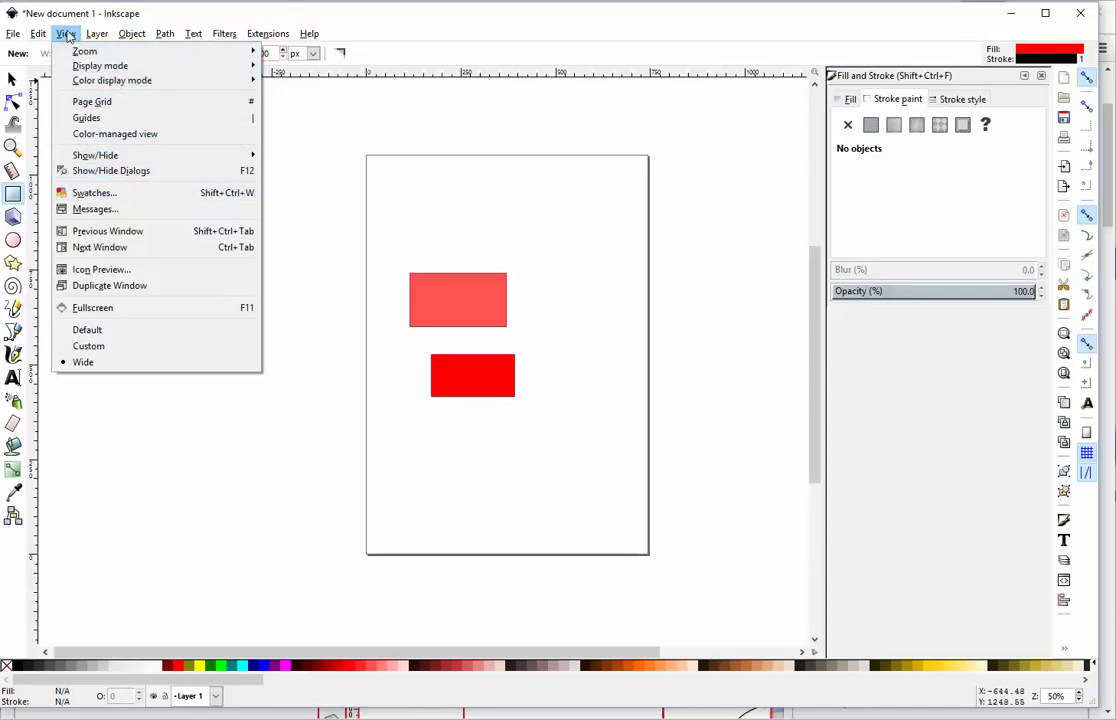
mouse_move(127, 158)
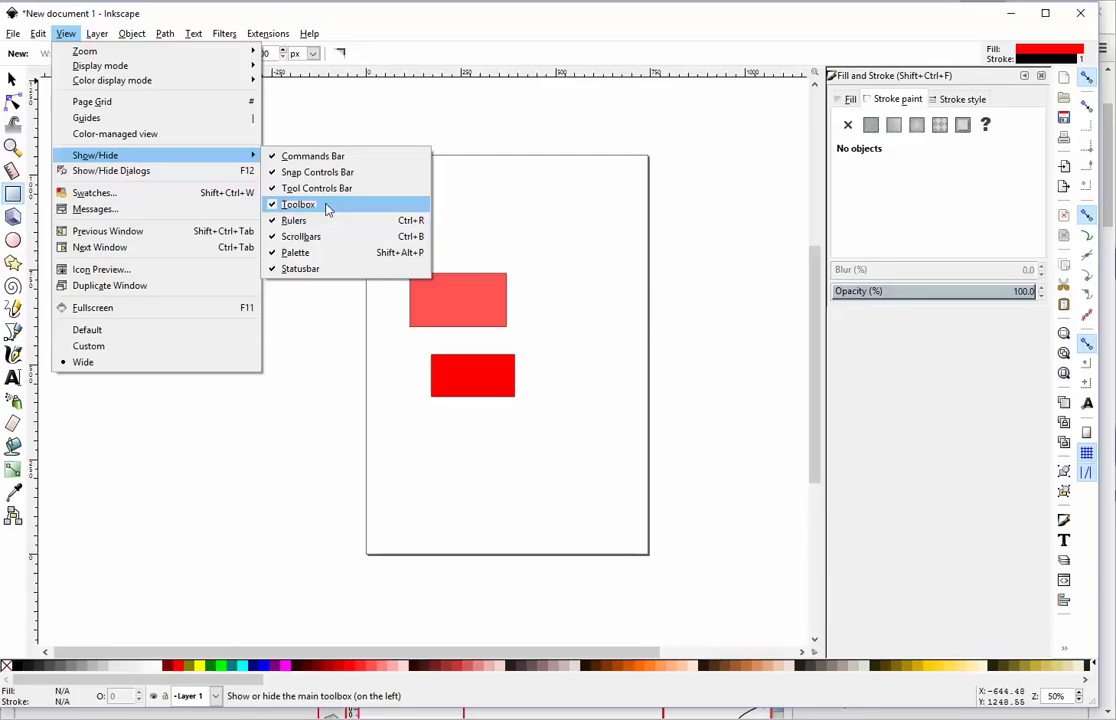
click(351, 10)
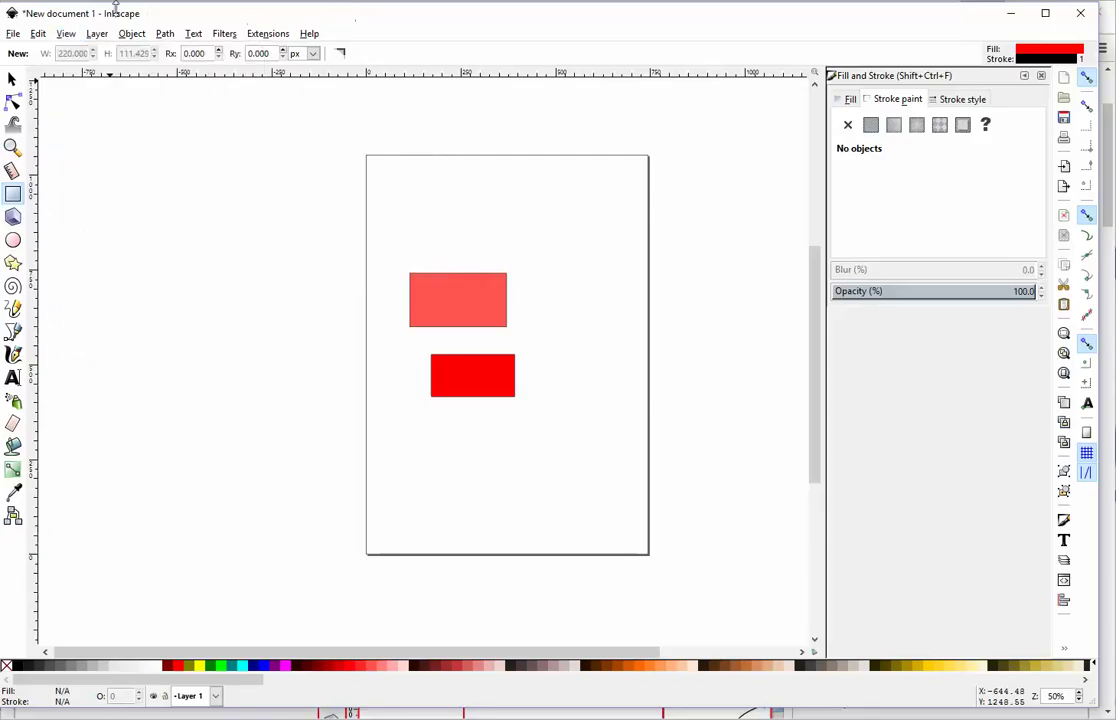
click(38, 33)
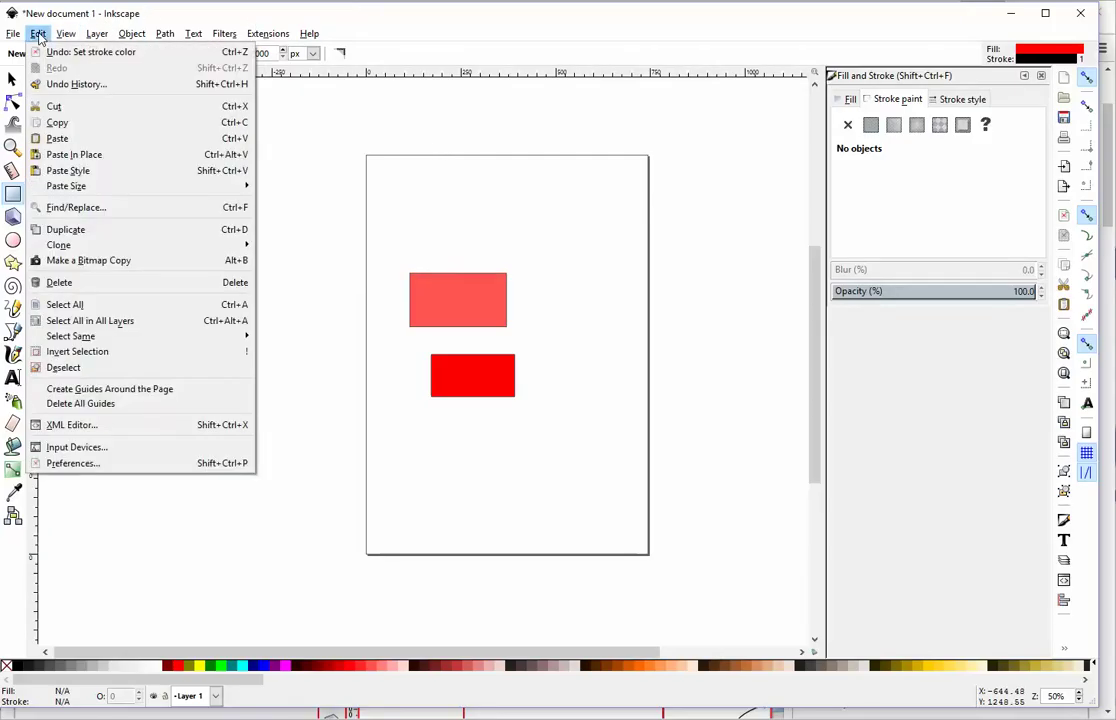
click(137, 463)
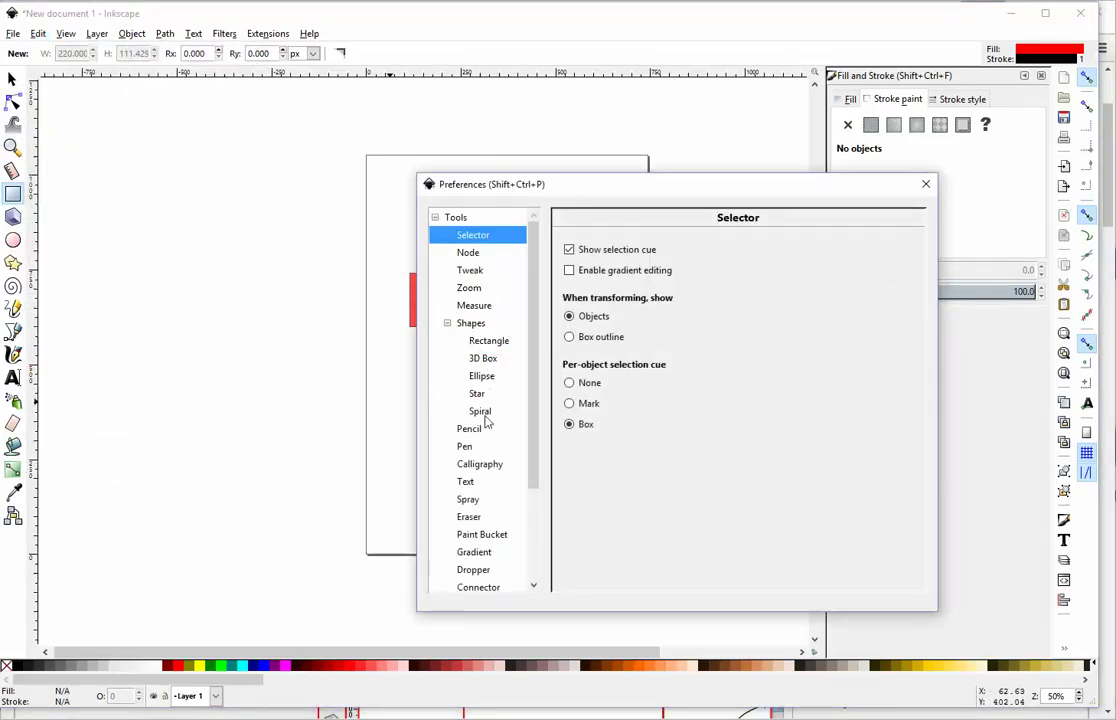
click(459, 219)
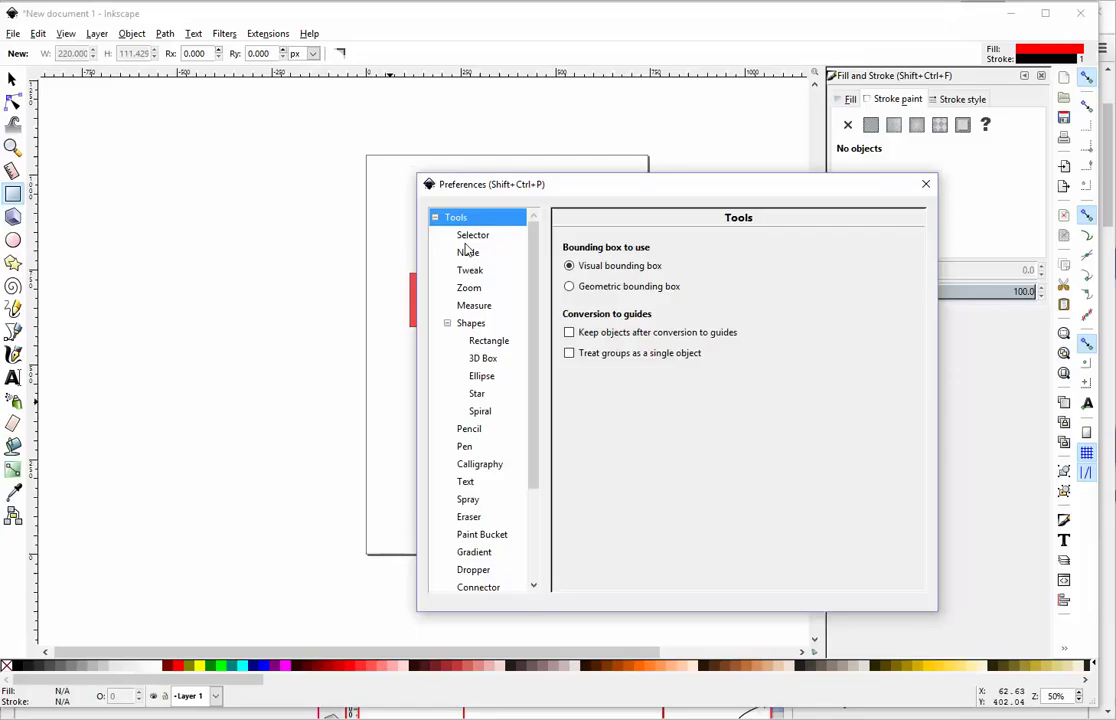
click(464, 242)
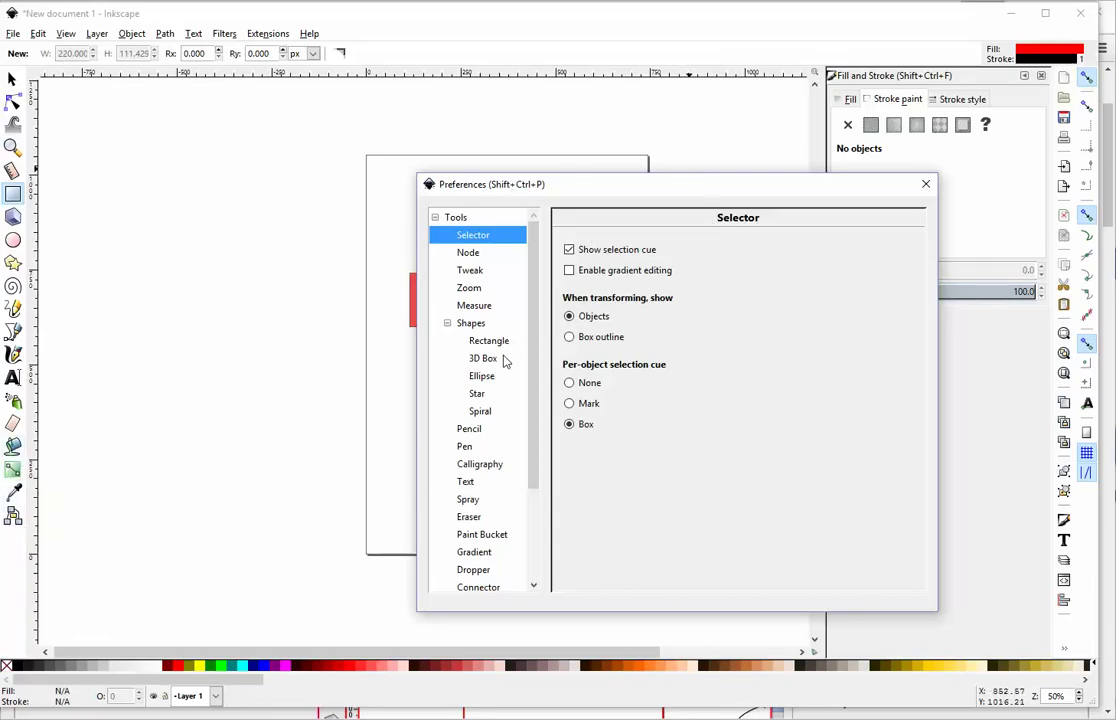
drag(534, 375, 534, 470)
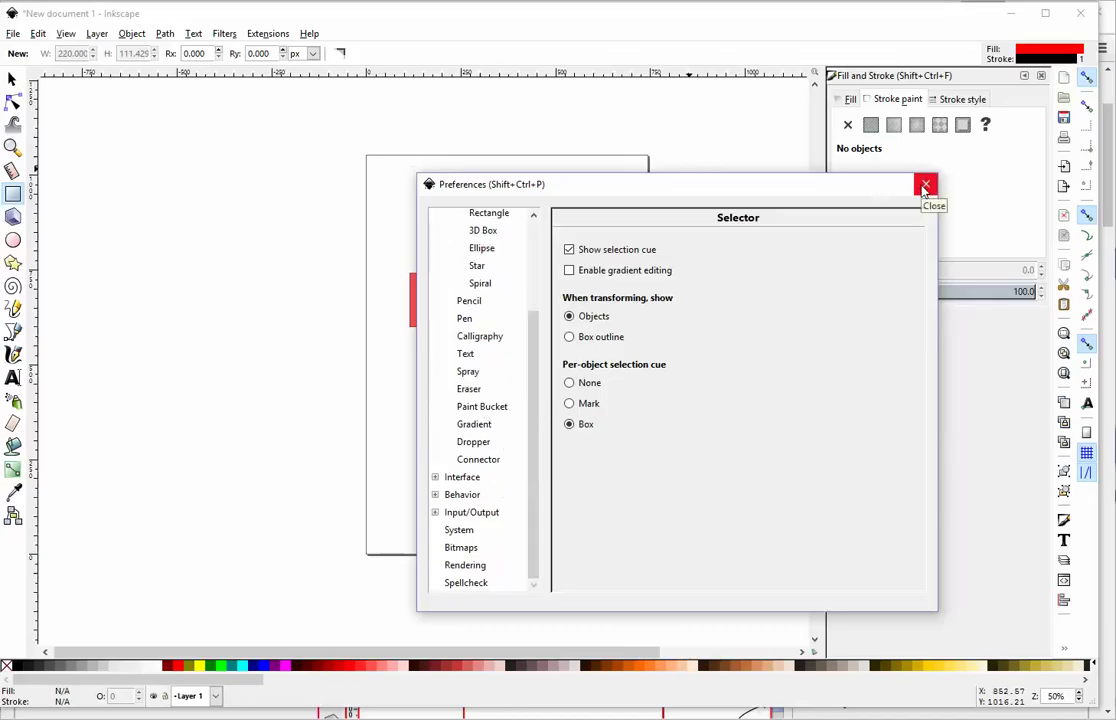
click(925, 188)
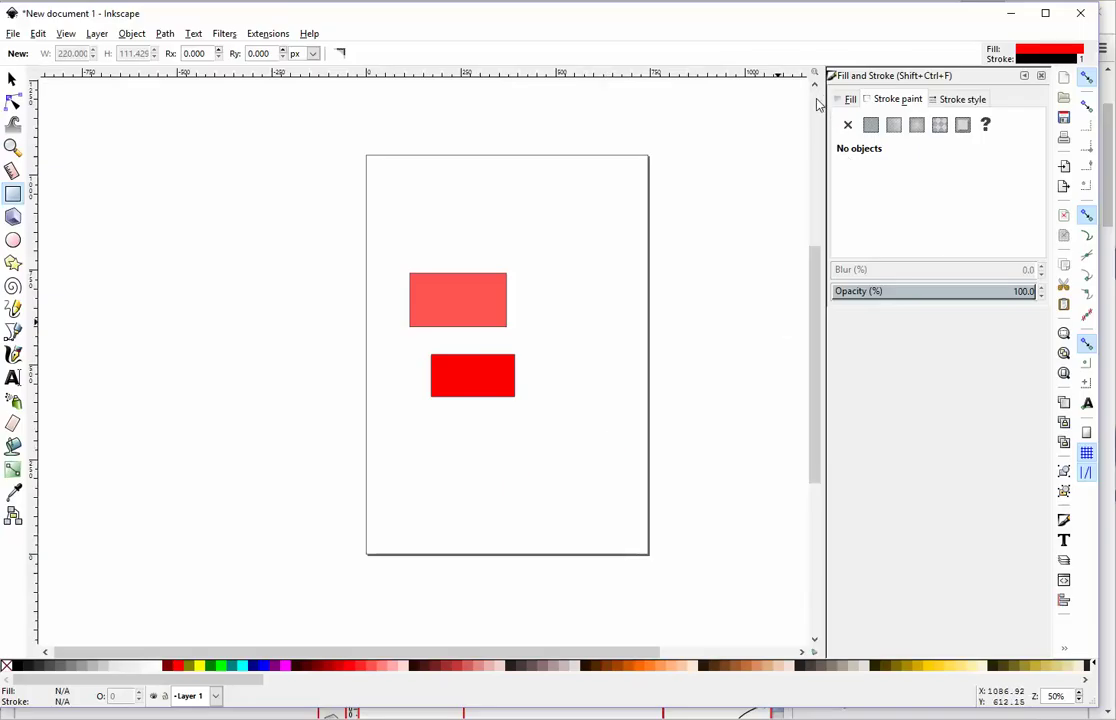
Step: Scroll the canvas up and down over the two-rectangle drawing
scroll(650, 347, down, 1)
scroll(644, 342, up, 1)
scroll(648, 345, down, 1)
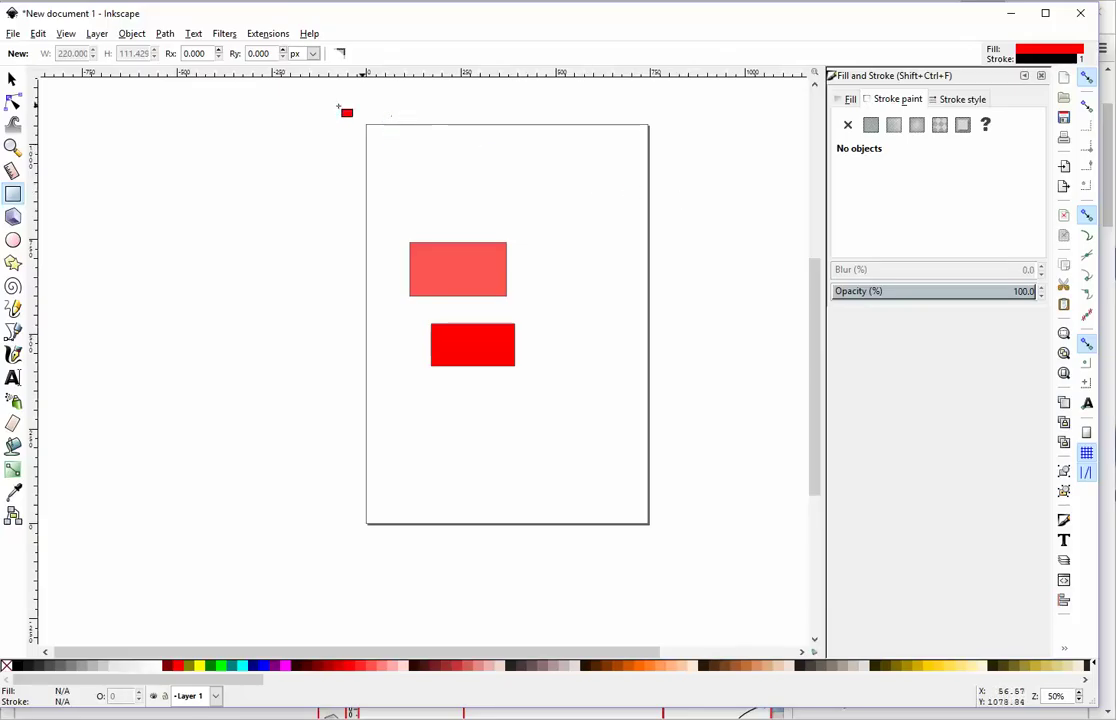
Step: Check the Inkscape_1.pdf Left Side Menu slide in Chrome, then return to the Inkscape drawing
click(352, 712)
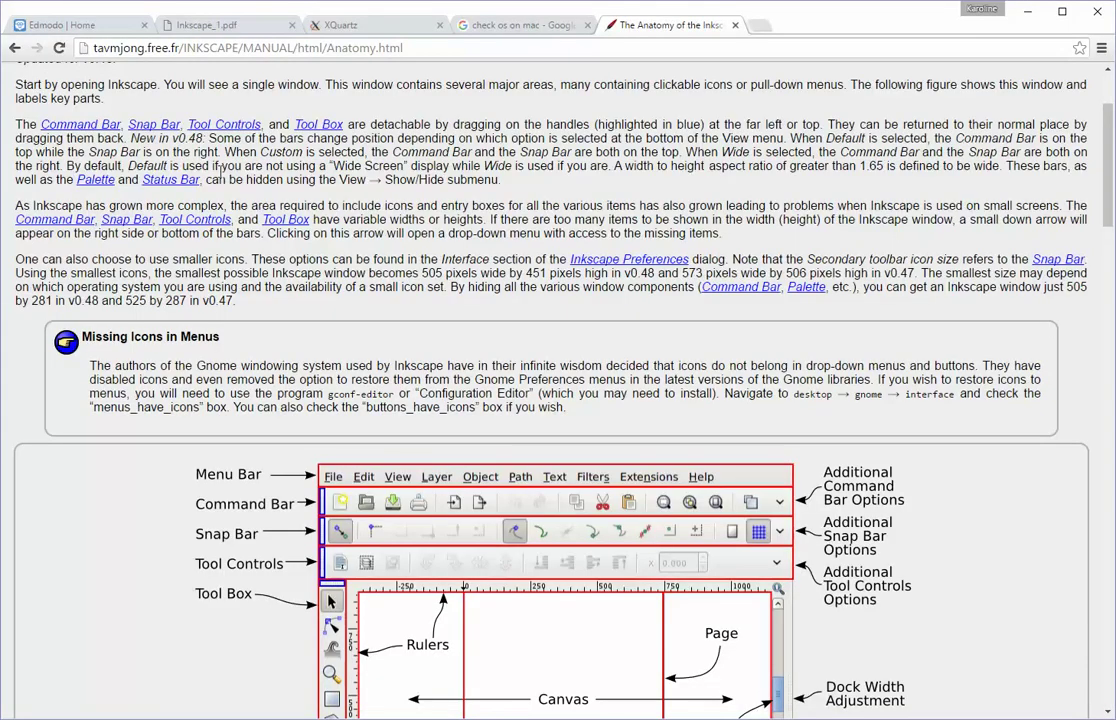
click(192, 27)
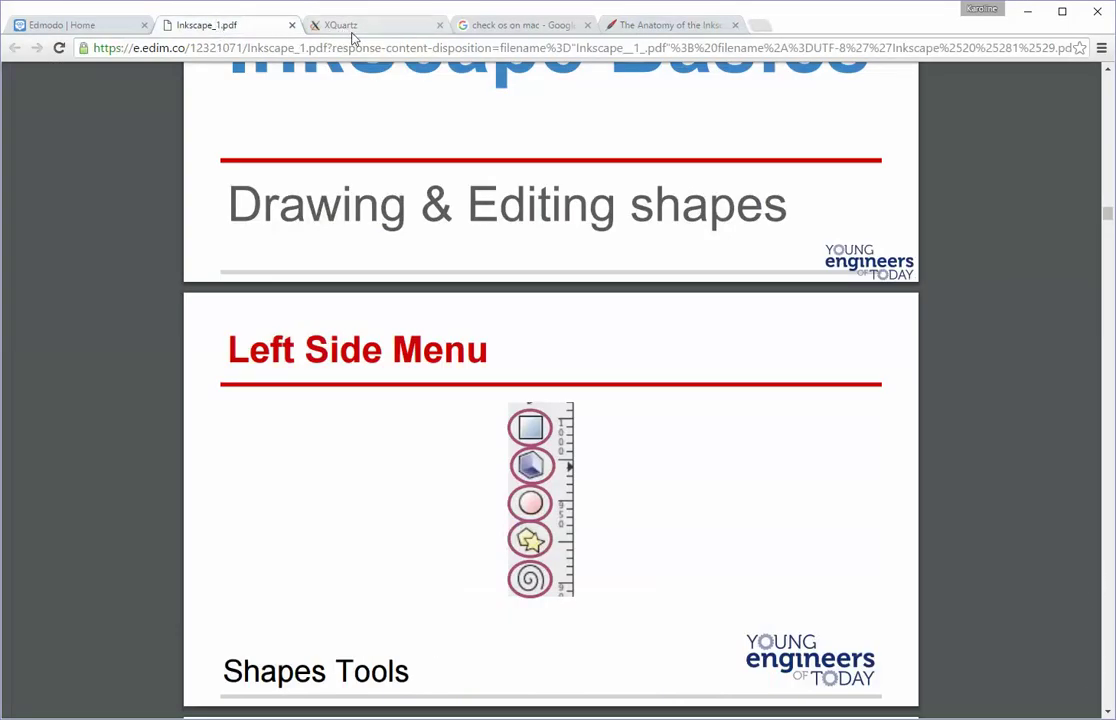
scroll(378, 297, down, 1)
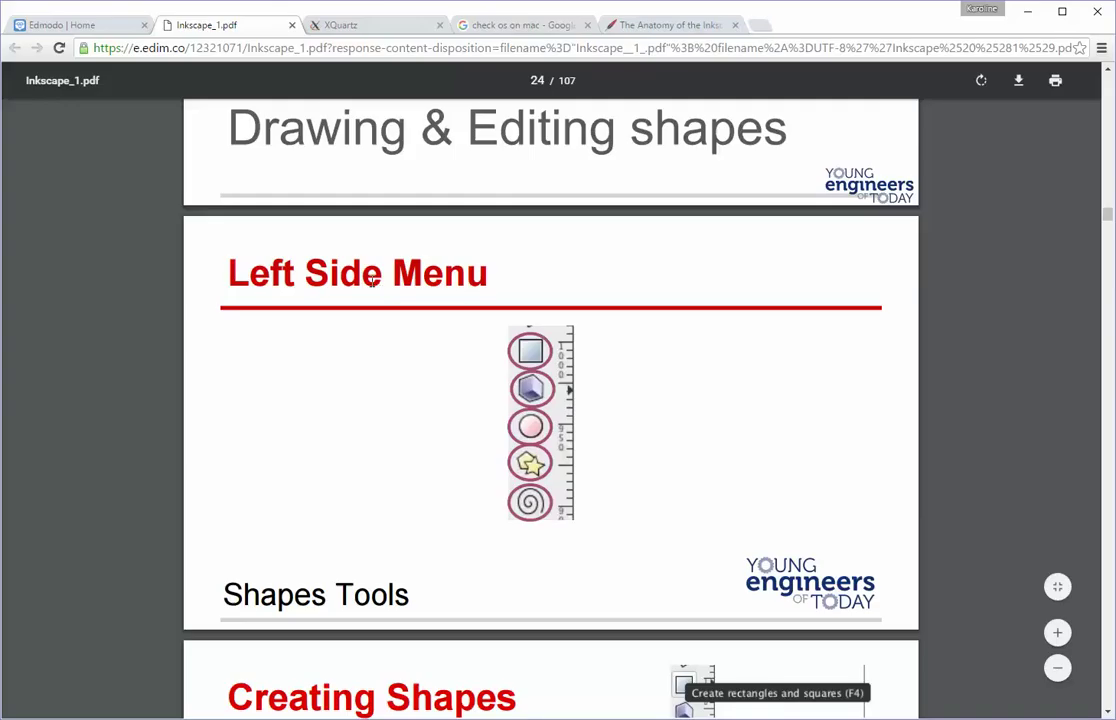
scroll(422, 295, down, 2)
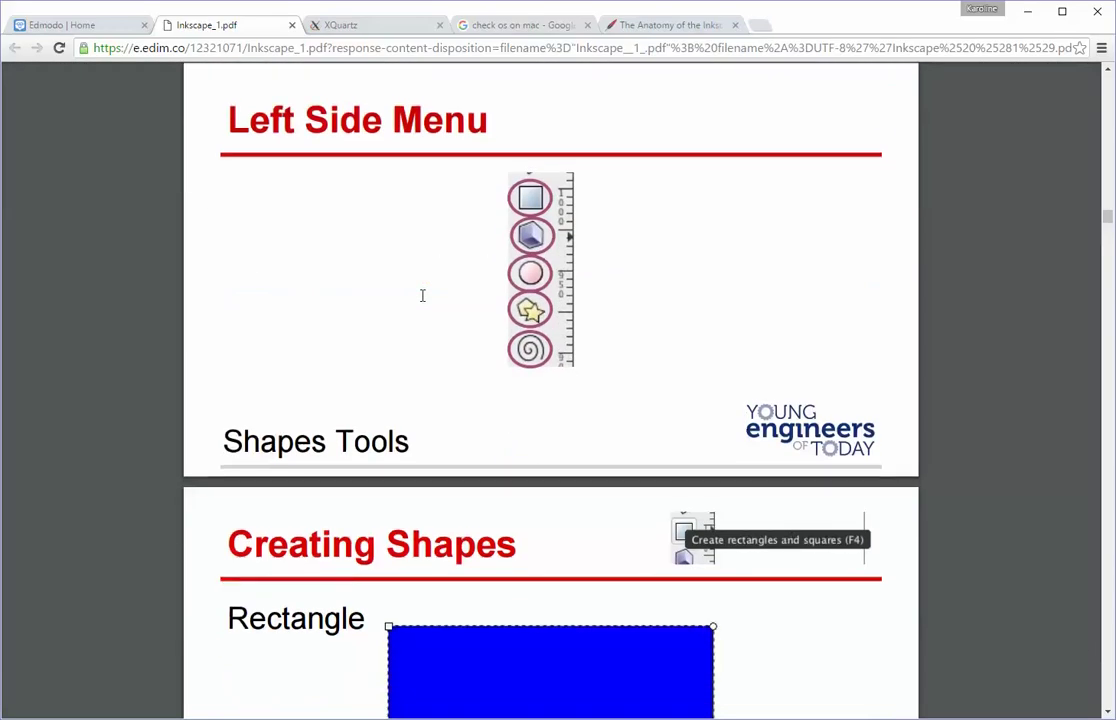
key(alt+Tab)
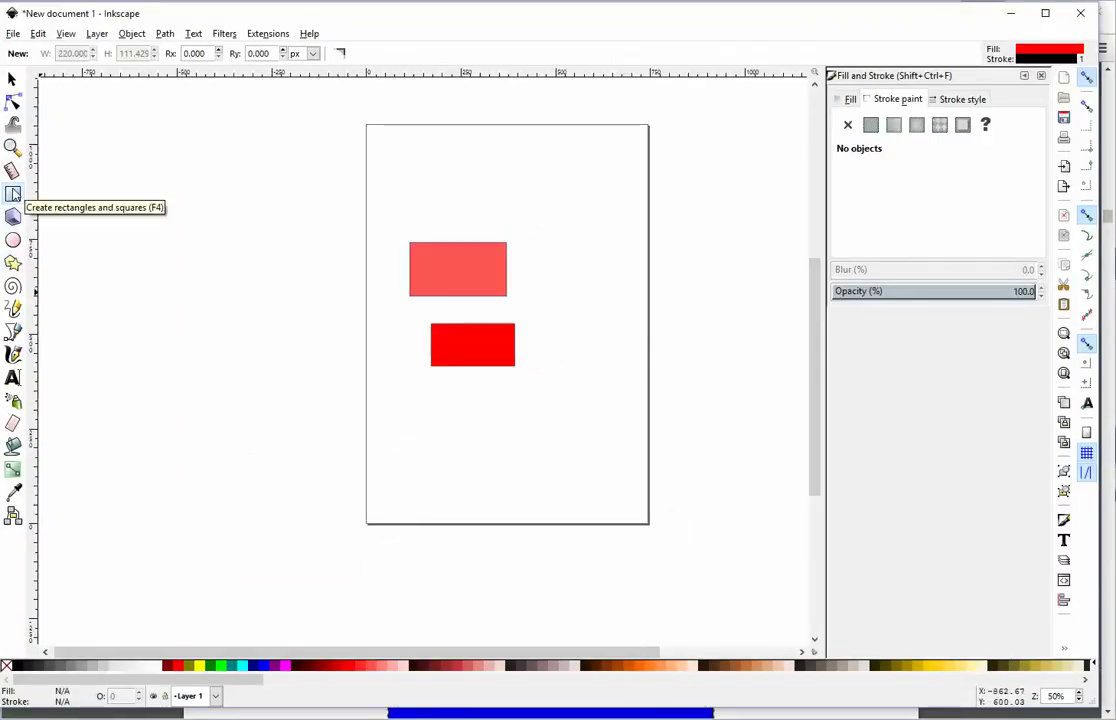
Step: Switch to the Select (arrow) tool in the toolbox
click(13, 80)
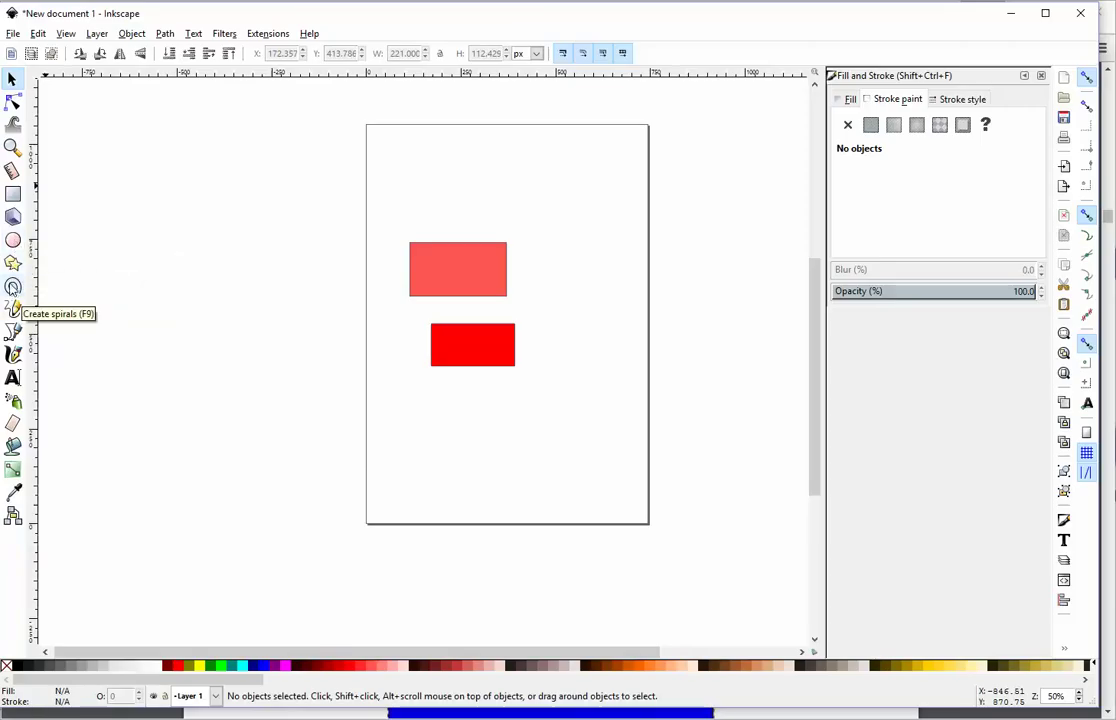
Step: Read the Creating Shapes rectangle slides on page 25 in Chrome, then return to Inkscape
key(alt+Tab)
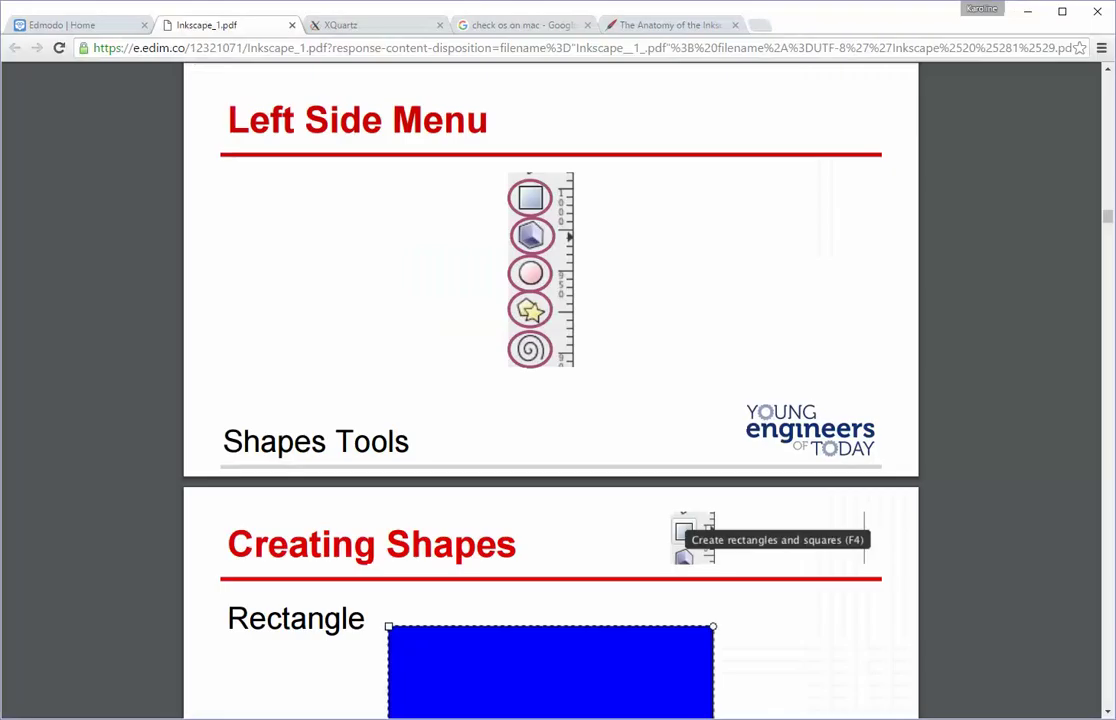
scroll(310, 365, down, 3)
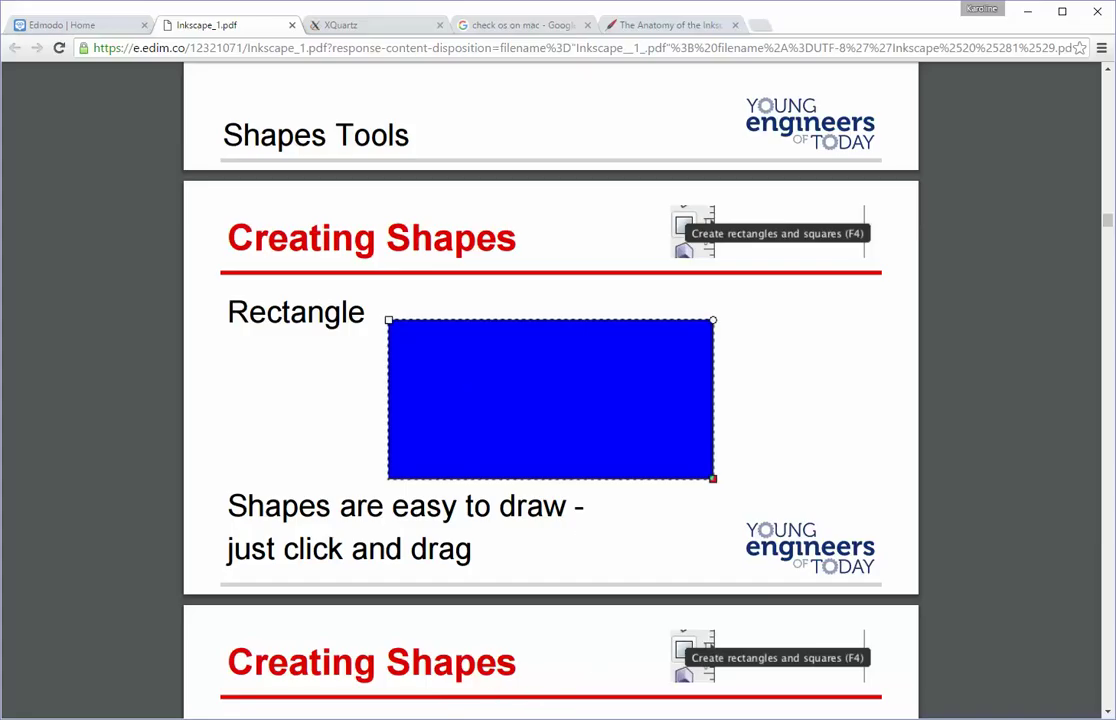
mouse_move(500, 718)
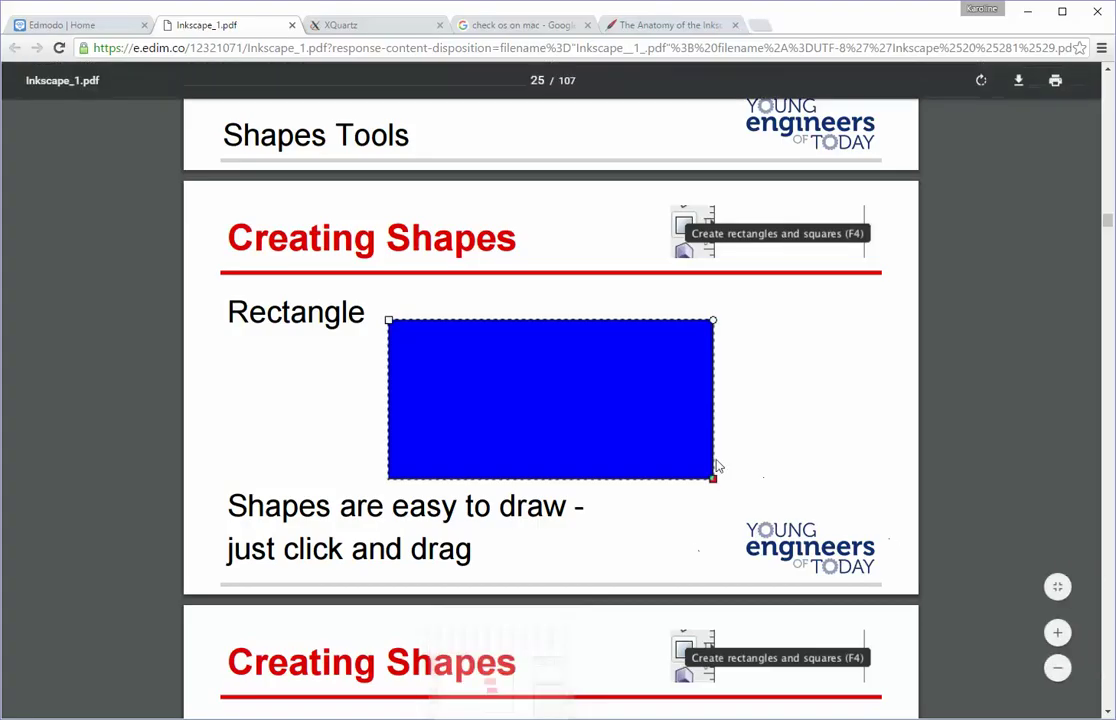
scroll(800, 441, down, 2)
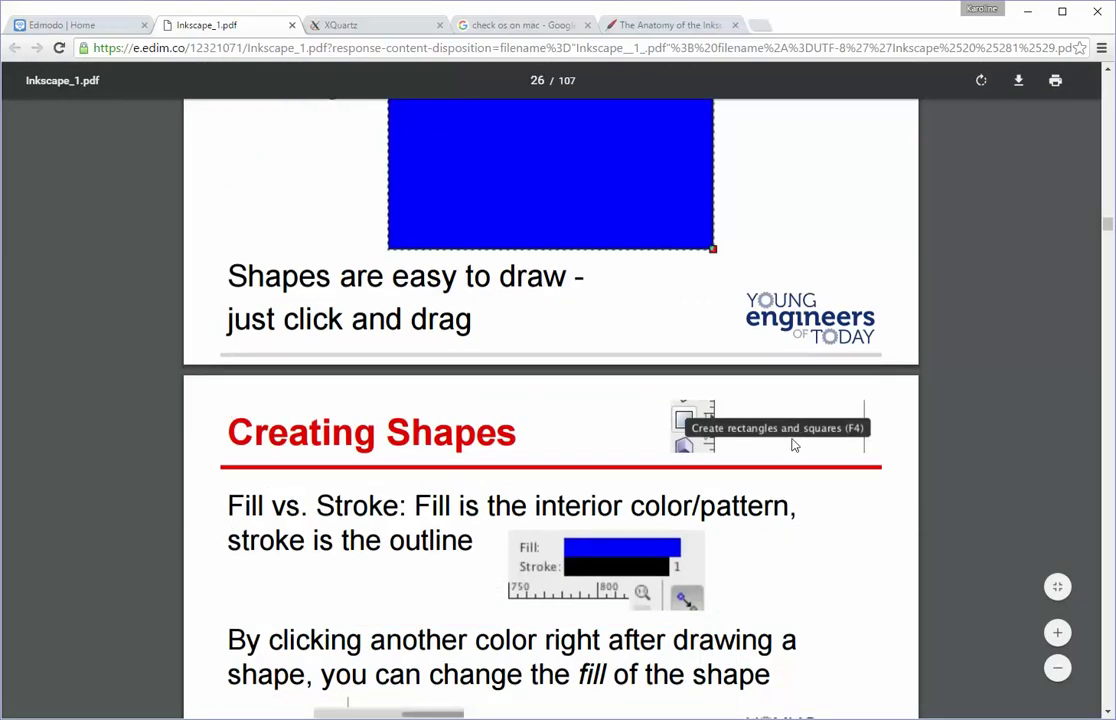
scroll(790, 447, up, 1)
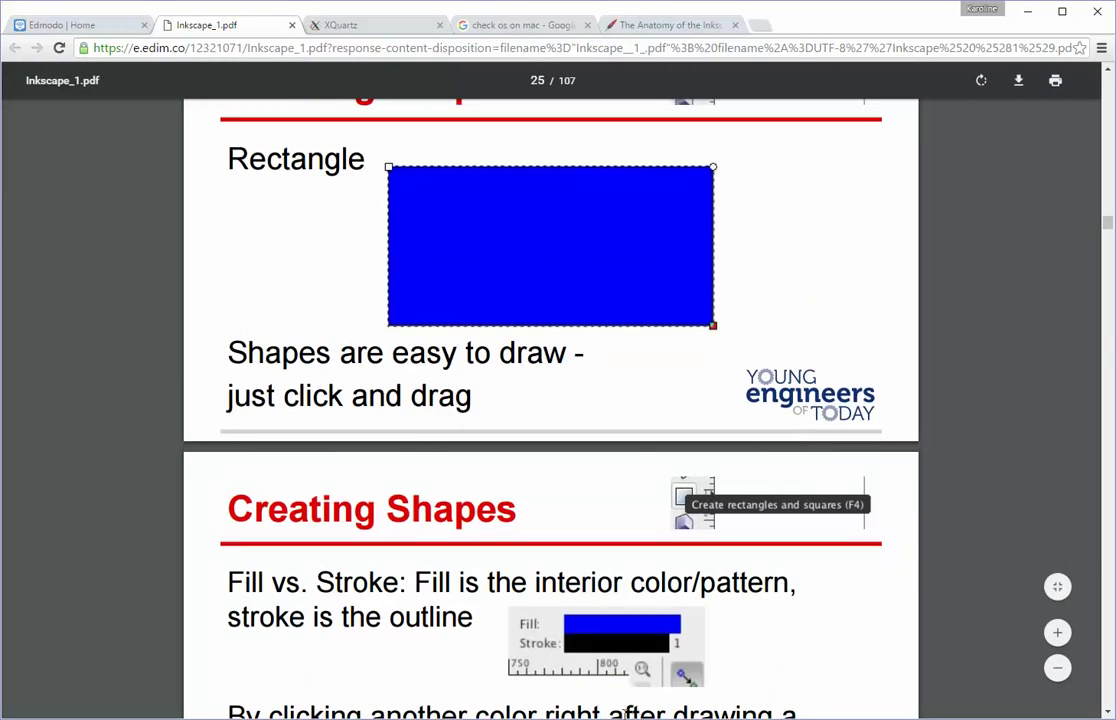
key(alt+Tab)
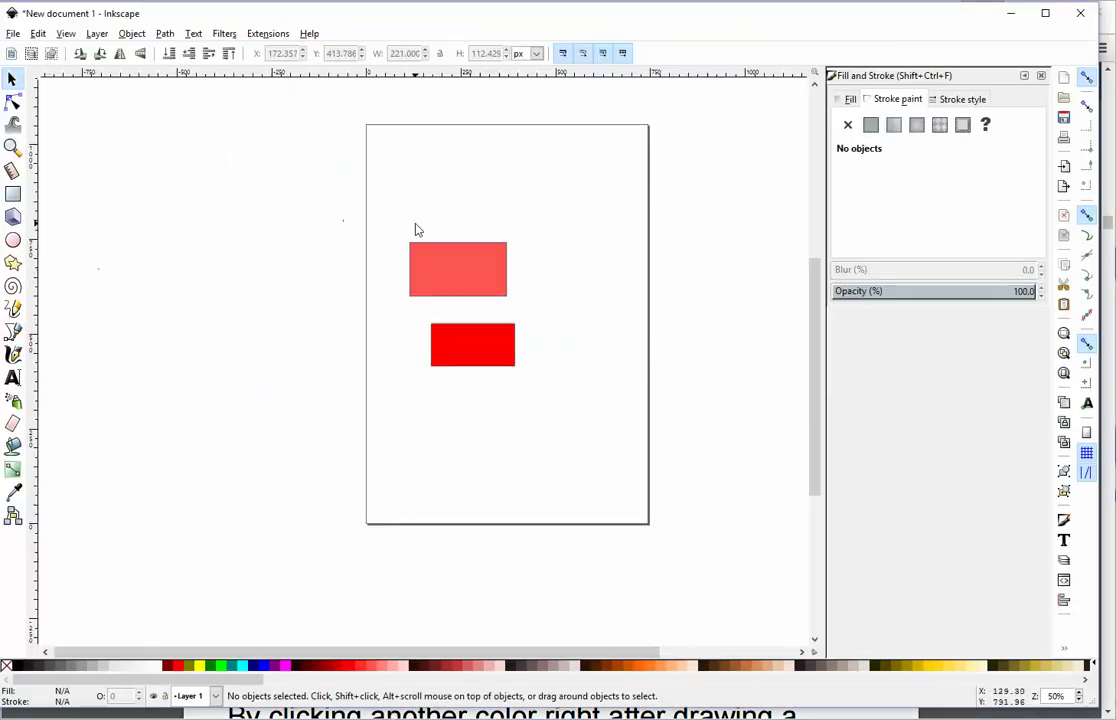
Step: Draw a small third rectangle near the page top and give it a solid red ff0000ff fill
click(13, 195)
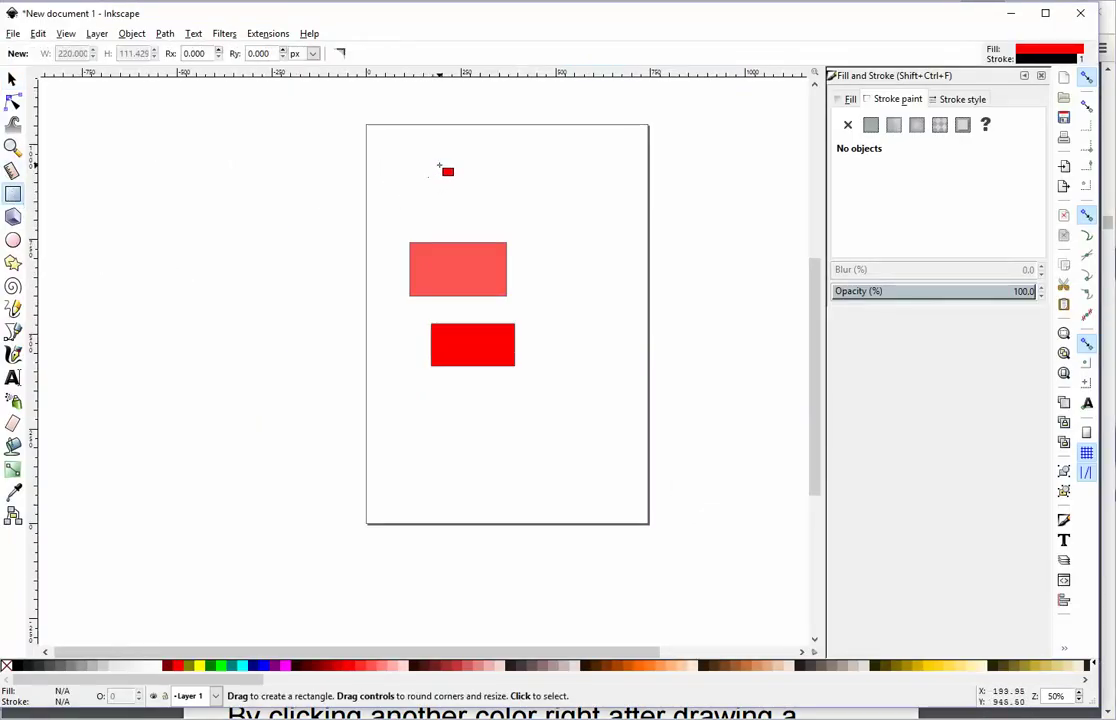
drag(441, 158, 519, 207)
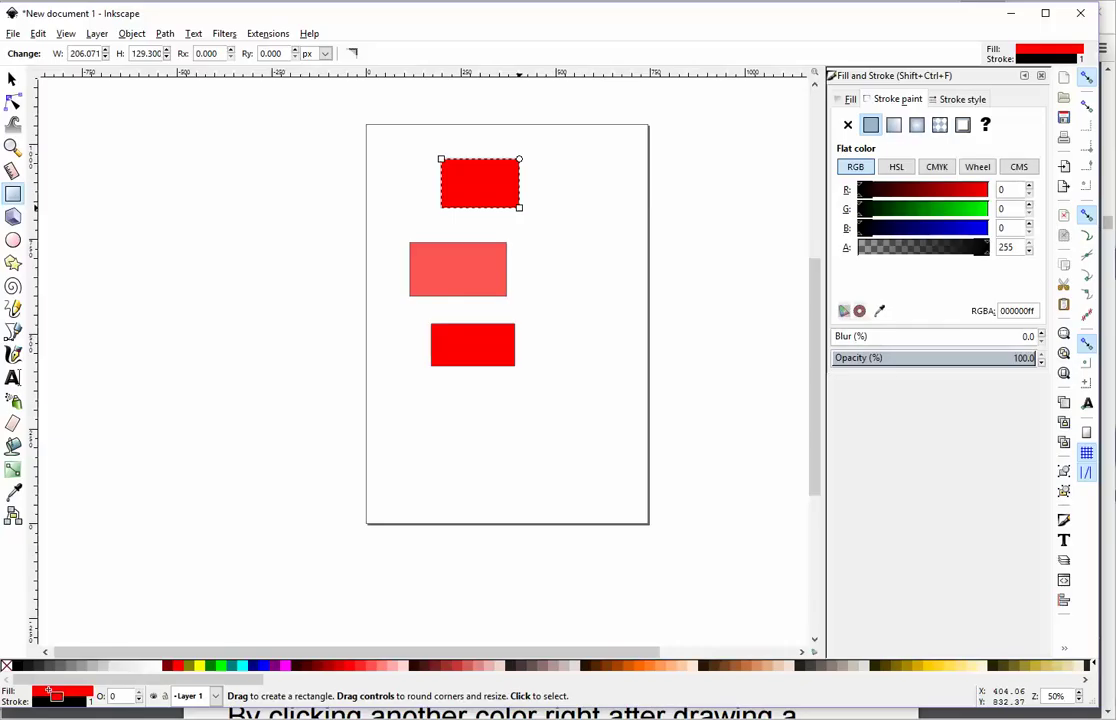
mouse_move(48, 690)
mouse_down()
mouse_move(46, 603)
mouse_move(524, 174)
mouse_move(490, 154)
mouse_move(468, 212)
mouse_move(498, 154)
mouse_move(455, 210)
mouse_move(522, 210)
mouse_move(522, 148)
mouse_move(504, 167)
mouse_move(516, 207)
mouse_move(528, 174)
mouse_move(261, 626)
mouse_move(15, 662)
mouse_move(866, 667)
mouse_move(886, 212)
mouse_move(712, 129)
mouse_move(683, 343)
mouse_move(863, 139)
mouse_move(843, 95)
mouse_move(402, 294)
mouse_move(517, 253)
mouse_move(620, 637)
mouse_move(286, 666)
mouse_move(290, 695)
mouse_move(88, 692)
mouse_up()
Step: Redraw the top red rectangle larger, discarding the extra rectangle drawn near the page bottom
click(88, 692)
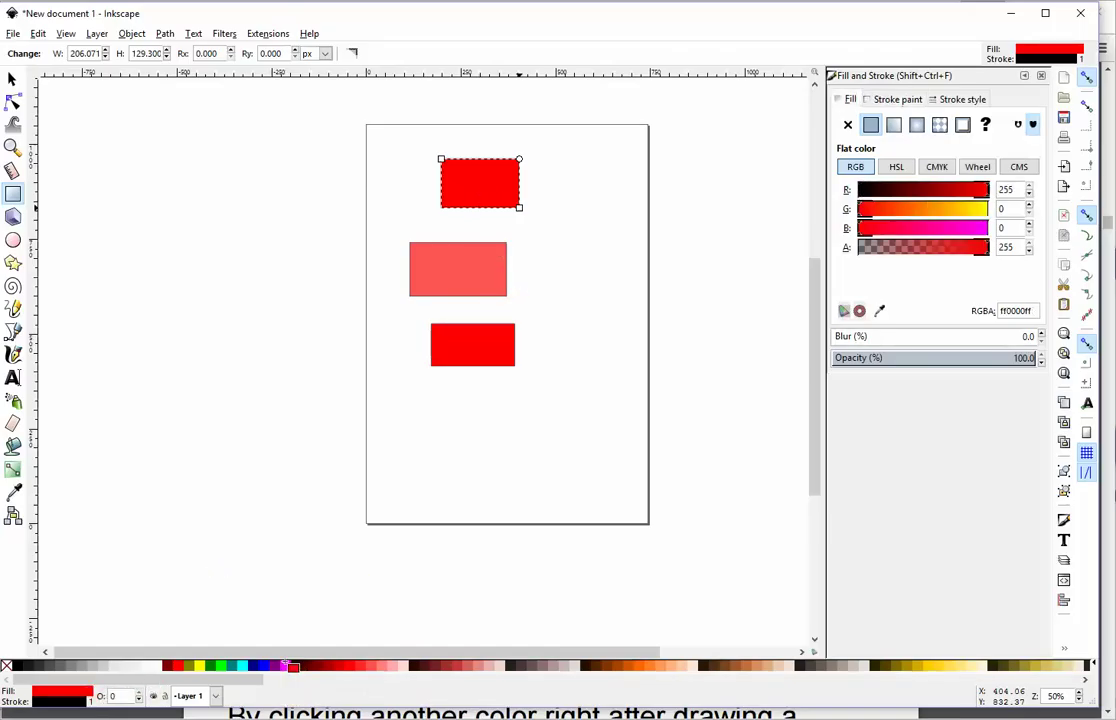
drag(457, 435, 528, 476)
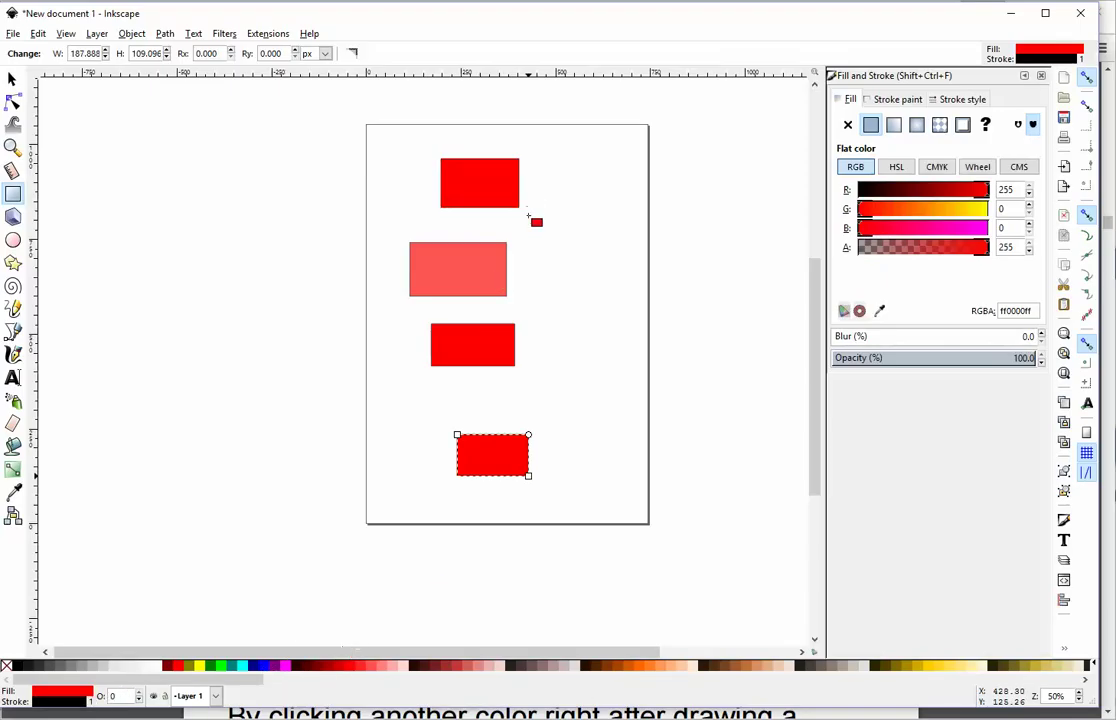
key(Delete)
key(ctrl+z)
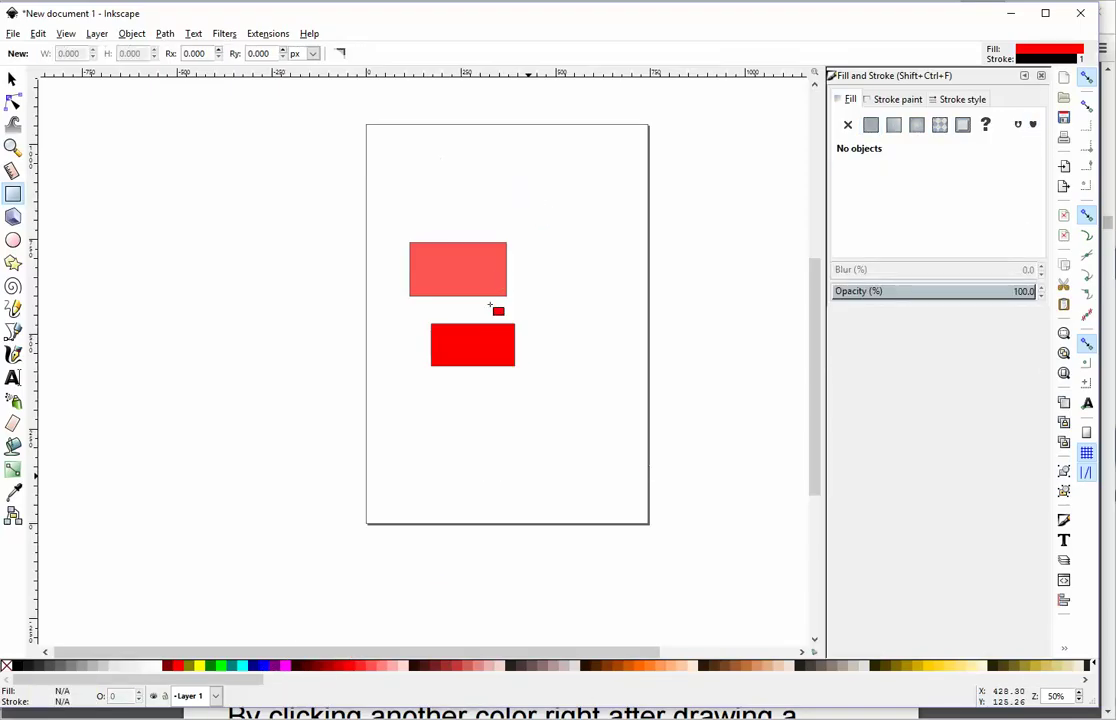
drag(461, 156, 576, 211)
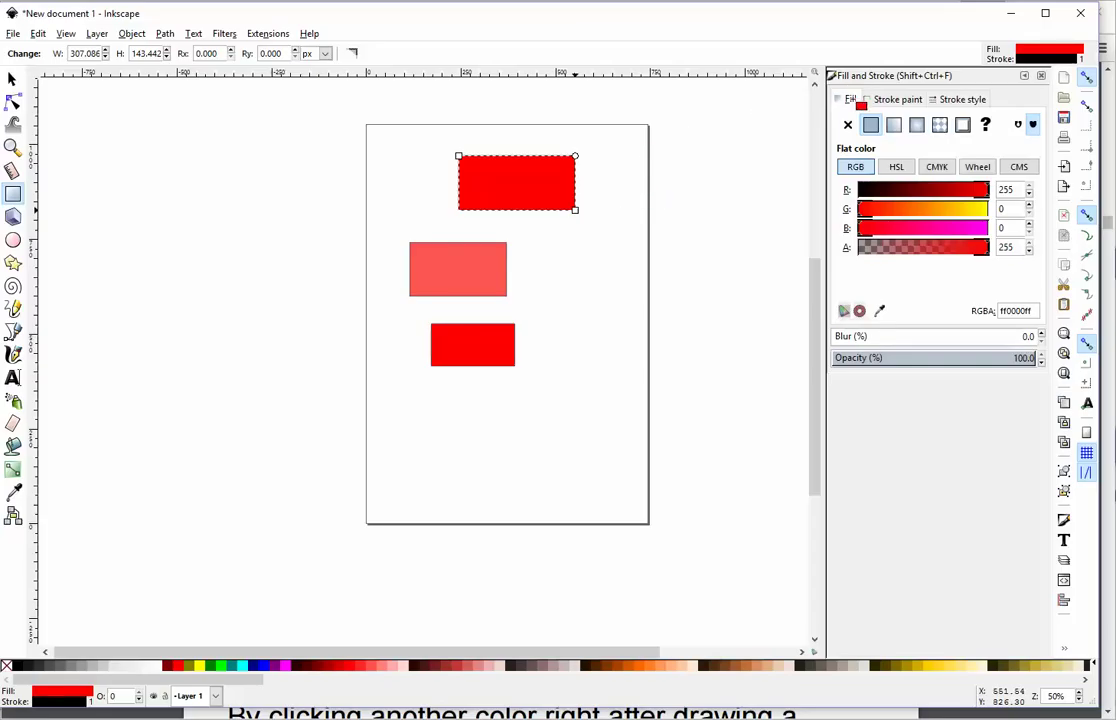
Step: Drag items across the canvas, then open and dismiss the canvas context menu
mouse_move(870, 76)
mouse_down()
mouse_move(760, 70)
mouse_move(940, 82)
mouse_up()
mouse_move(940, 82)
mouse_down()
mouse_move(815, 72)
mouse_move(715, 100)
mouse_move(852, 187)
mouse_move(1016, 72)
mouse_move(926, 70)
mouse_move(832, 167)
mouse_move(1056, 182)
mouse_move(832, 76)
mouse_move(840, 178)
mouse_move(1010, 161)
mouse_move(1033, 131)
mouse_move(1026, 120)
mouse_move(877, 95)
mouse_move(840, 170)
mouse_move(898, 115)
mouse_move(775, 71)
mouse_move(756, 160)
mouse_move(1050, 148)
mouse_move(726, 60)
mouse_move(946, 281)
mouse_move(1040, 262)
mouse_move(122, 22)
mouse_move(60, 30)
mouse_move(92, 44)
mouse_move(12, 72)
mouse_move(639, 207)
mouse_up()
drag(639, 207, 733, 265)
right_click(733, 265)
click(695, 232)
Step: Look through the Edit and View menus, then bring the Chrome PDF slides to the front
click(40, 33)
key(Escape)
click(66, 34)
mouse_move(164, 158)
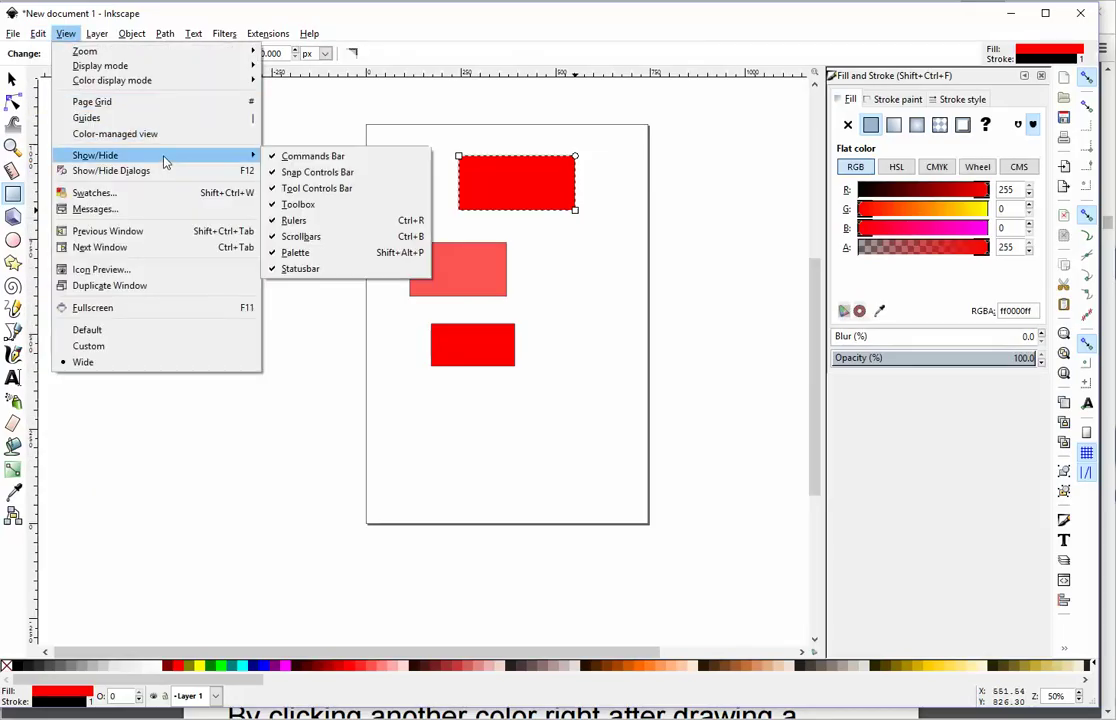
key(alt+Tab)
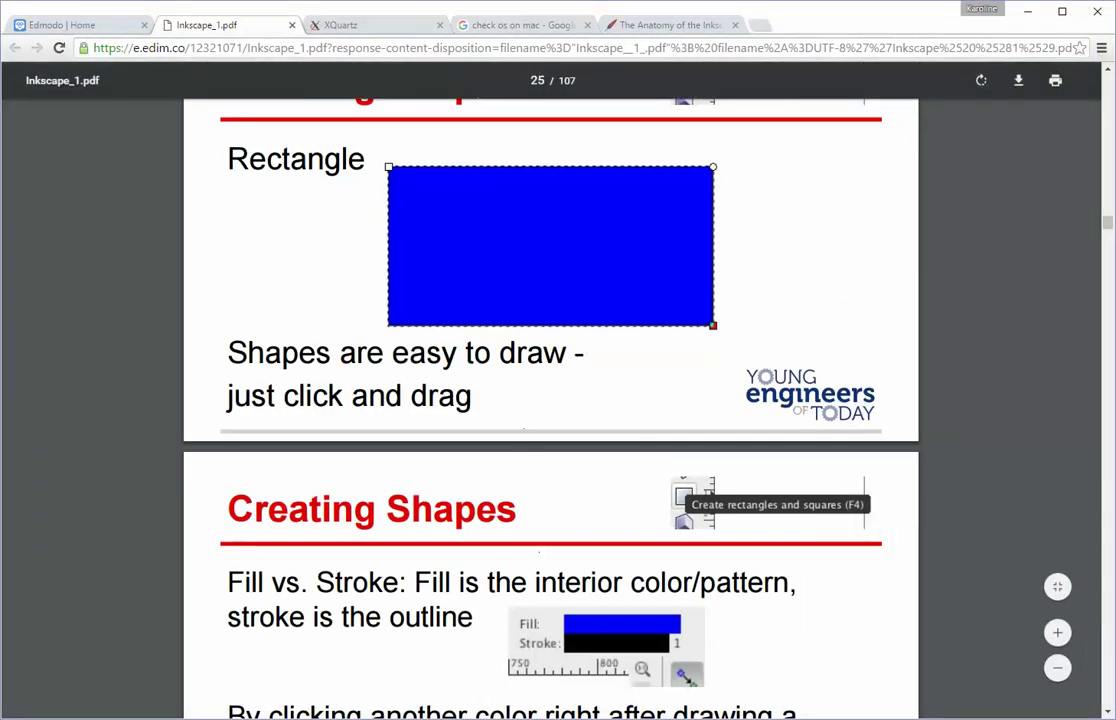
key(alt+Tab)
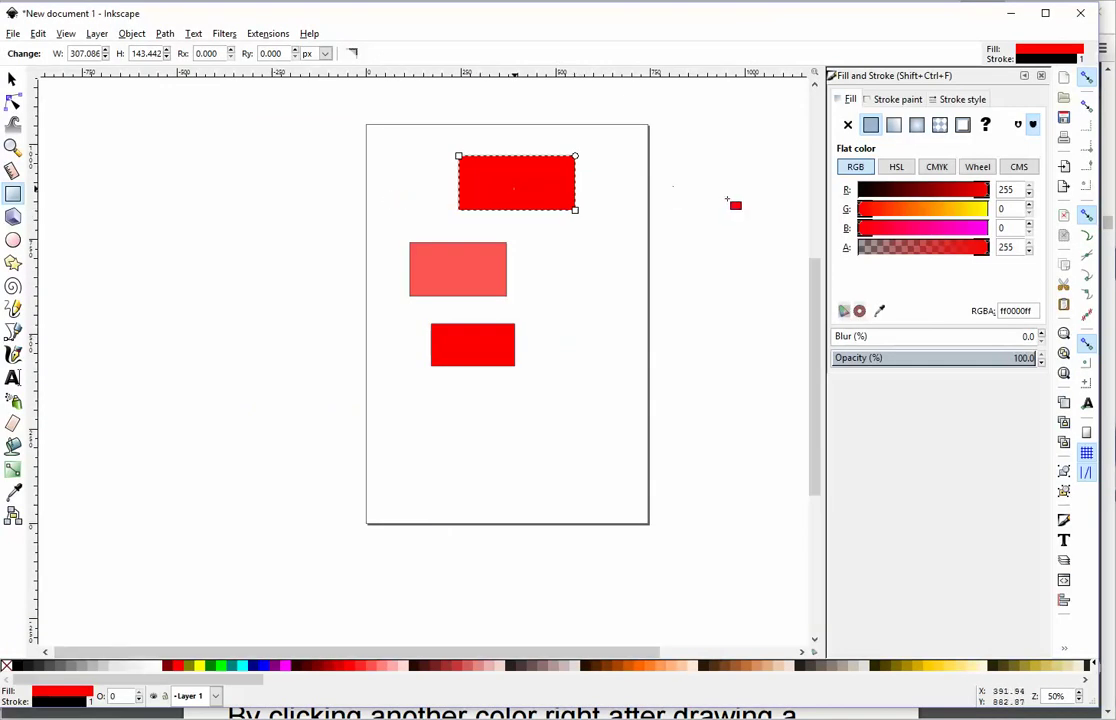
mouse_move(870, 188)
mouse_down()
mouse_move(889, 107)
mouse_move(979, 117)
mouse_move(980, 84)
mouse_move(870, 94)
mouse_move(339, 585)
mouse_move(430, 712)
mouse_up()
Step: Scroll the slides down to the Fill vs. Stroke slide and bring the Inkscape drawing back
key(alt+Tab)
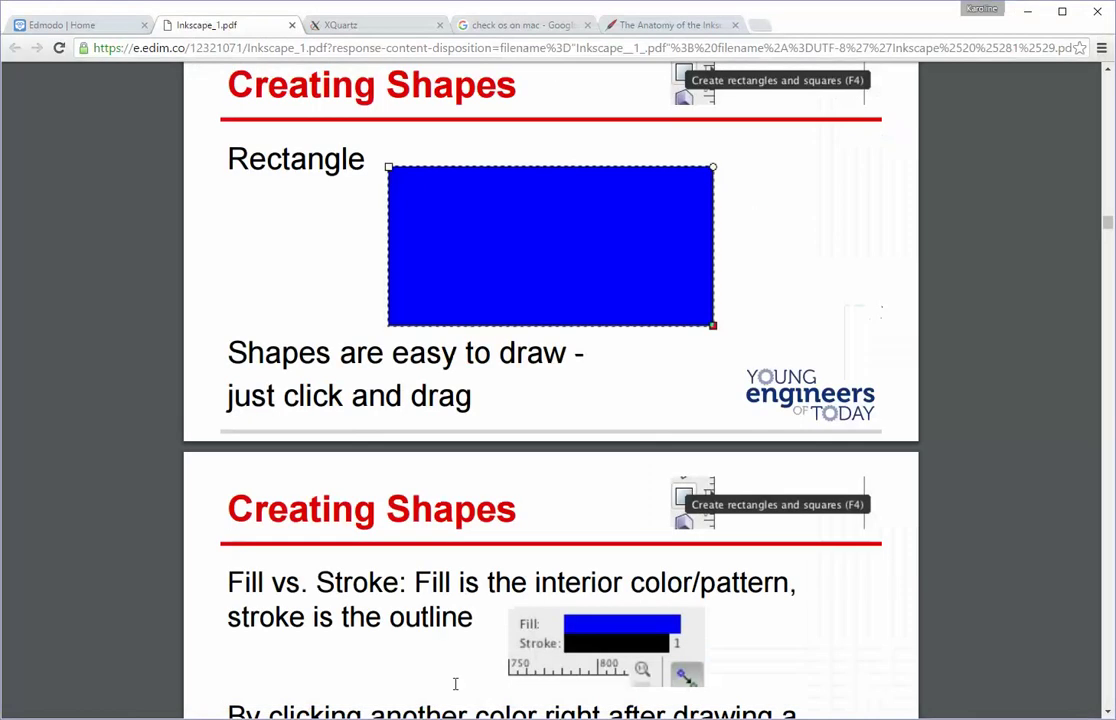
scroll(370, 434, down, 2)
scroll(376, 436, down, 1)
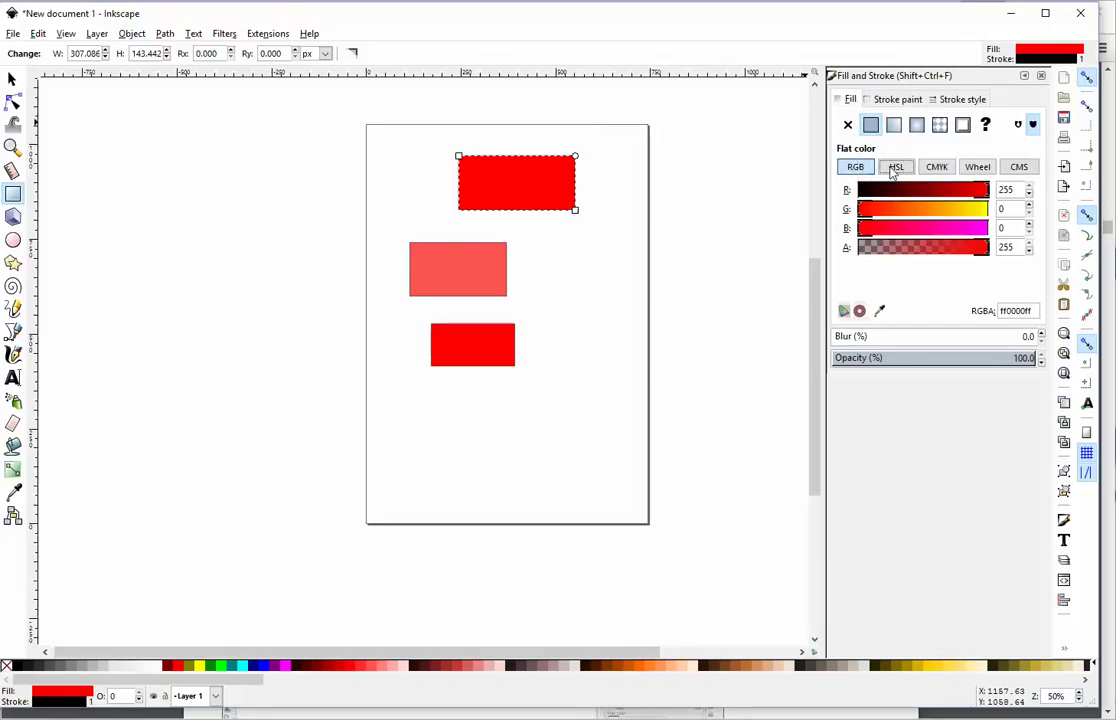
Step: Set the top rectangle's fill to translucent mauve RGBA ab5f79a9, with alpha settled at 169
drag(911, 190, 945, 190)
click(946, 209)
click(943, 228)
click(925, 247)
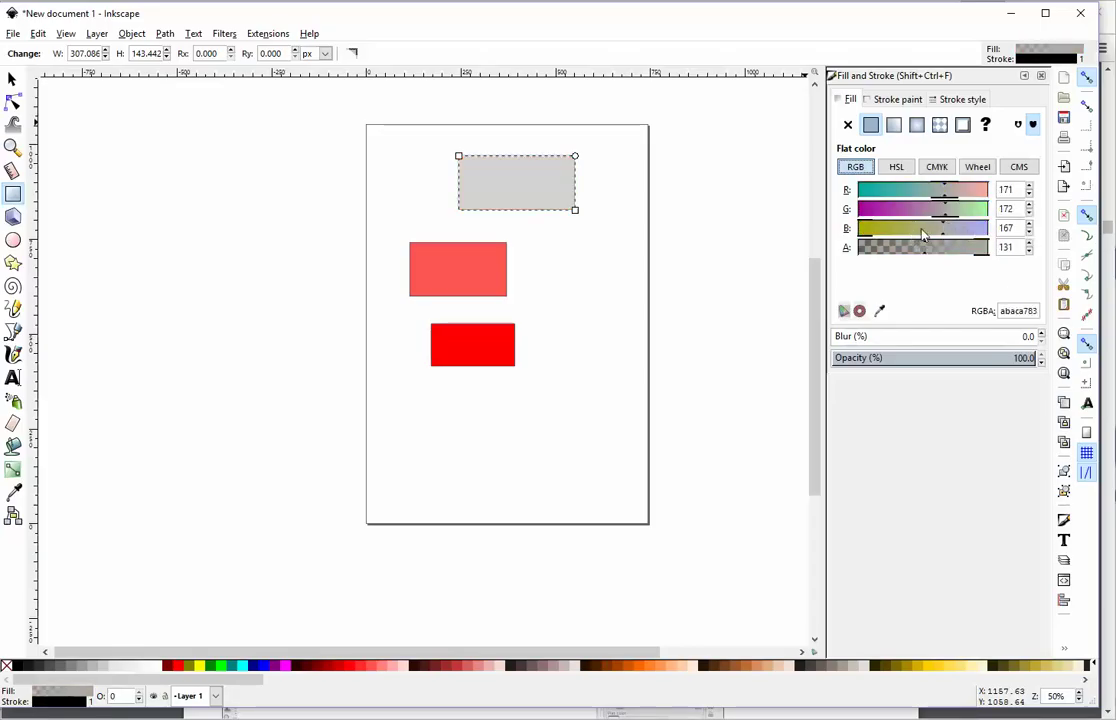
click(906, 209)
click(920, 228)
click(956, 247)
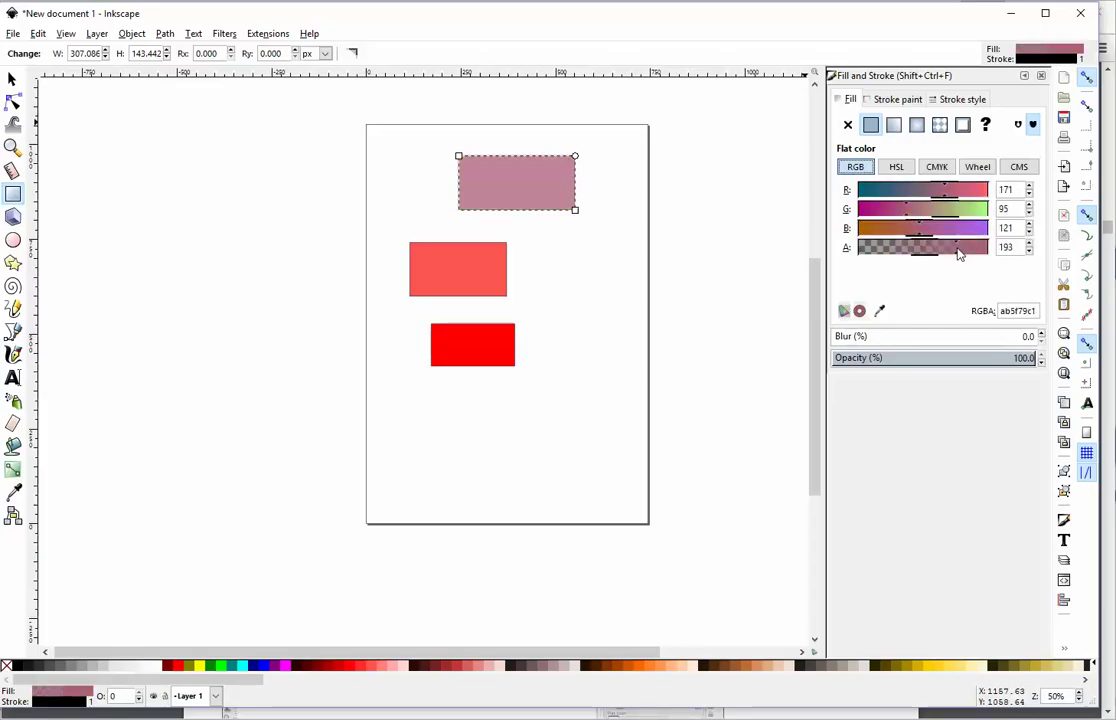
click(972, 250)
click(921, 247)
click(944, 247)
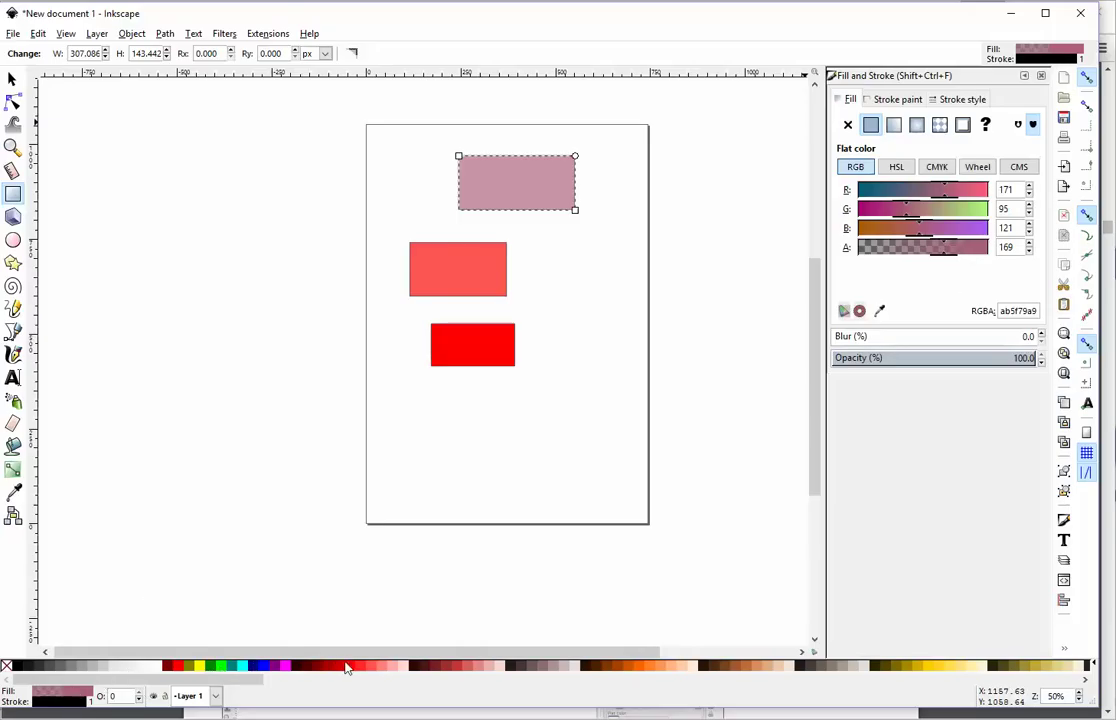
click(898, 101)
click(848, 100)
Step: Try several outline colours on the rectangle, e.g. RGB 145/110/164, then 75/20, then 161/142
click(891, 101)
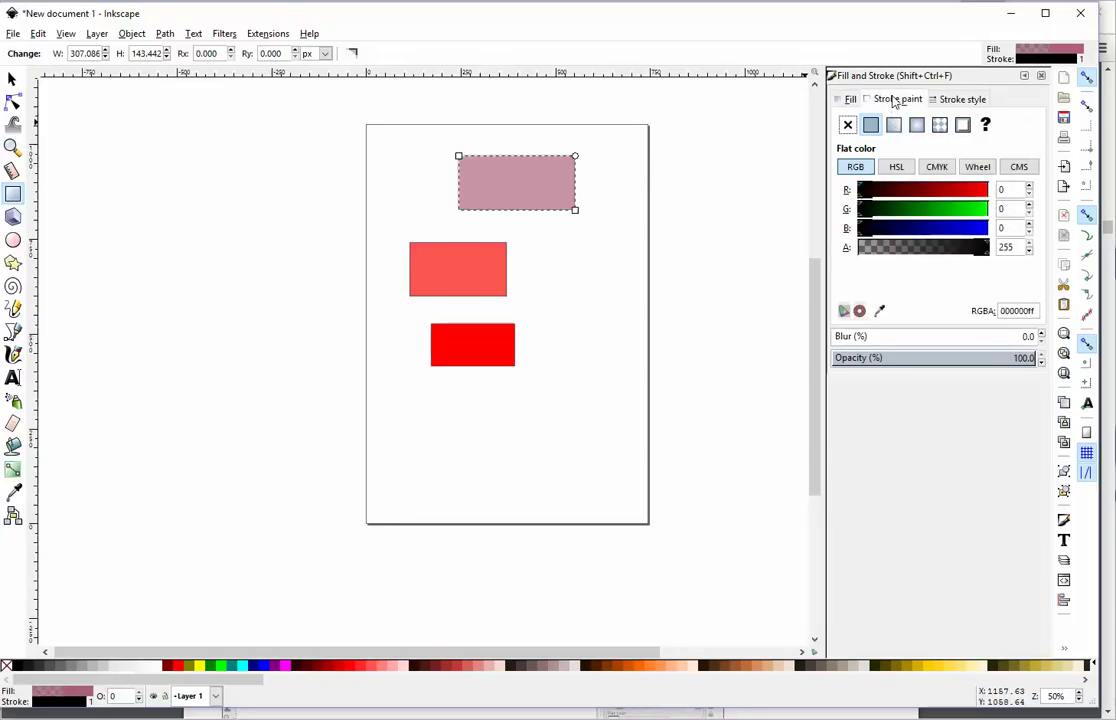
click(932, 190)
click(914, 208)
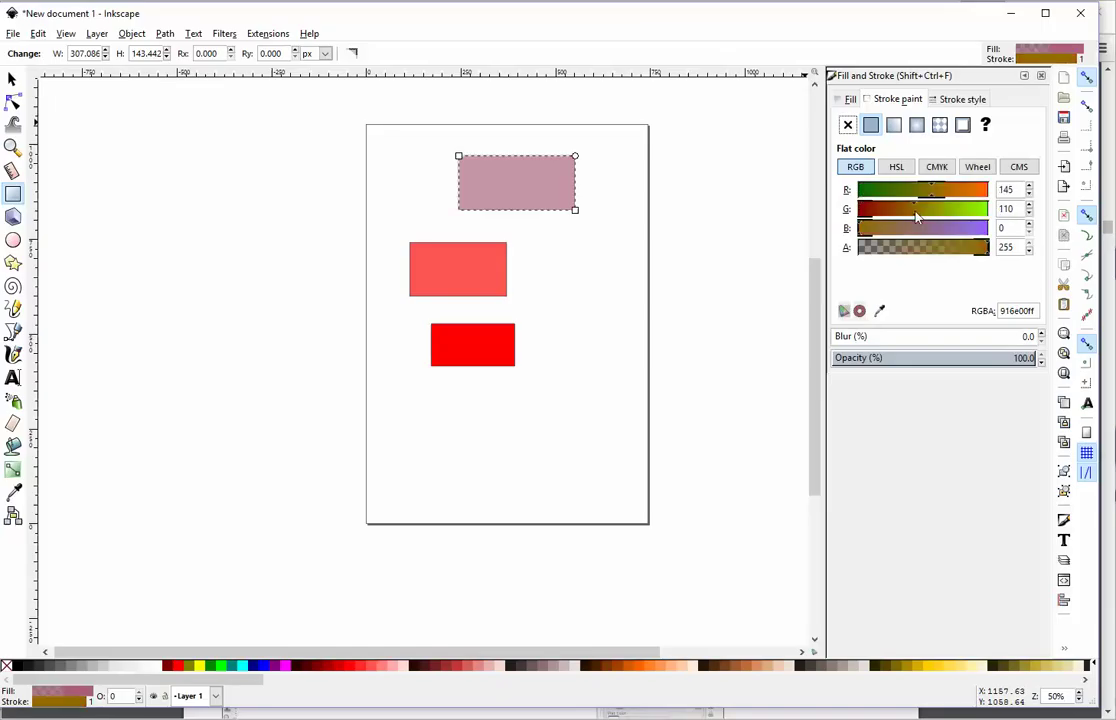
click(942, 228)
click(896, 190)
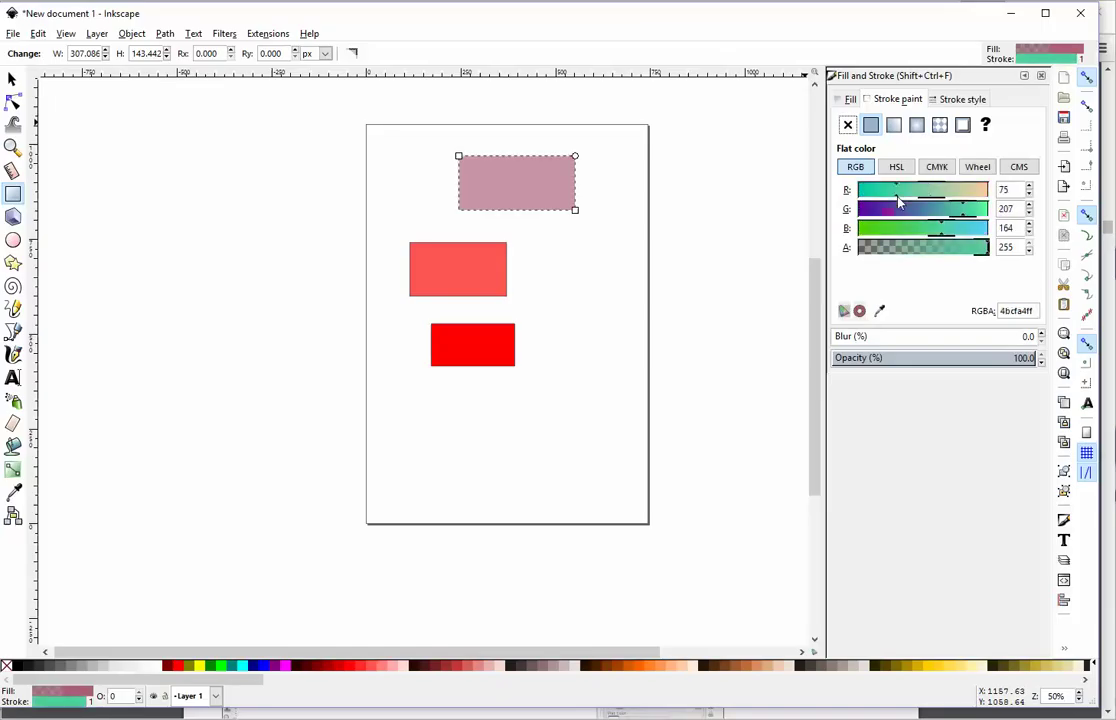
click(876, 209)
click(867, 209)
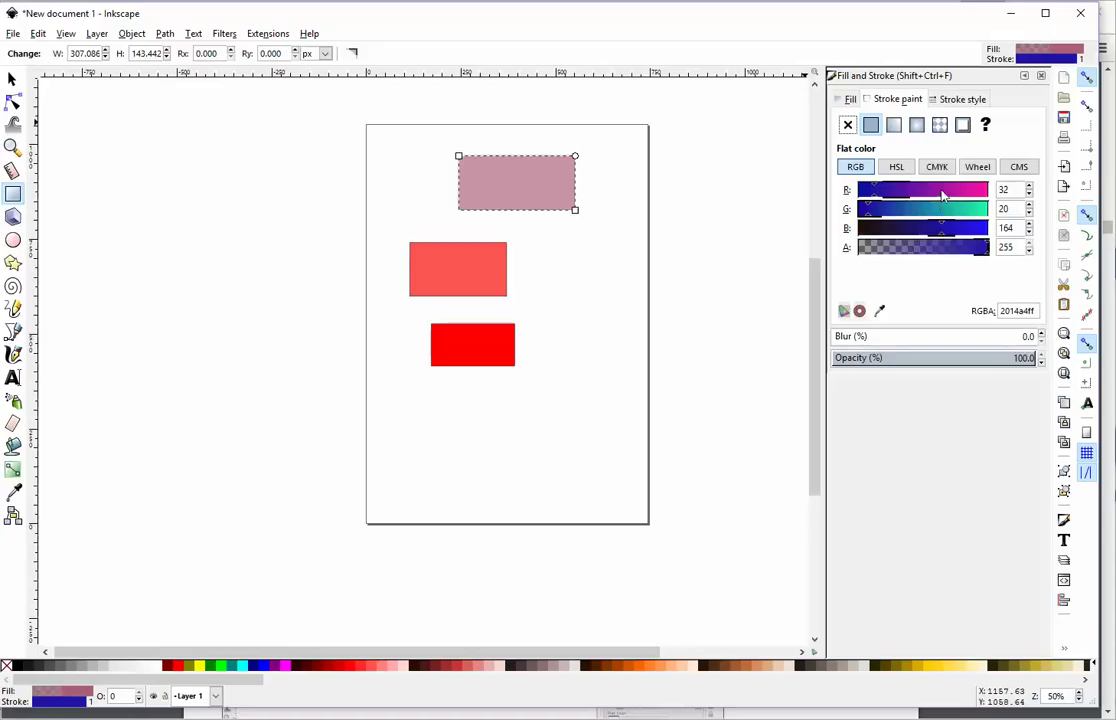
click(942, 190)
click(966, 209)
click(930, 209)
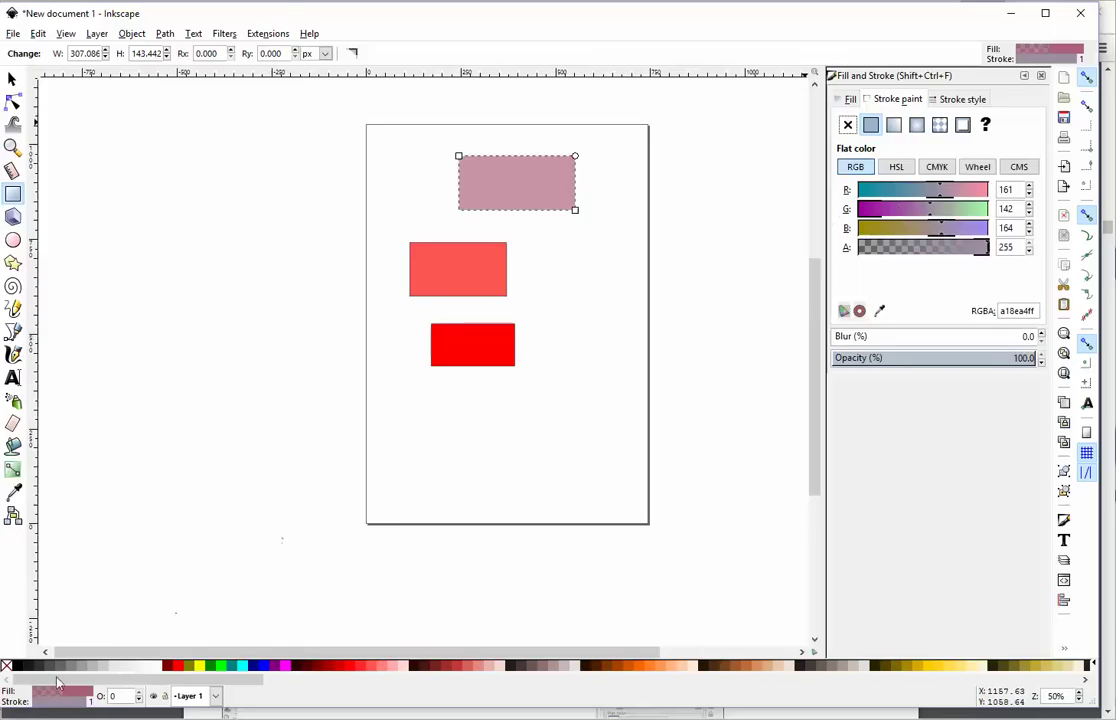
Step: Reselect the rectangle and push its outline through yellow to pure red, then deselect it
click(590, 312)
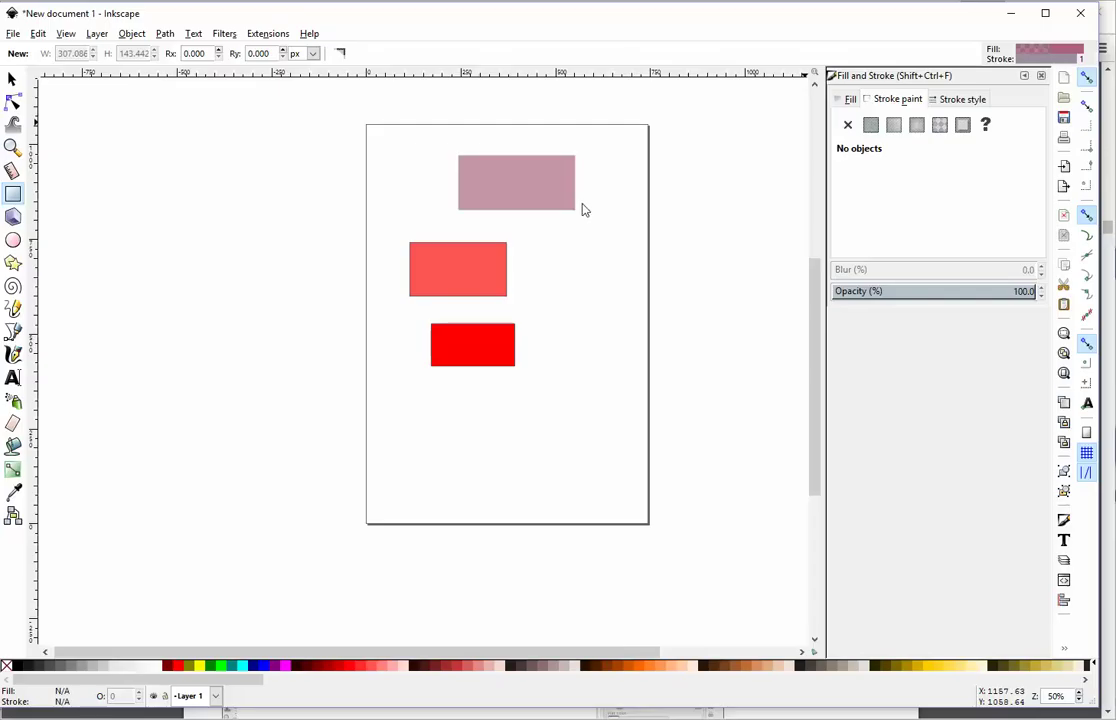
click(554, 193)
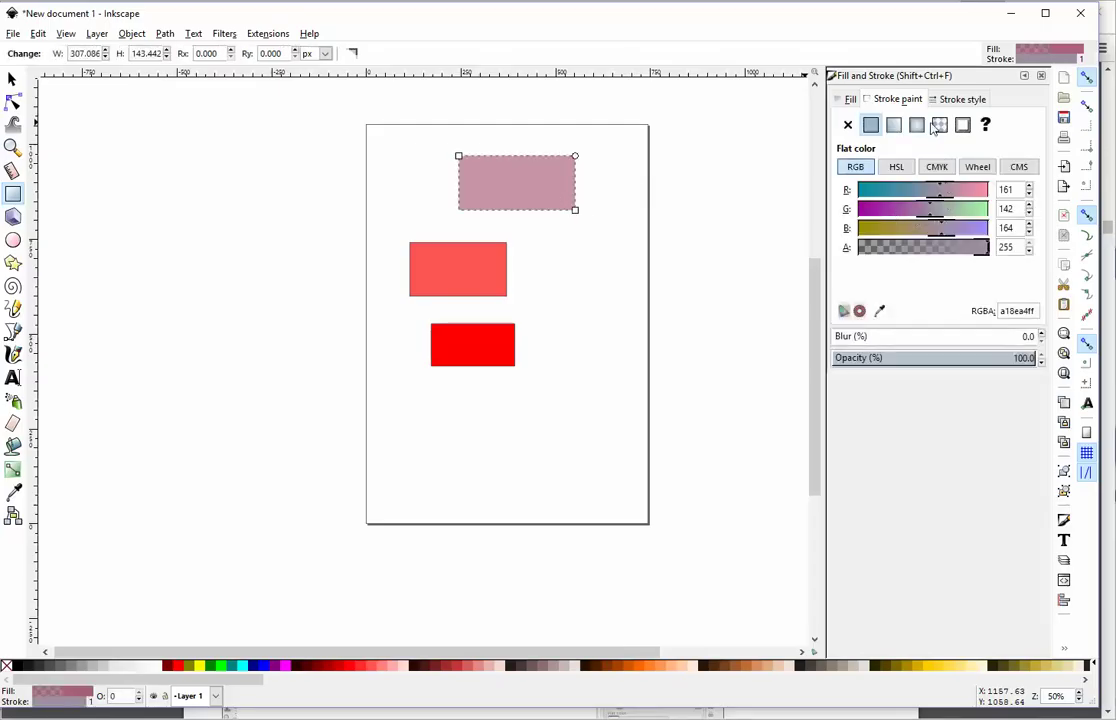
click(985, 228)
mouse_move(940, 195)
mouse_down()
mouse_move(1004, 192)
mouse_move(991, 216)
mouse_up()
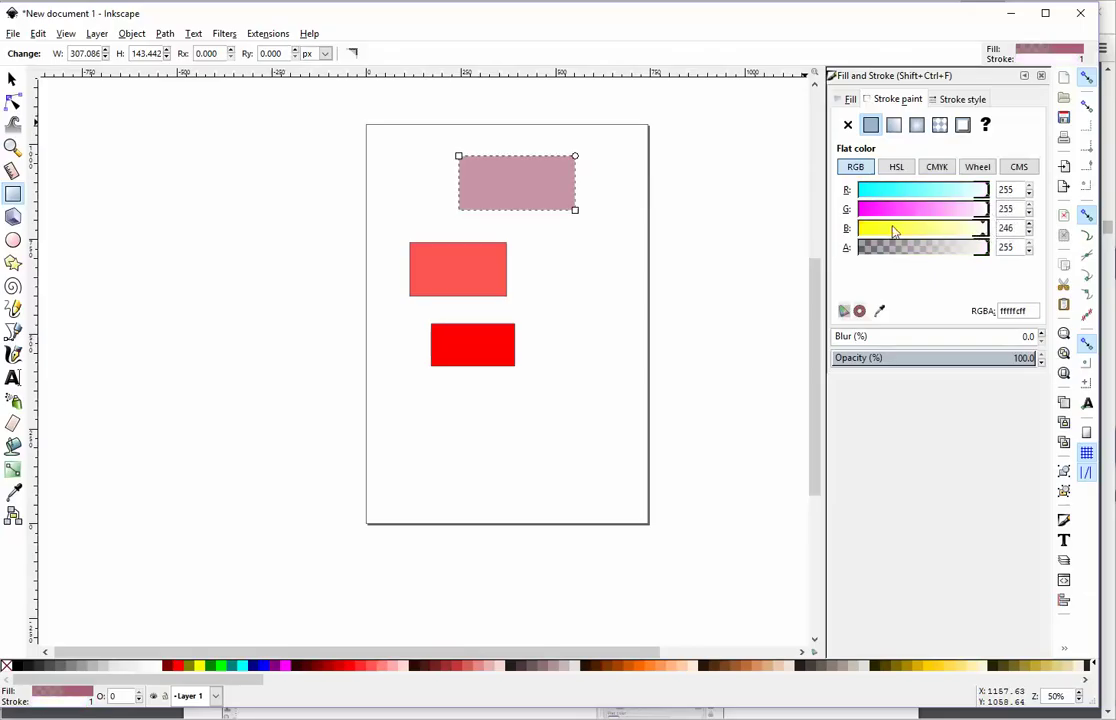
drag(866, 228, 856, 228)
mouse_move(987, 218)
mouse_down()
mouse_move(856, 209)
mouse_move(745, 172)
mouse_up()
click(603, 257)
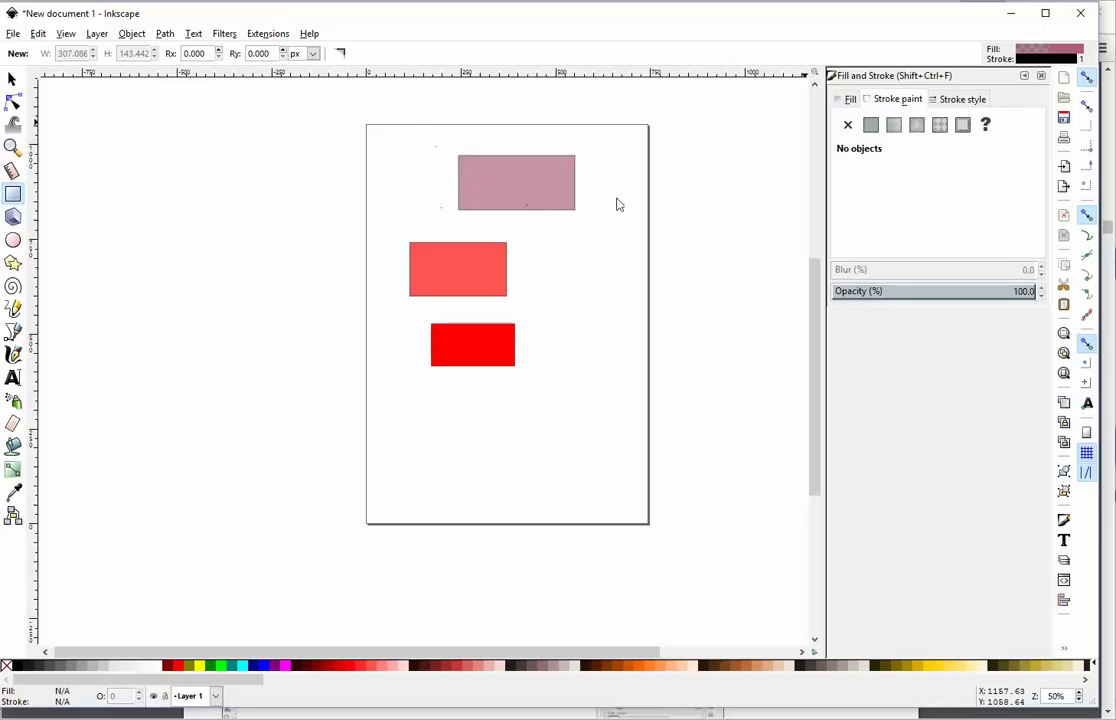
click(955, 99)
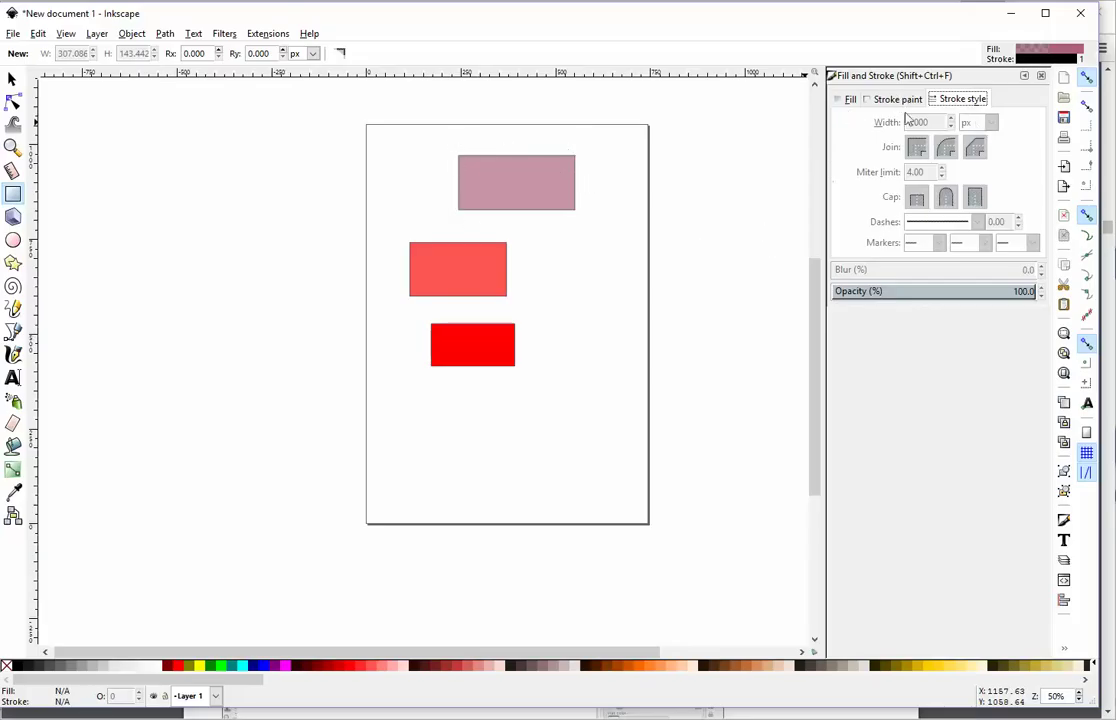
Step: Raise the mauve rectangle's outline width from 1.000 px to 2.600 px
click(530, 189)
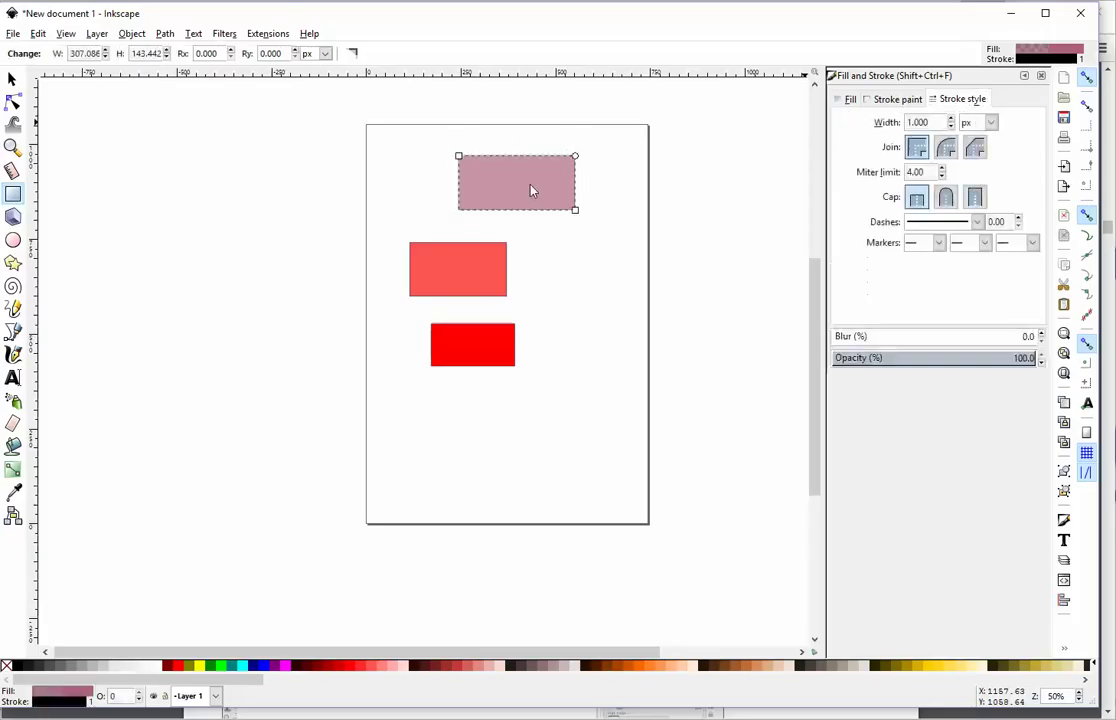
click(951, 118)
click(951, 118)
click(951, 118)
click(951, 118)
click(951, 118)
click(951, 118)
double_click(951, 118)
double_click(951, 118)
double_click(951, 118)
double_click(951, 118)
click(951, 118)
click(951, 118)
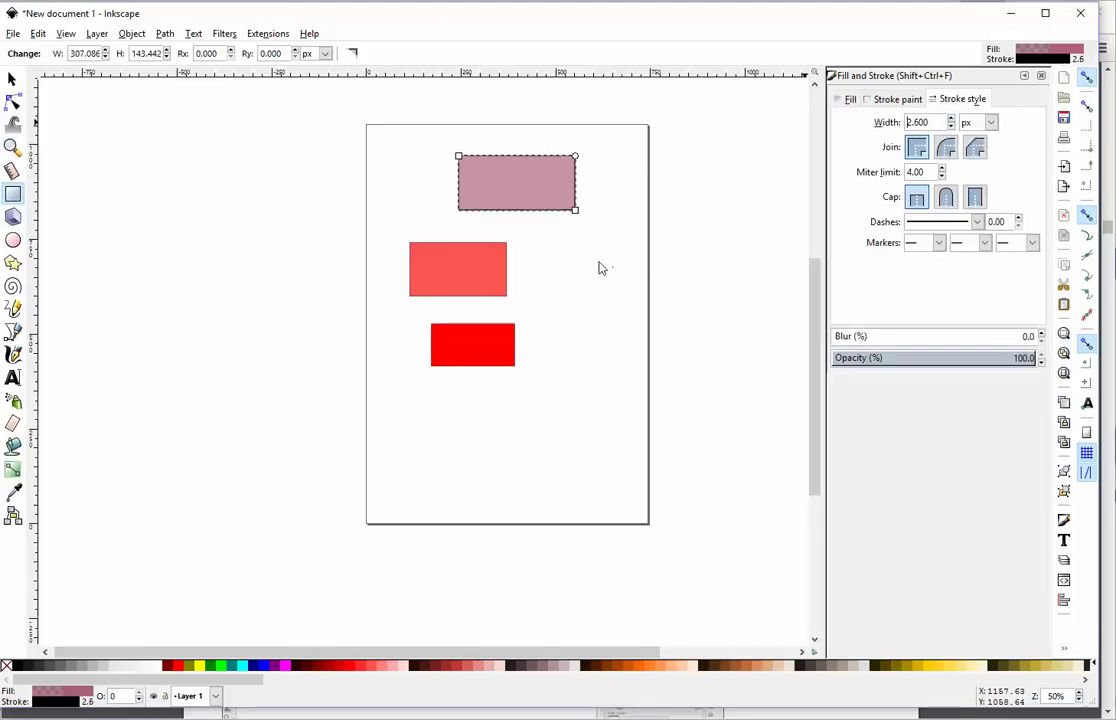
click(615, 271)
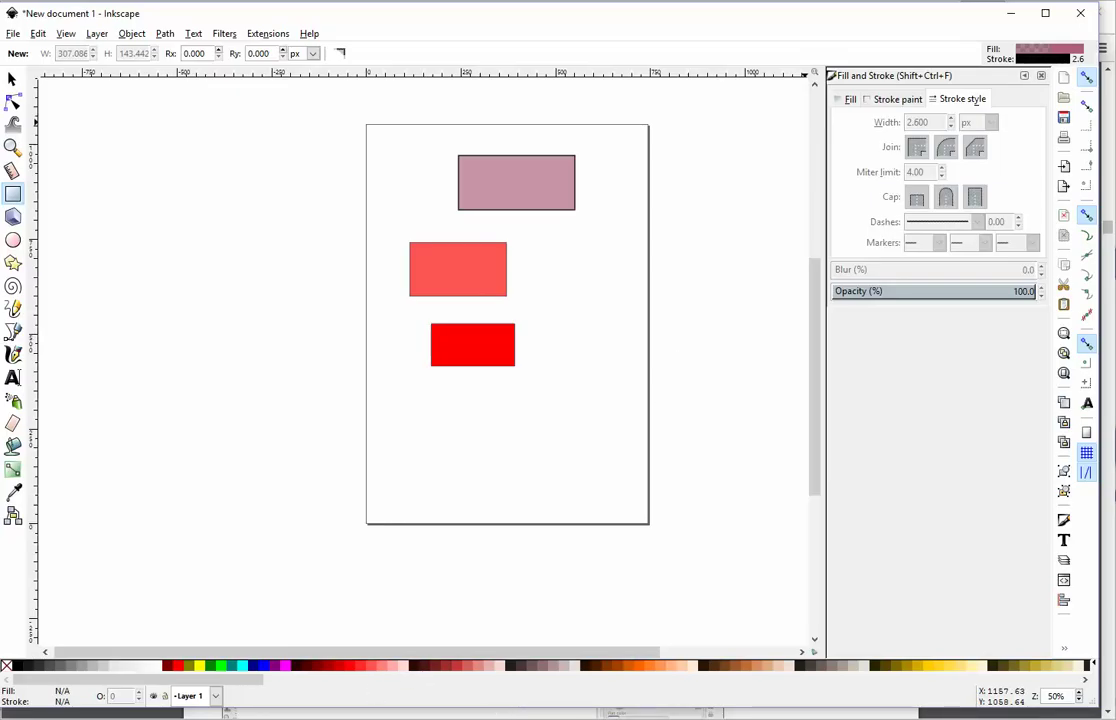
Step: Bring Chrome's Inkscape_1.pdf forward and scroll to the Creating Shapes – Ellipse slide
click(463, 667)
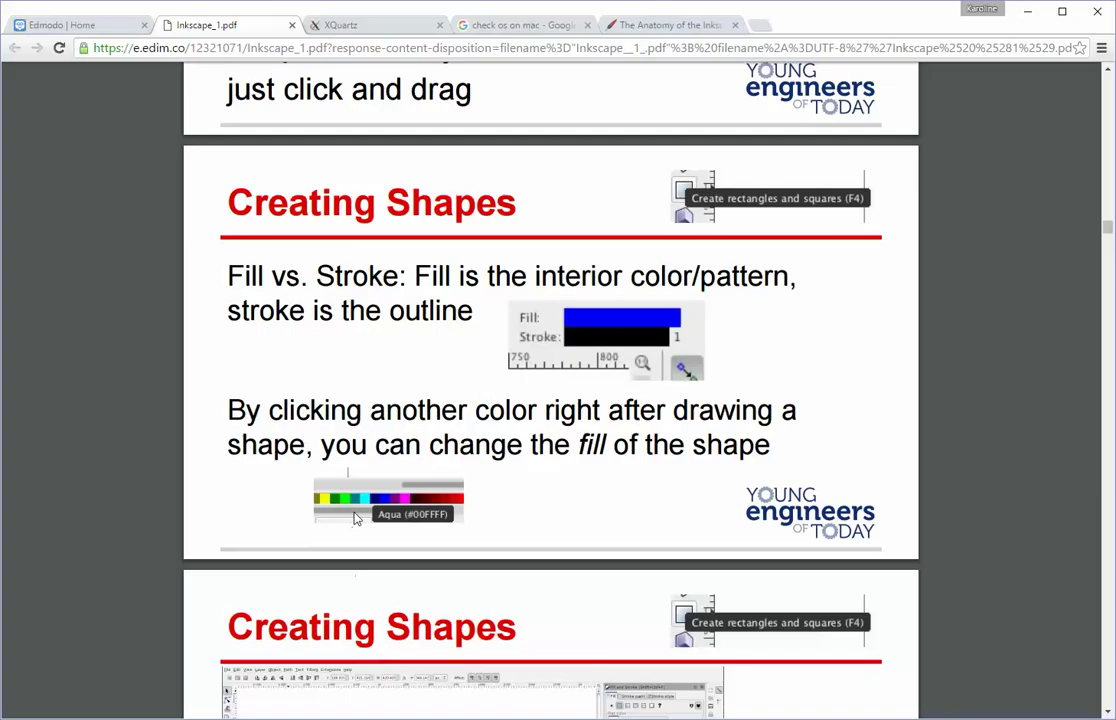
scroll(355, 518, down, 3)
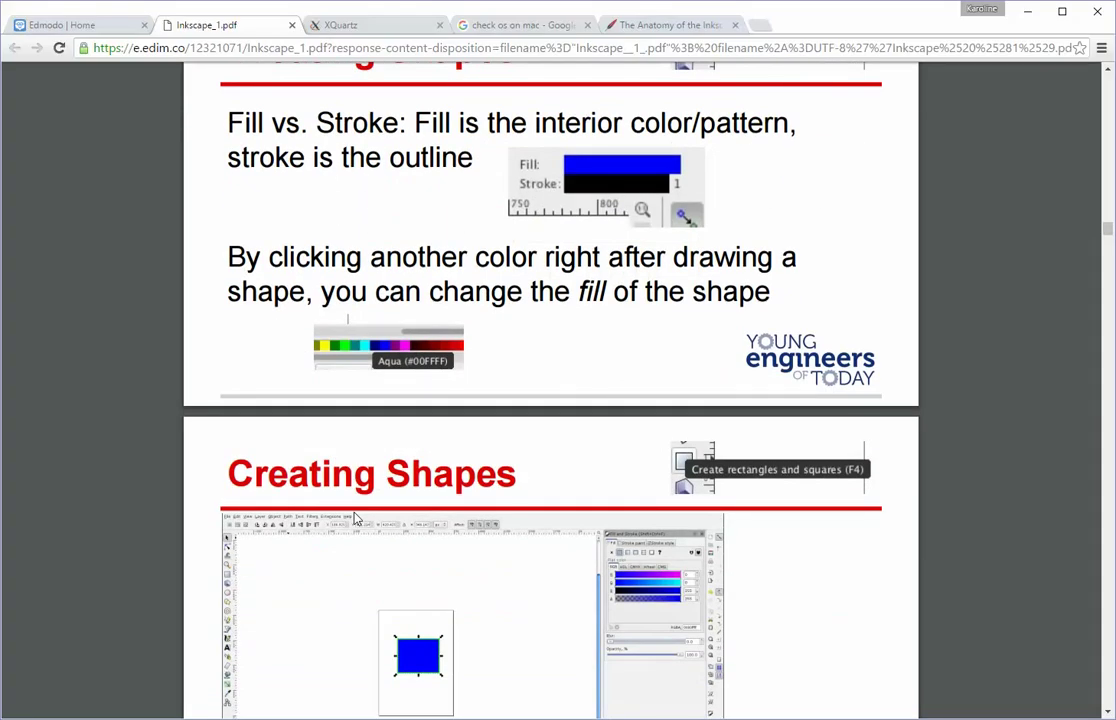
scroll(355, 518, down, 2)
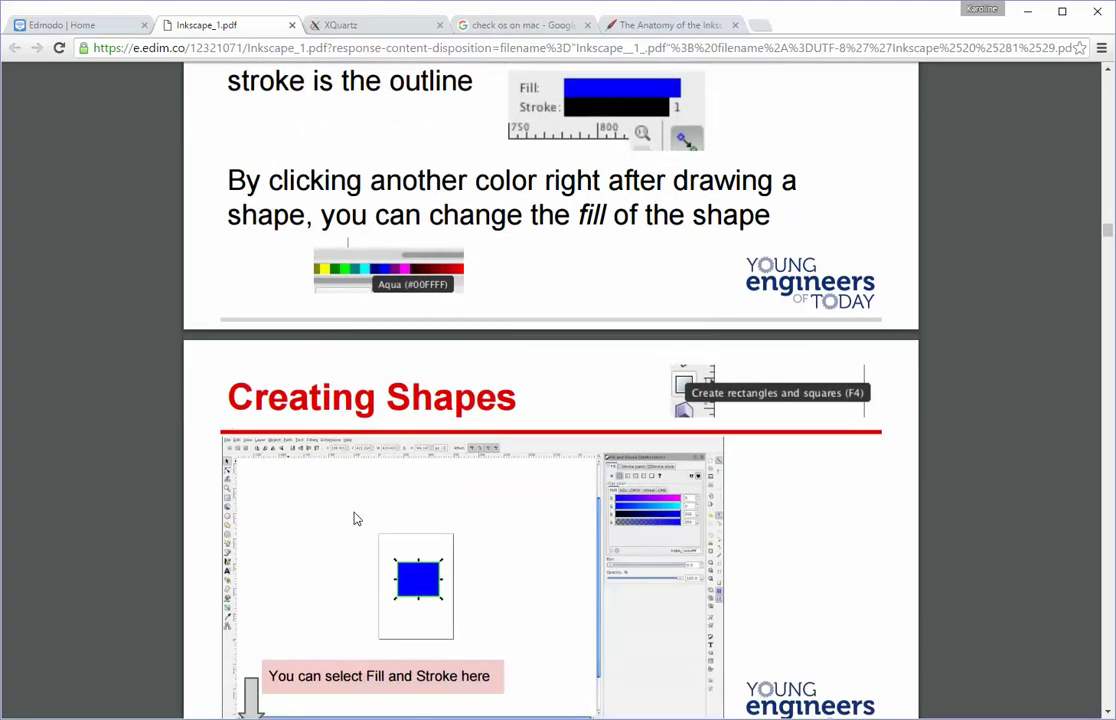
scroll(355, 518, up, 2)
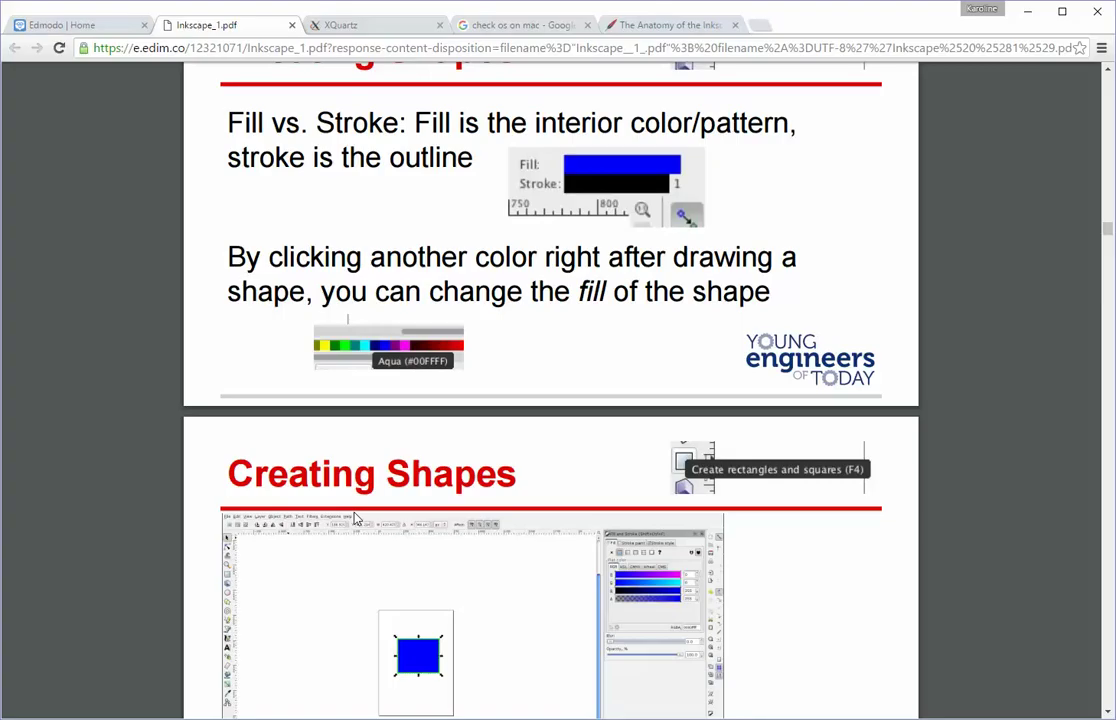
scroll(355, 517, down, 3)
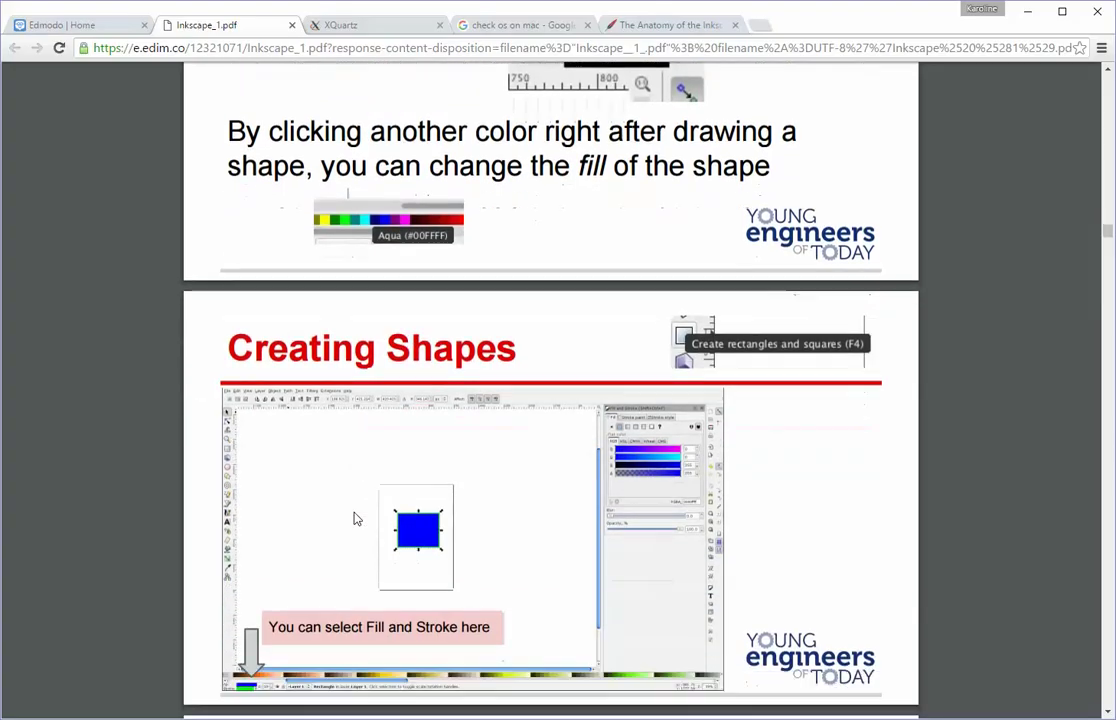
scroll(355, 517, down, 7)
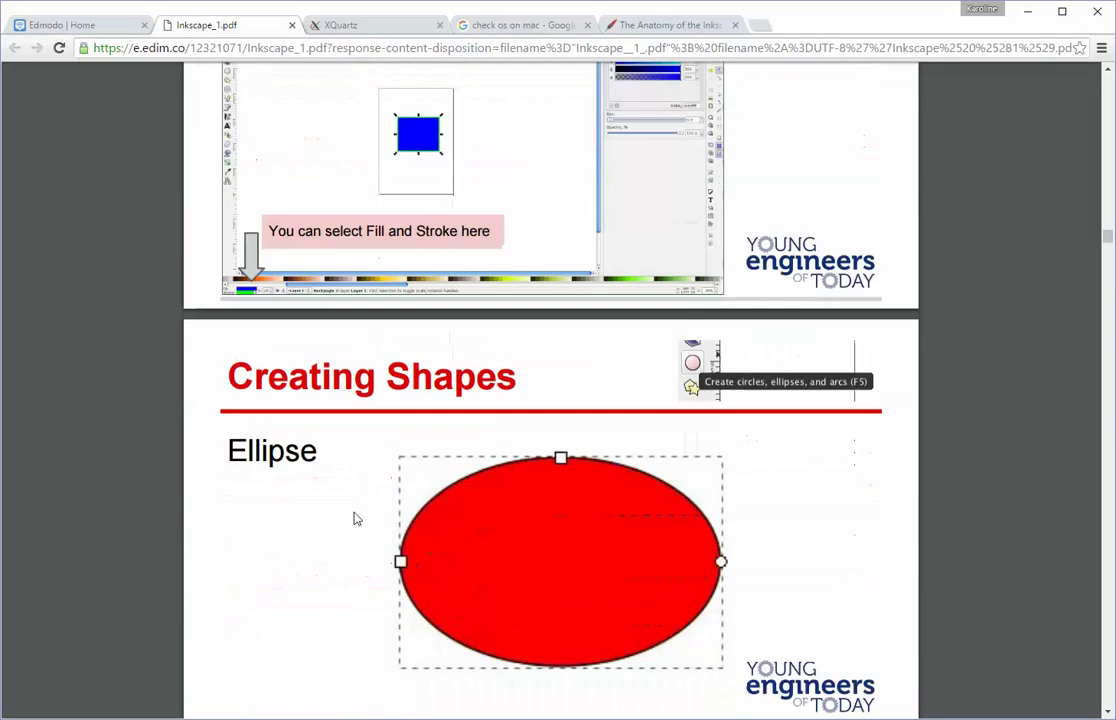
scroll(355, 517, down, 2)
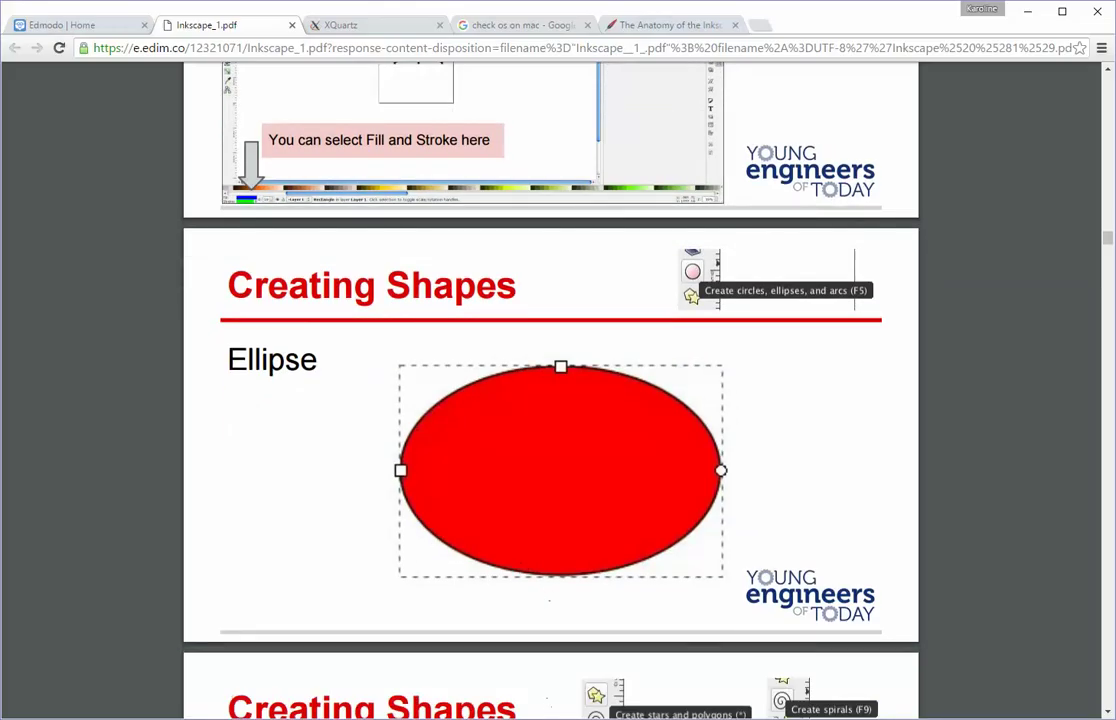
Step: Draw a wide mauve ellipse below the red rectangle with the Ellipse tool
key(alt+Tab)
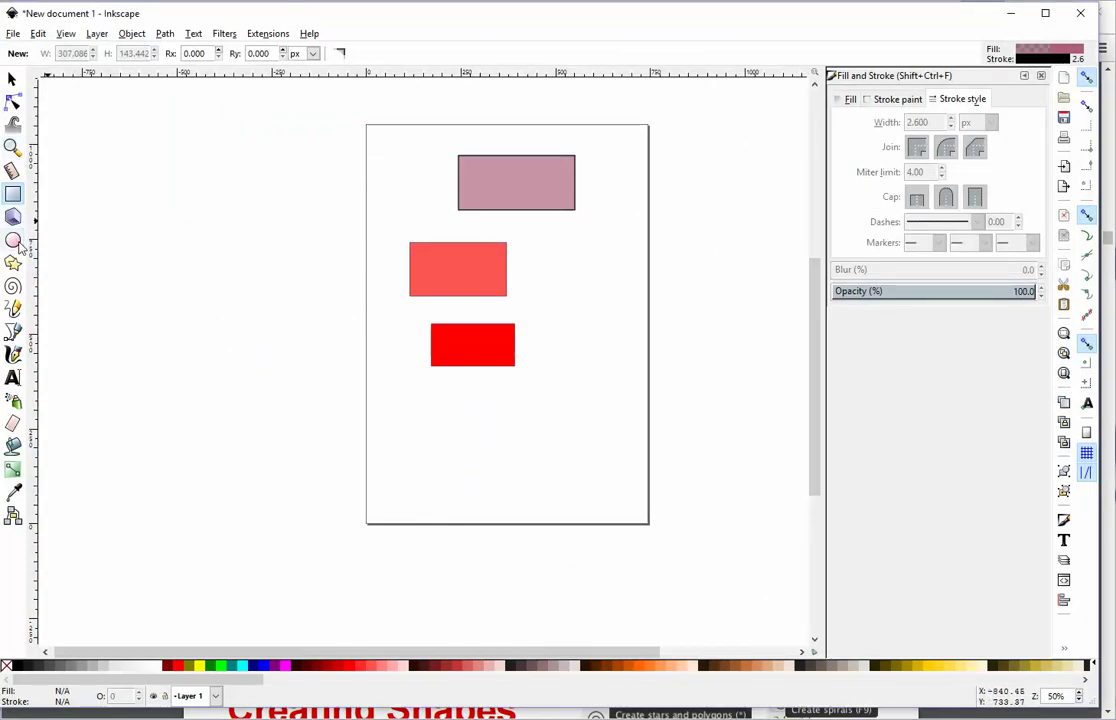
click(13, 240)
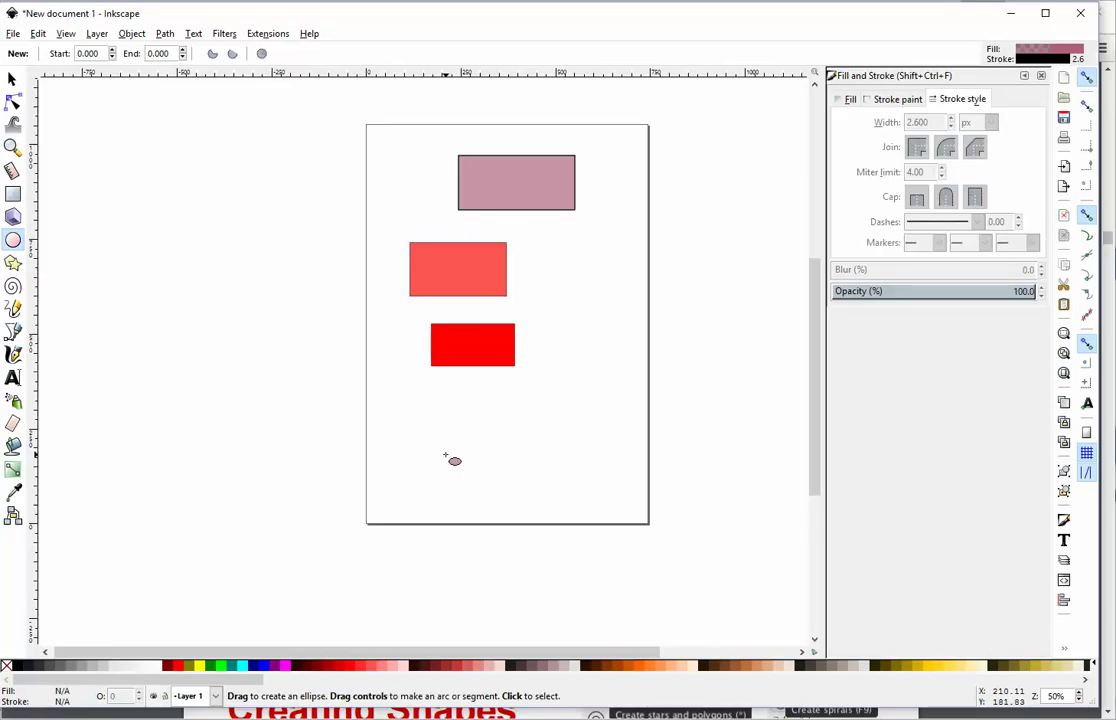
mouse_move(422, 414)
mouse_down()
mouse_move(448, 430)
mouse_move(590, 457)
mouse_up()
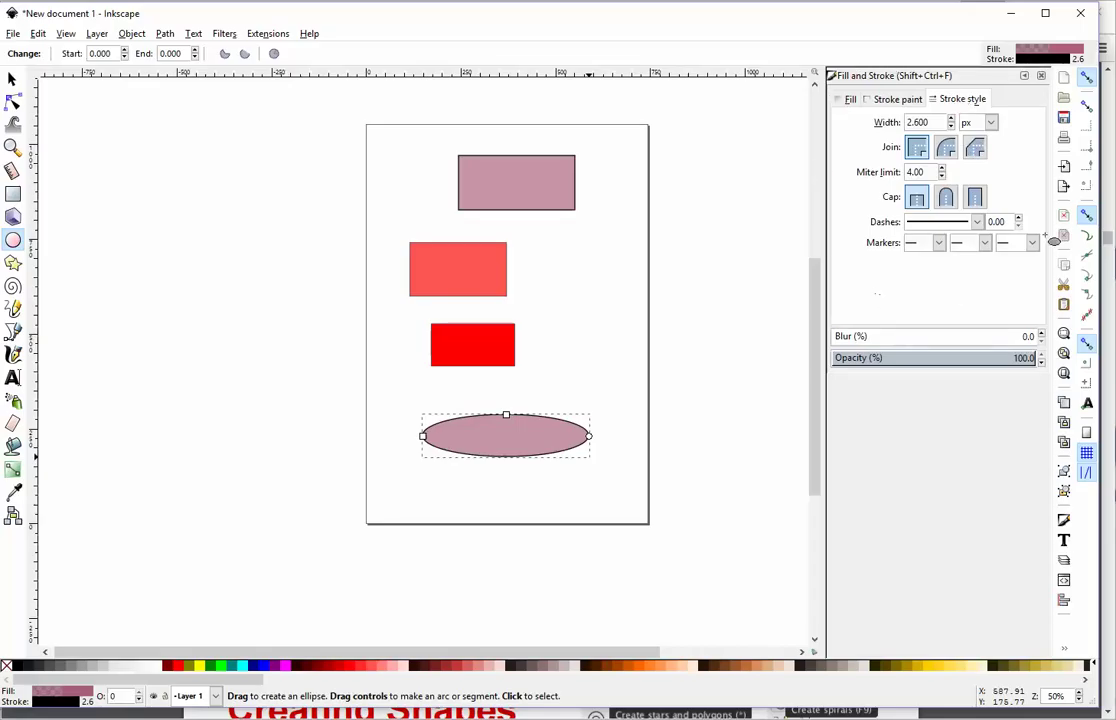
click(849, 99)
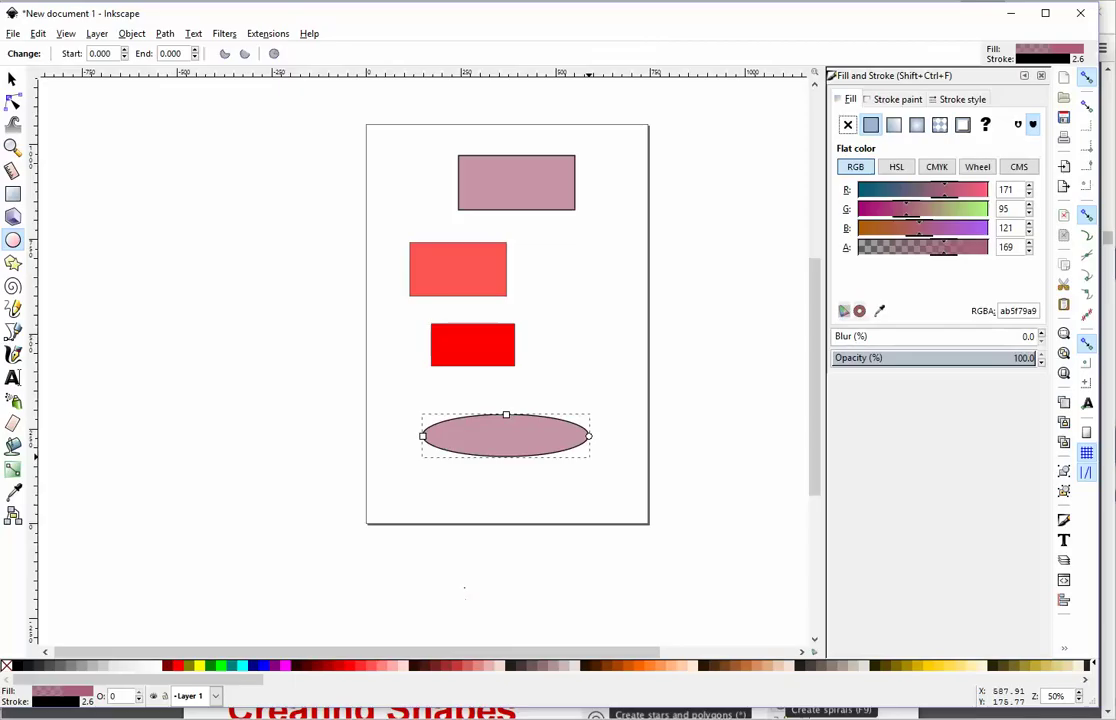
Step: Scroll Inkscape_1.pdf past the Stars and spirals slide to the Selector Tool slide
key(alt+Tab)
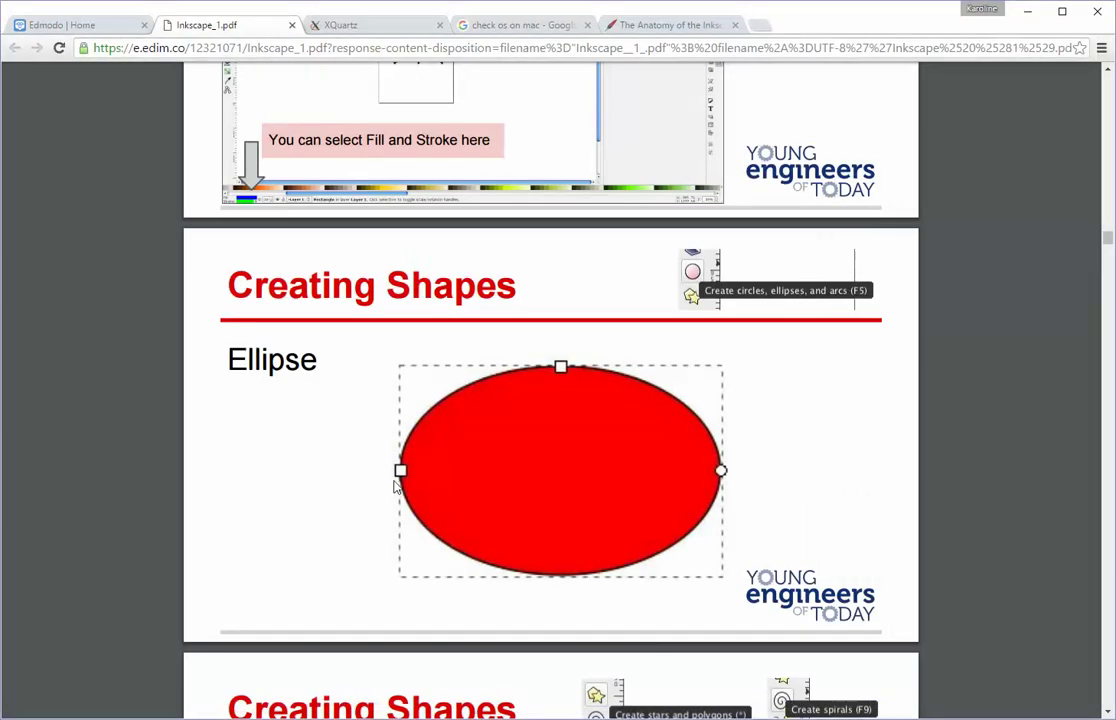
scroll(343, 425, down, 2)
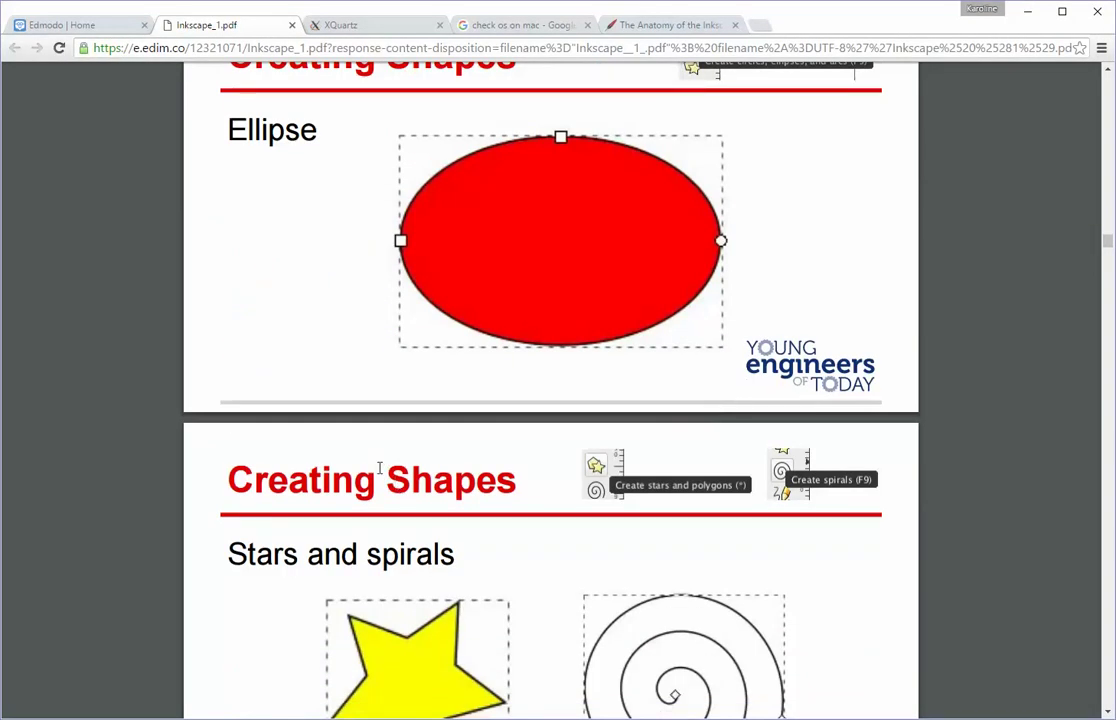
scroll(379, 468, down, 1)
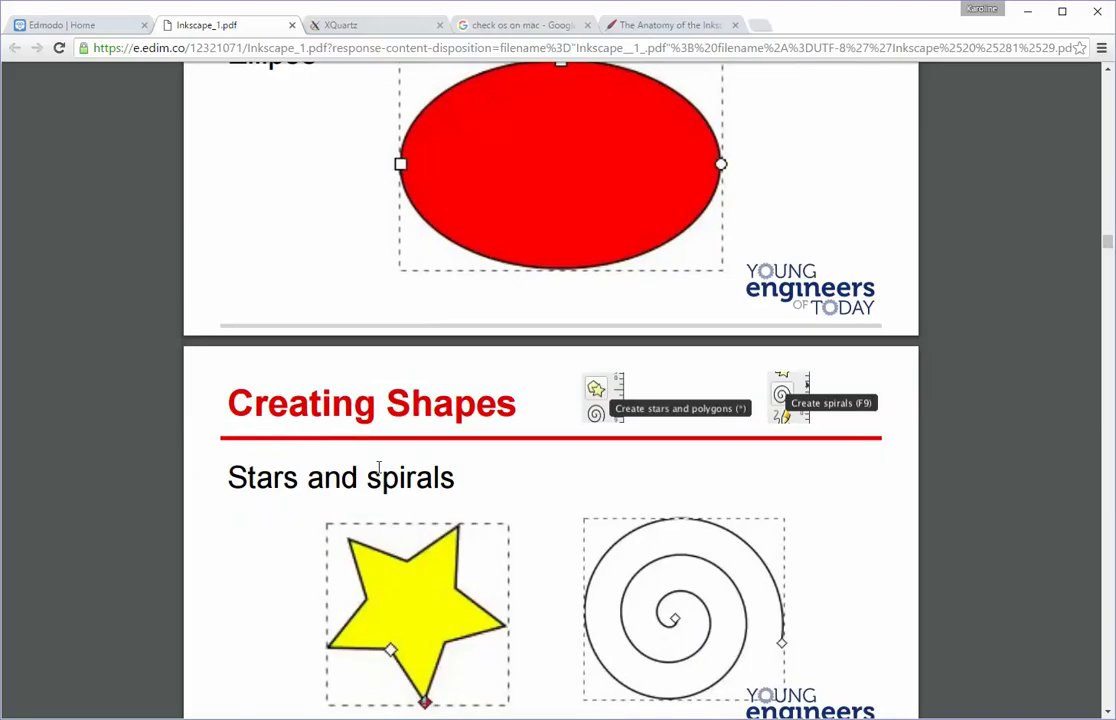
scroll(379, 468, down, 1)
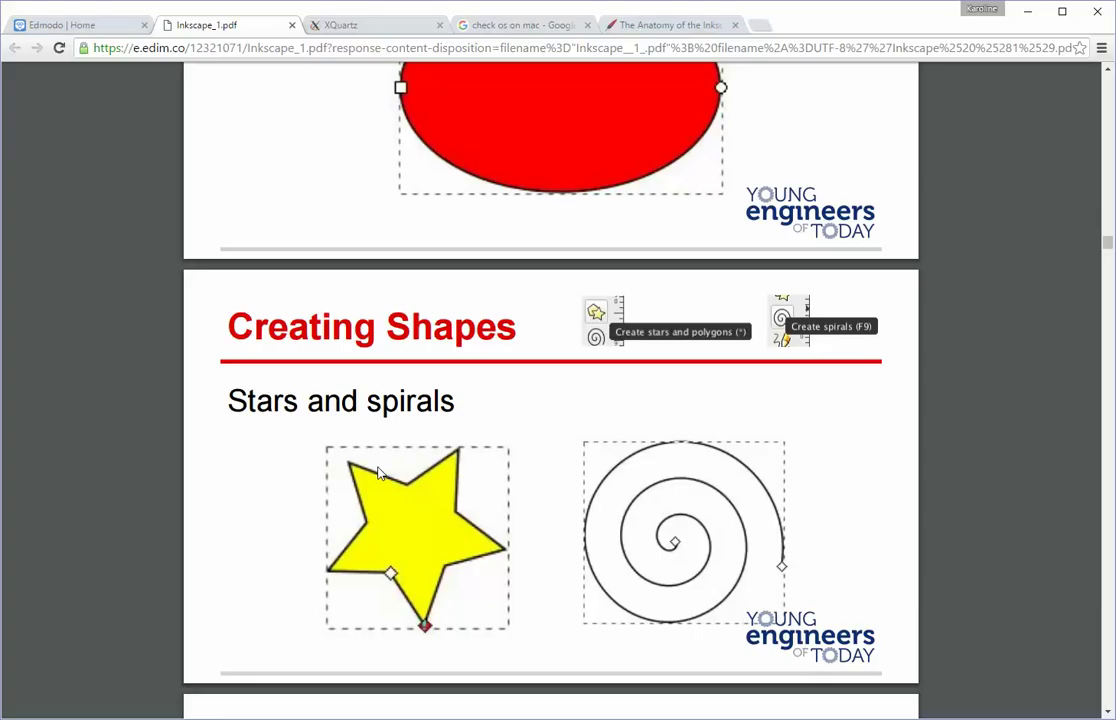
scroll(378, 473, down, 5)
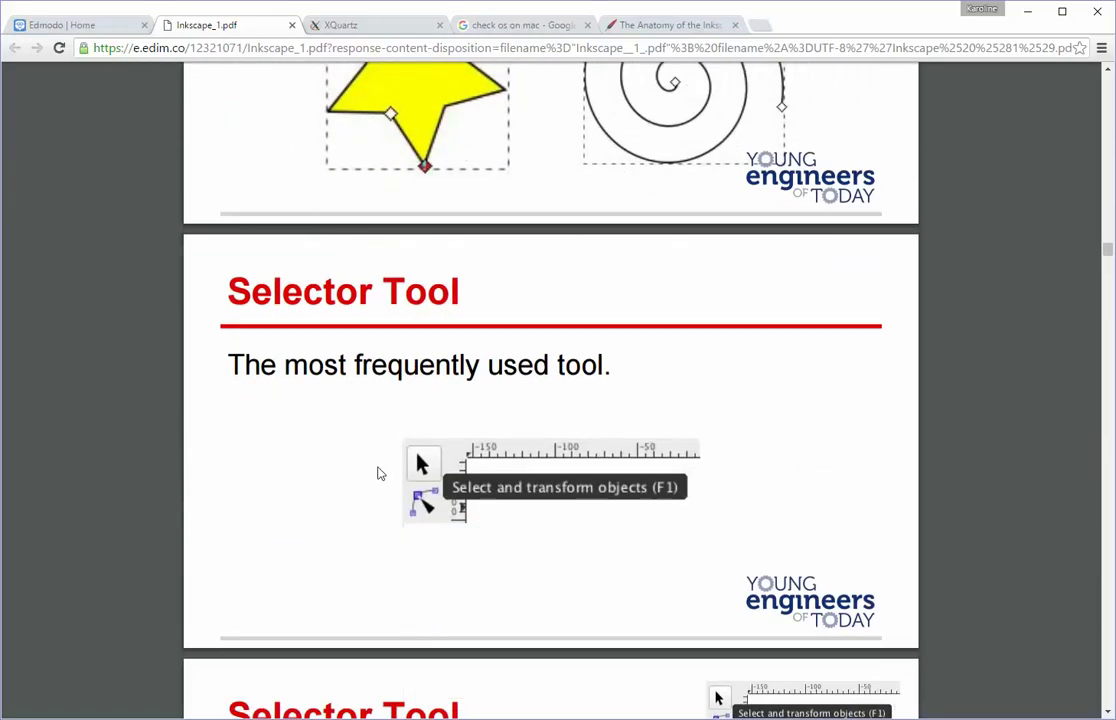
scroll(378, 473, up, 3)
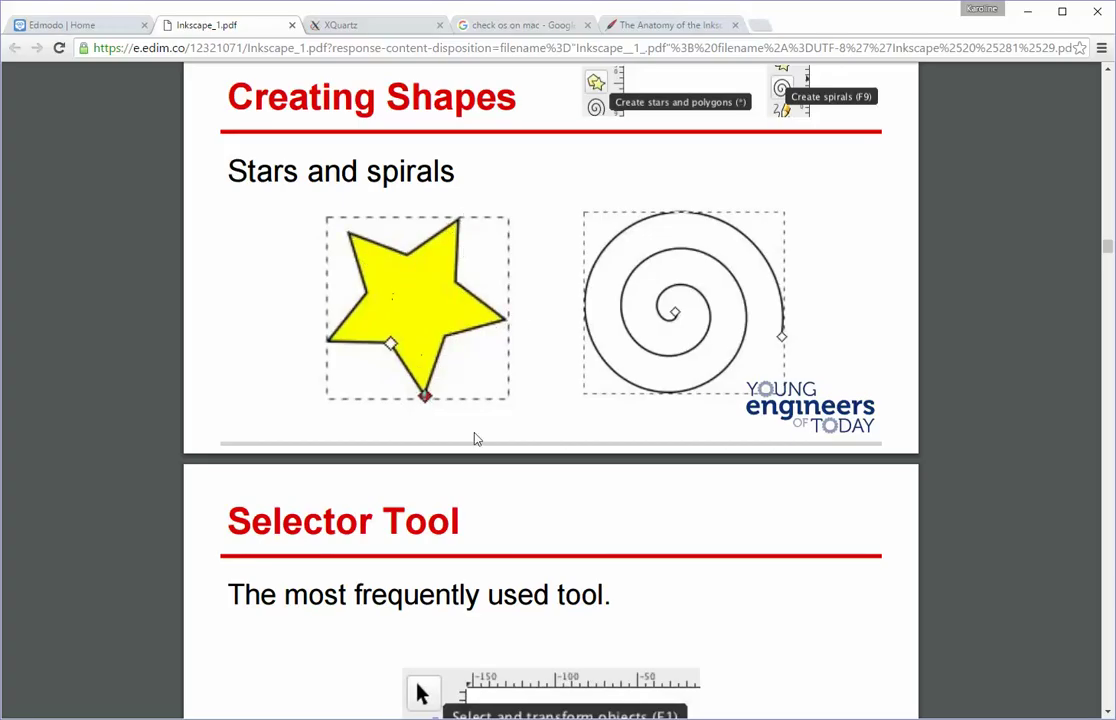
scroll(474, 437, down, 3)
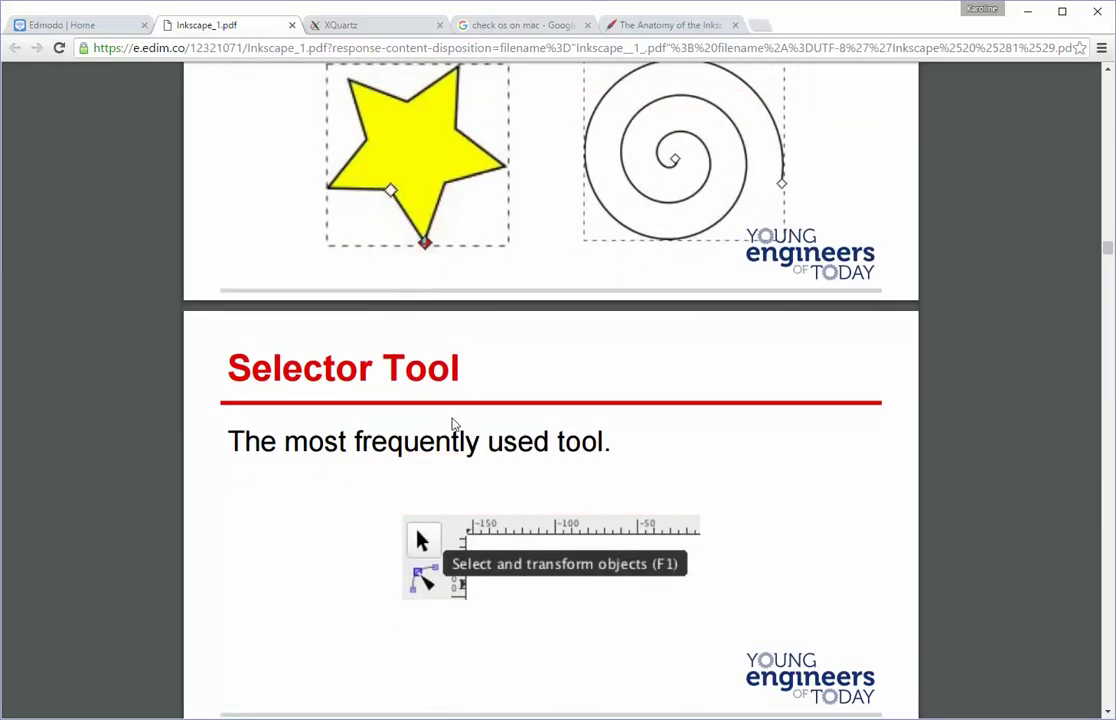
scroll(452, 424, down, 3)
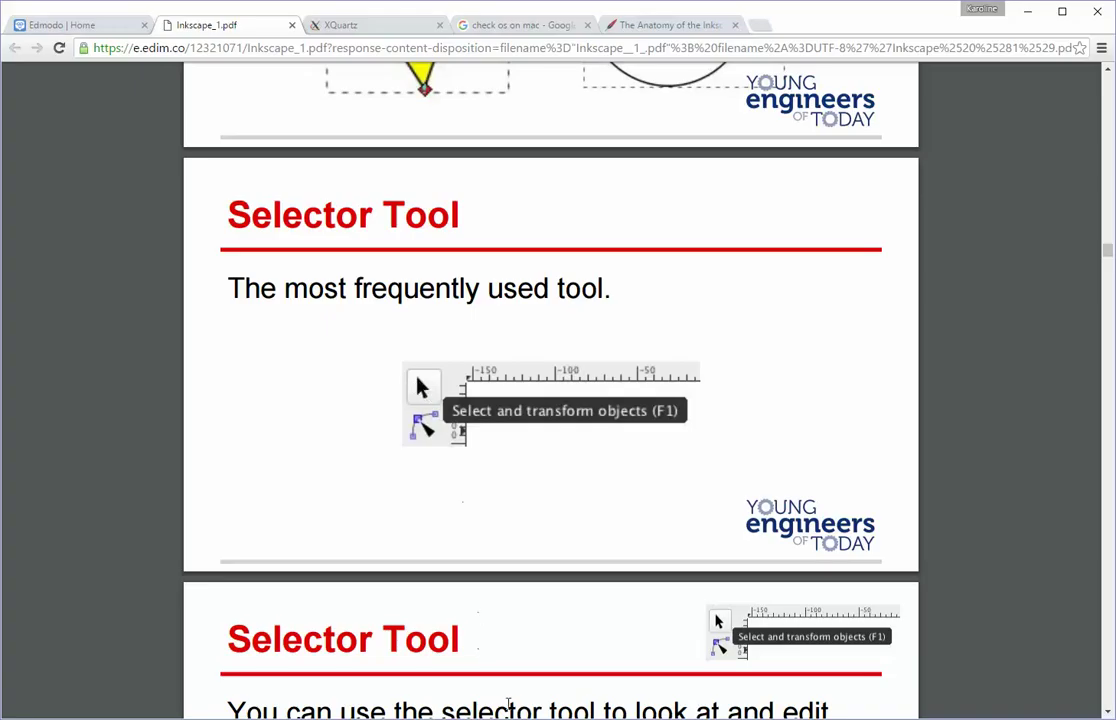
Step: Open the Selector tool preferences, deselect the ellipse, then close Preferences again
key(alt+Tab)
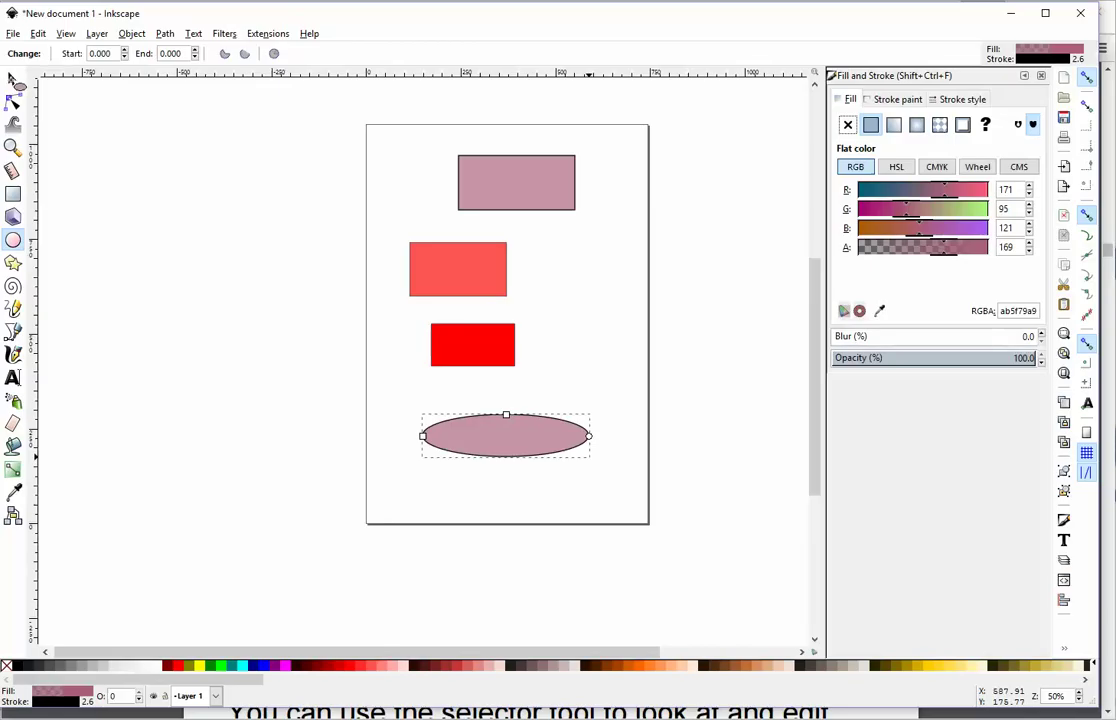
double_click(12, 79)
click(172, 164)
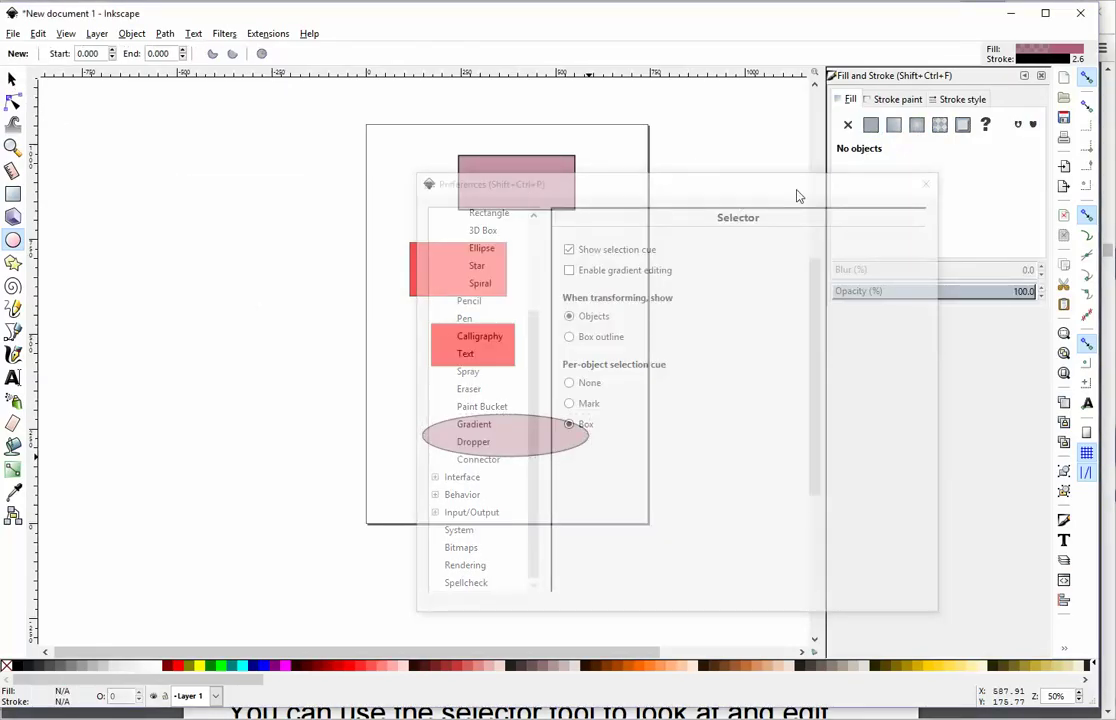
drag(794, 194, 553, 239)
click(684, 231)
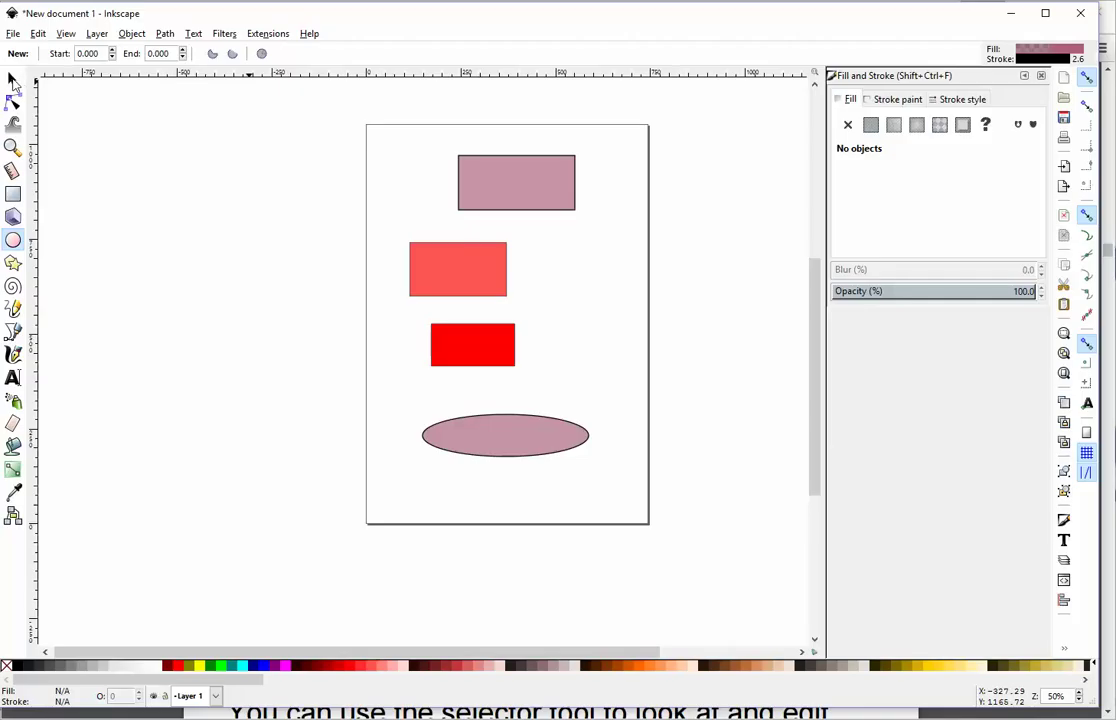
double_click(14, 82)
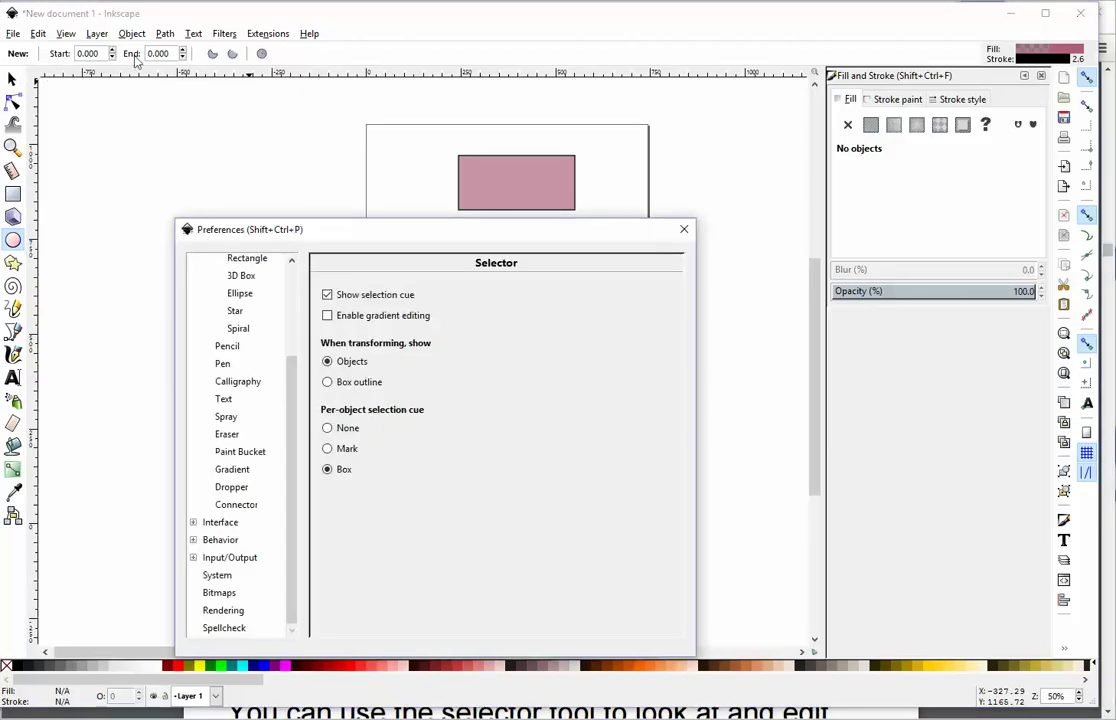
click(684, 229)
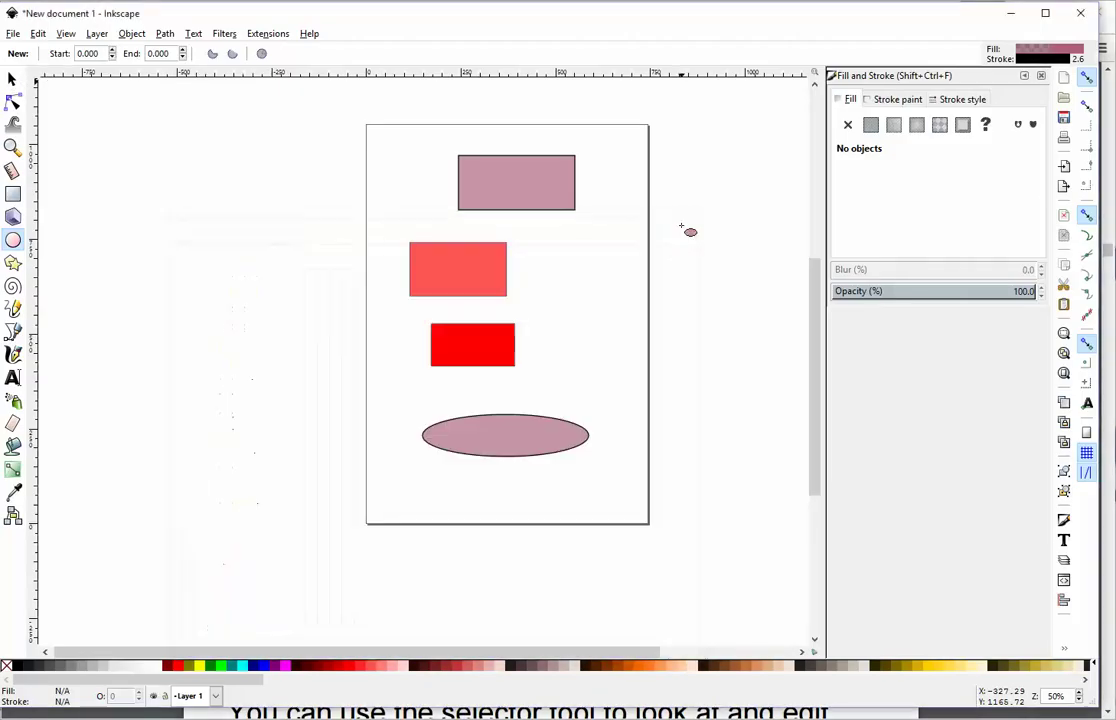
Step: Dismiss the canvas context menu and switch to the Selector tool
right_click(74, 102)
click(56, 87)
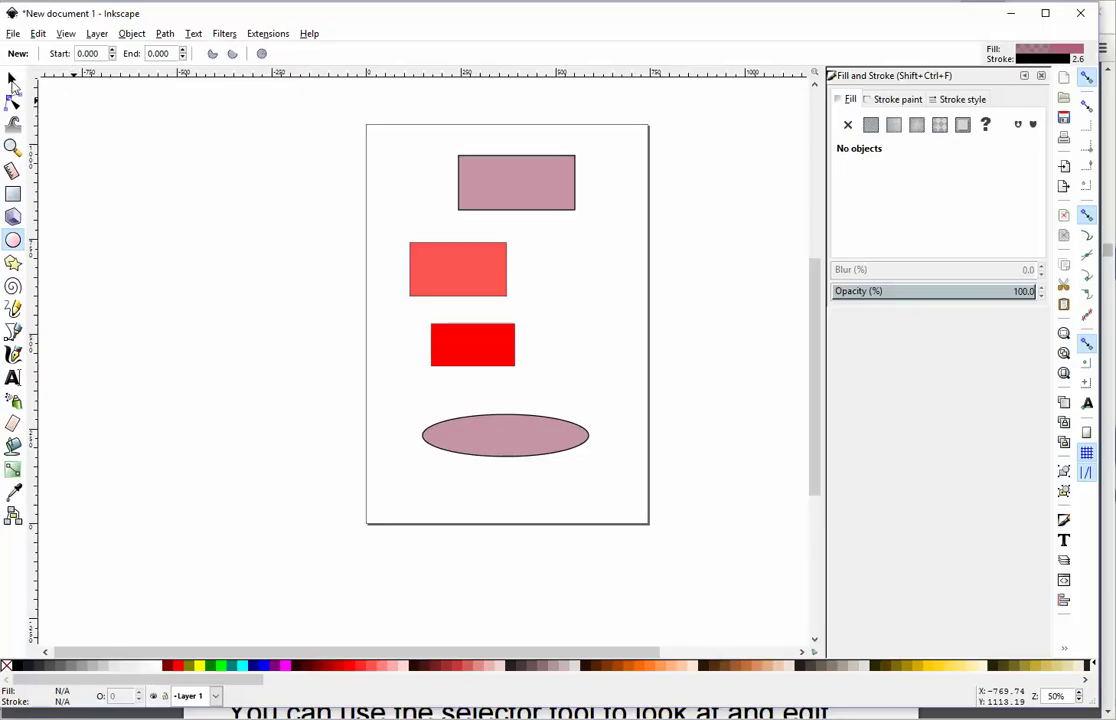
key(s)
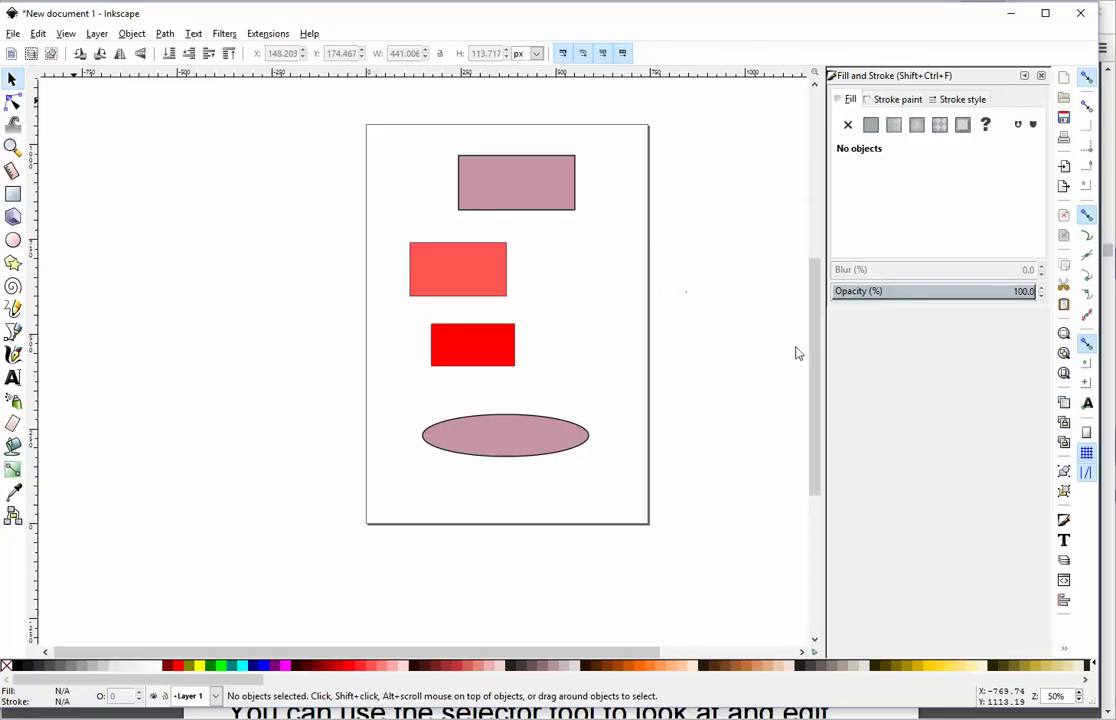
Step: Scroll the slides to the Creating Shapes slide with Fill and Stroke callouts and 100% opacity
click(733, 710)
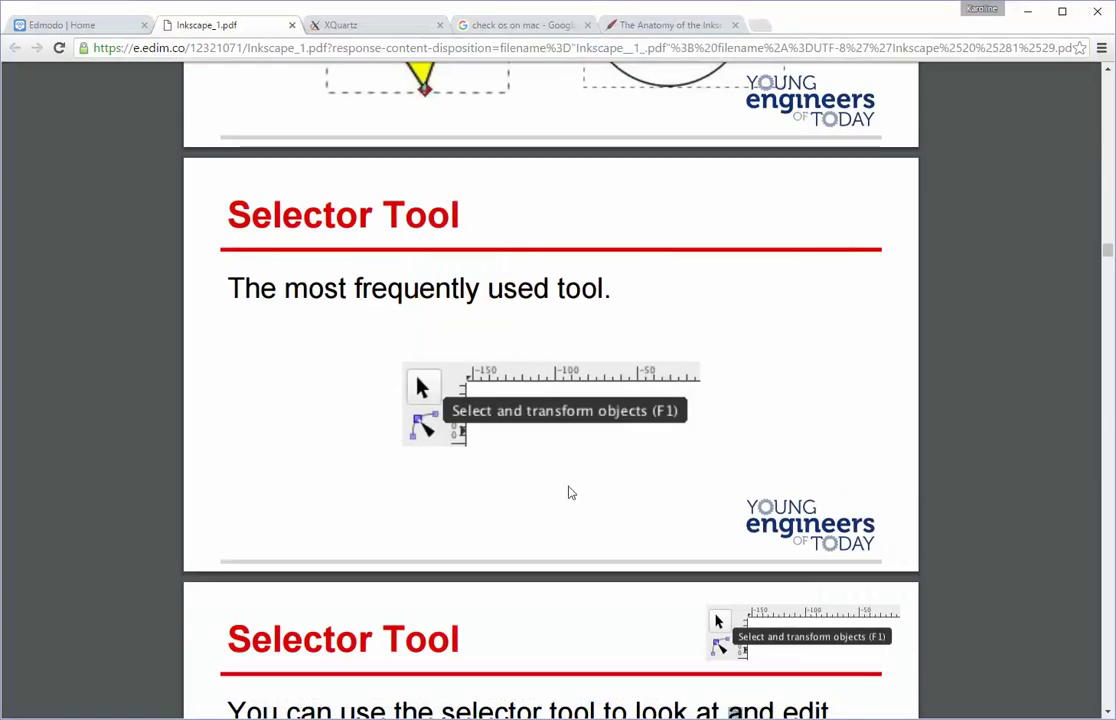
scroll(548, 488, down, 2)
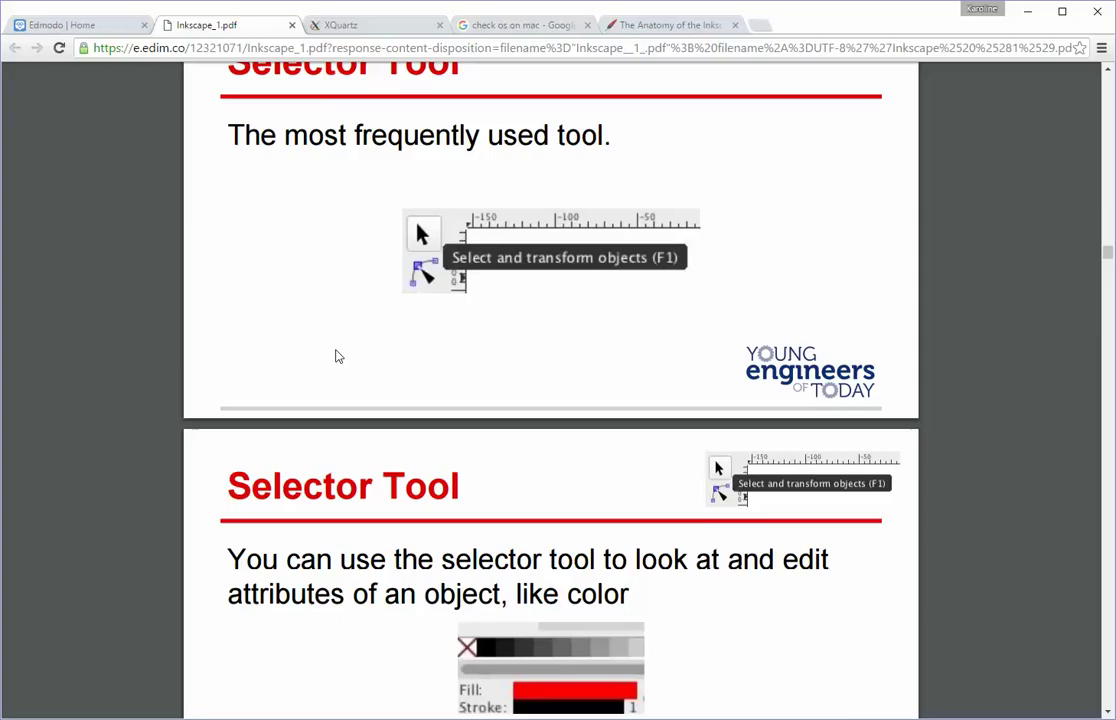
scroll(337, 356, down, 3)
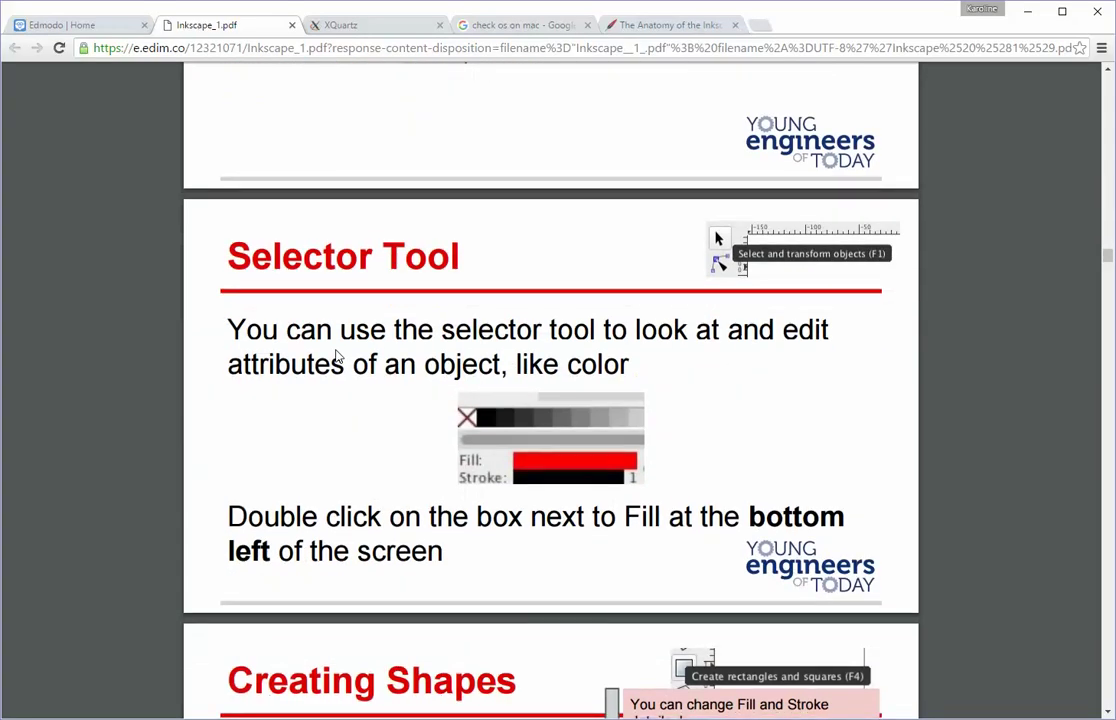
scroll(337, 356, down, 2)
scroll(337, 349, down, 2)
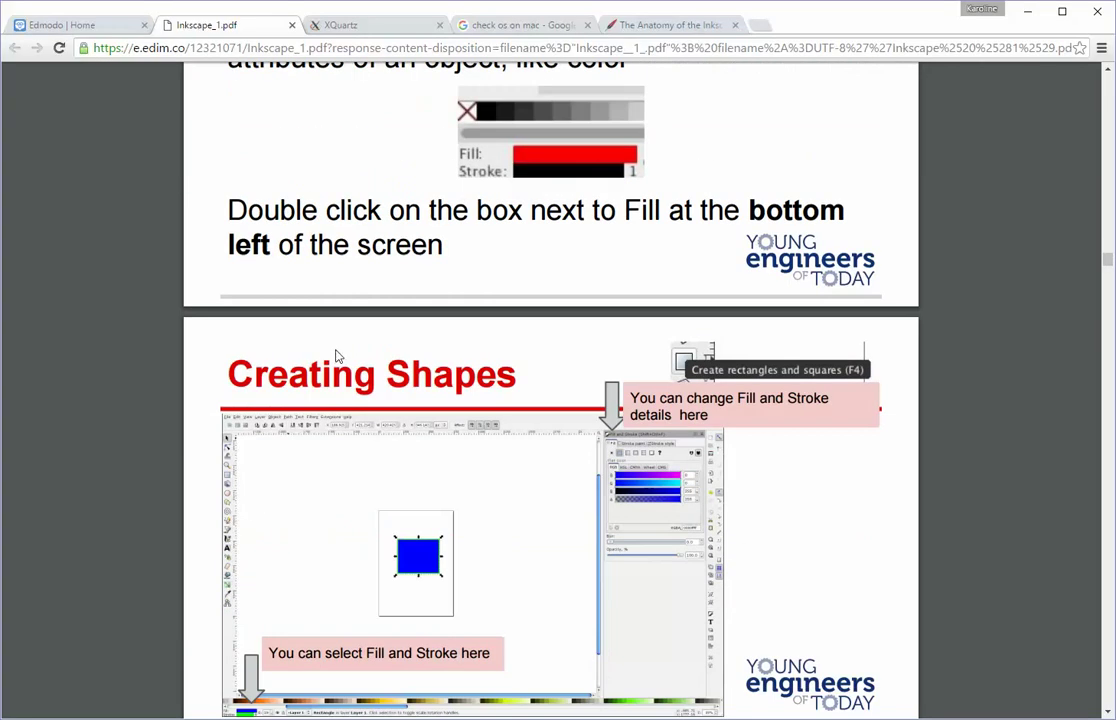
scroll(337, 356, up, 1)
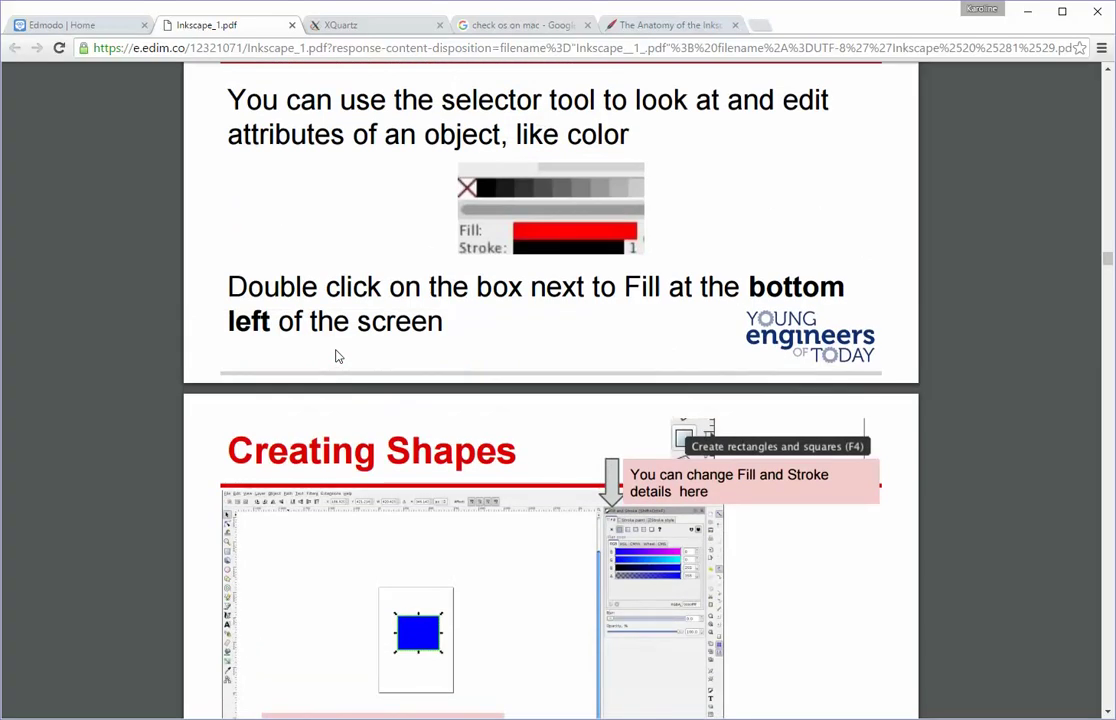
scroll(337, 356, up, 1)
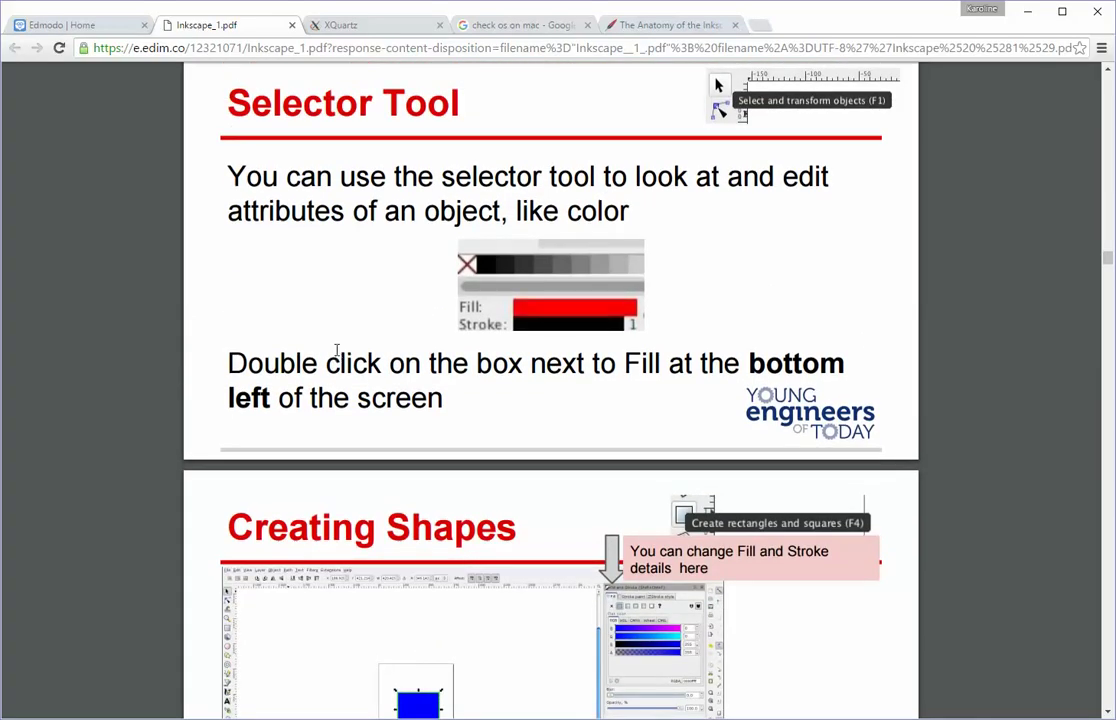
scroll(337, 356, down, 2)
scroll(337, 356, down, 2)
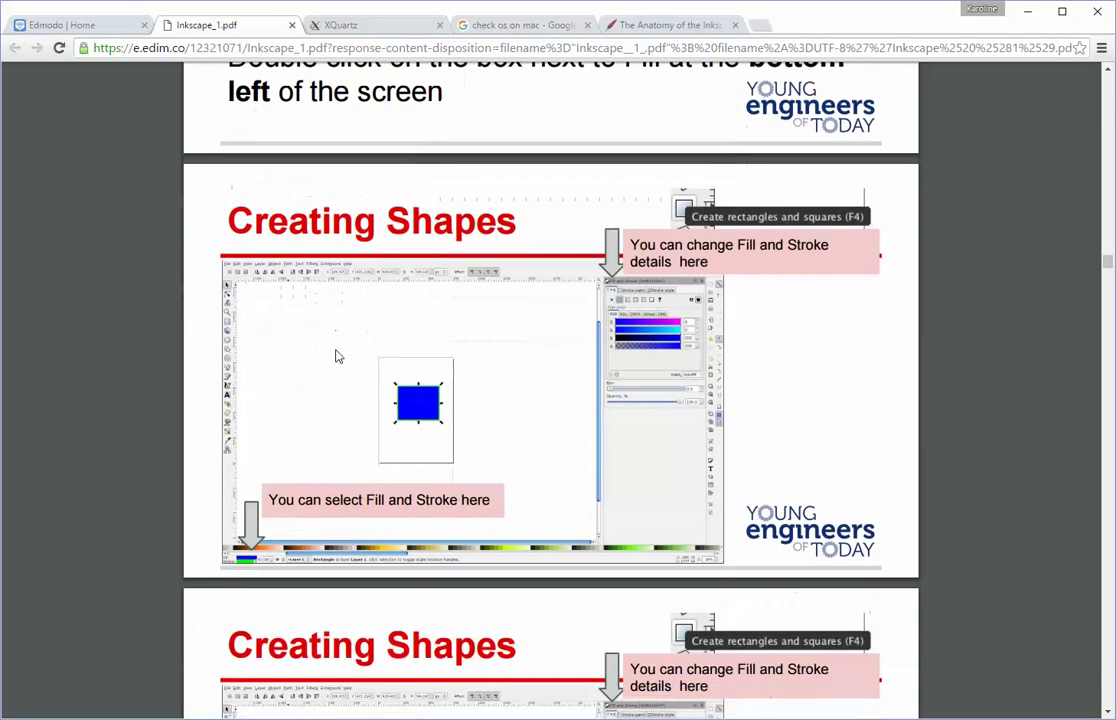
scroll(337, 356, down, 4)
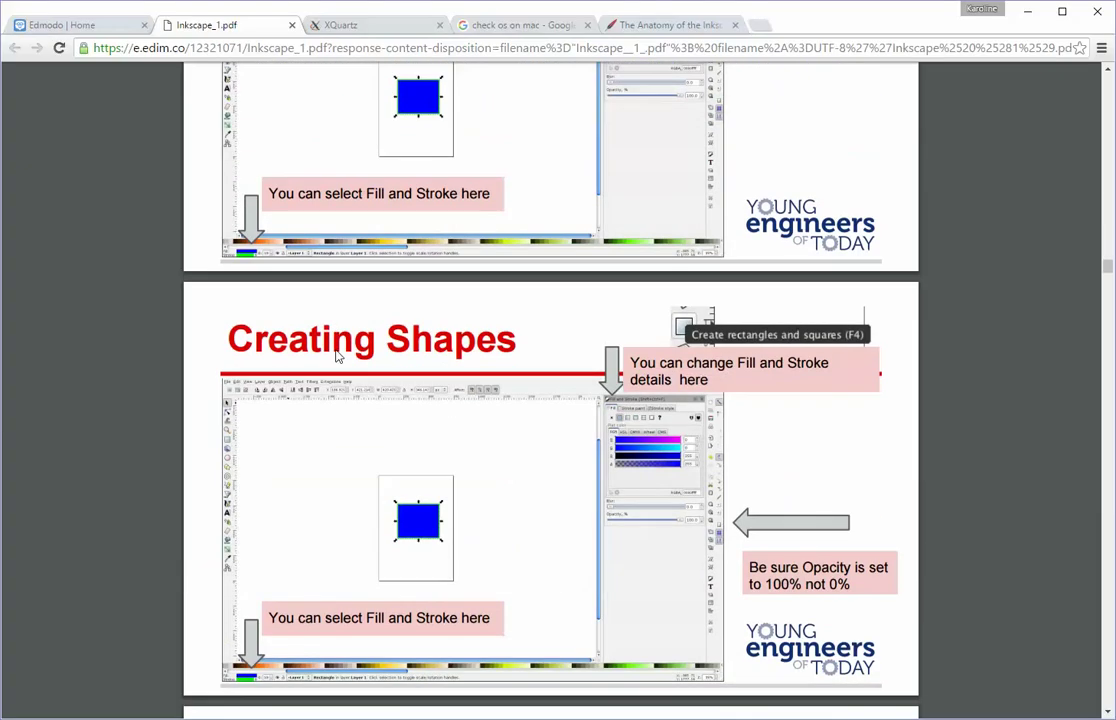
scroll(337, 356, down, 2)
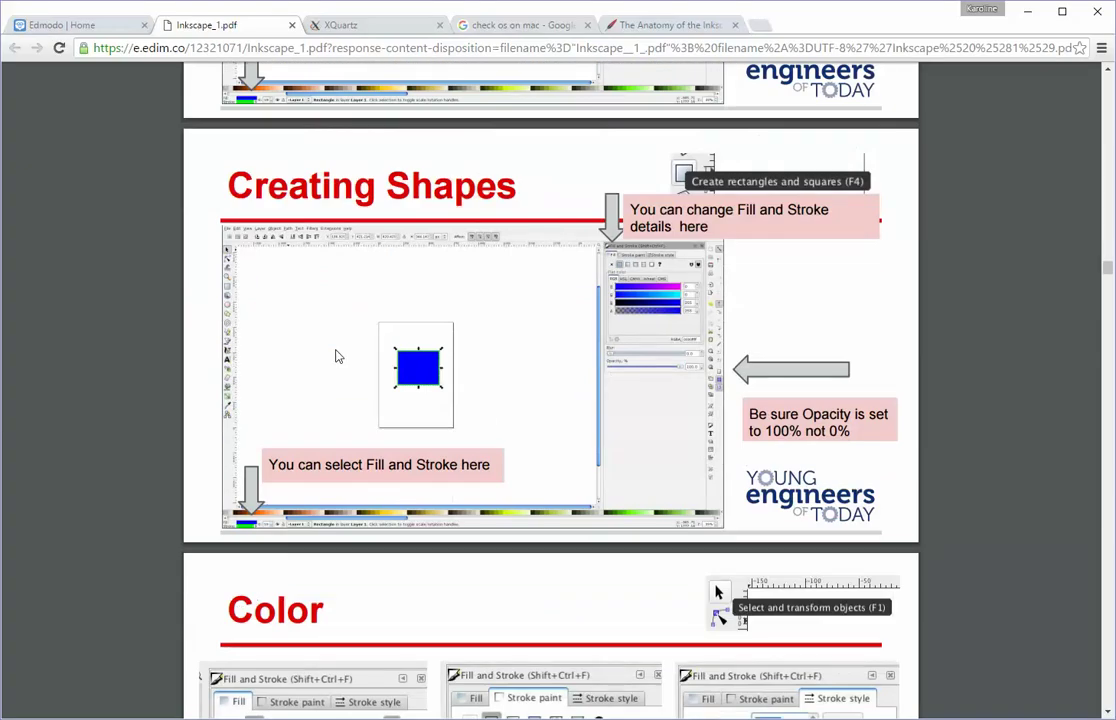
Step: Scroll past the Color slide's three Fill and Stroke tabs to Selector Tool: Transformations
scroll(337, 356, down, 4)
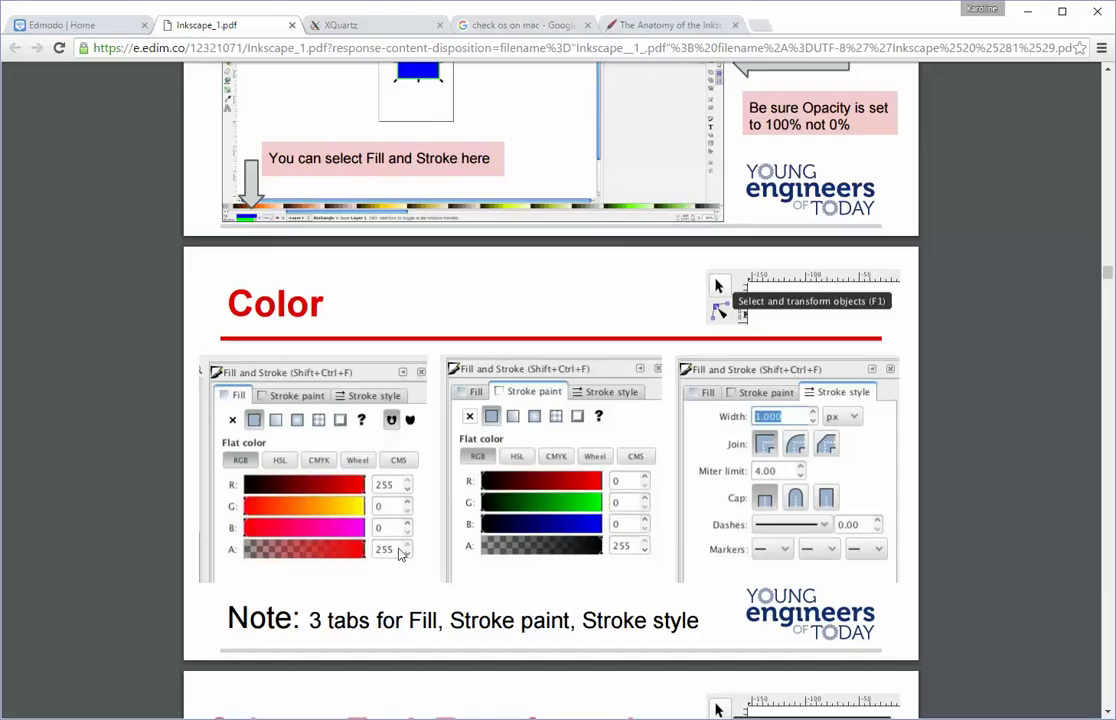
scroll(465, 380, down, 2)
scroll(477, 423, down, 2)
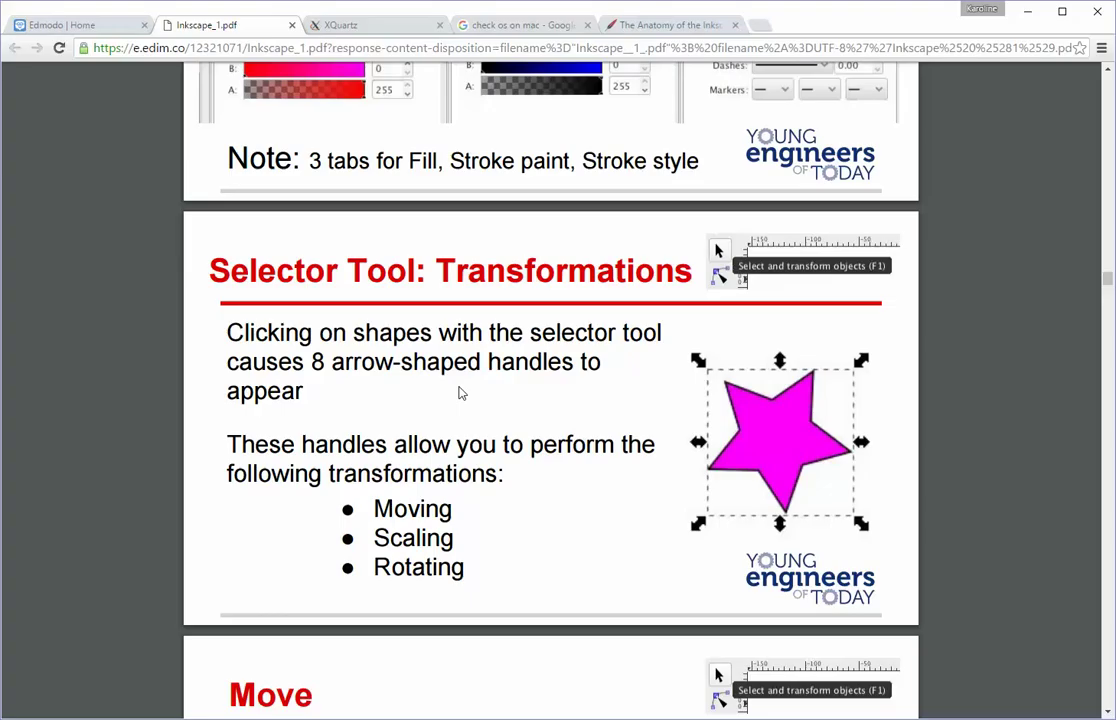
Step: Scroll the PDF down to the Move slide, then return to the Inkscape drawing
scroll(570, 451, down, 4)
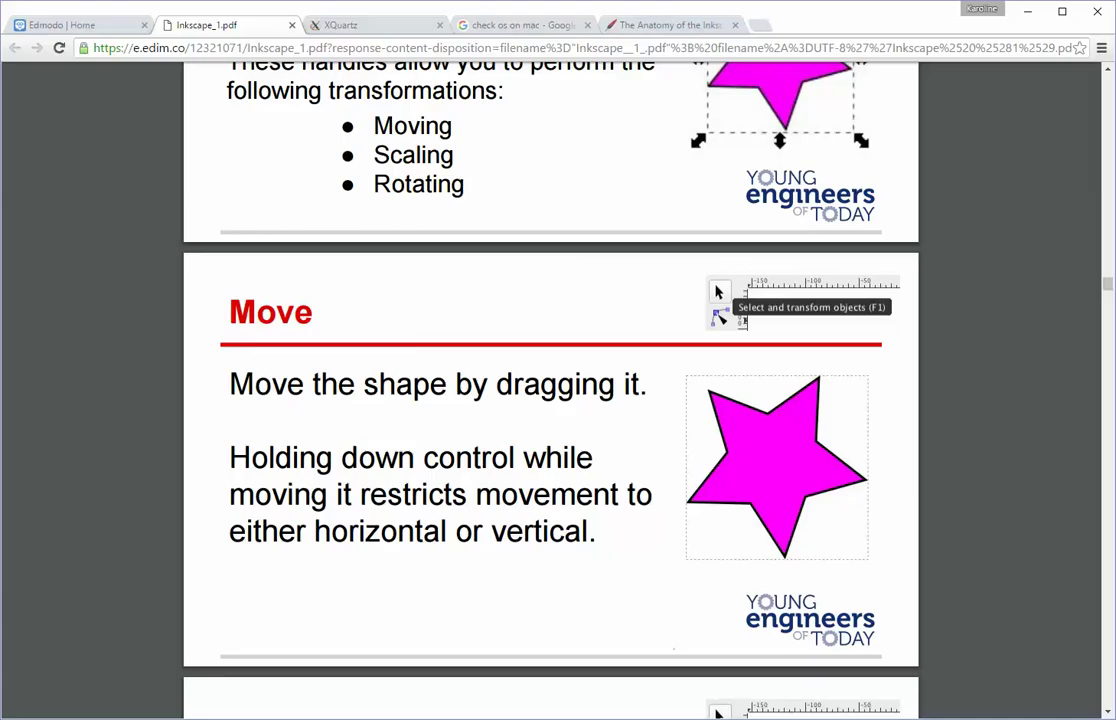
key(alt+Tab)
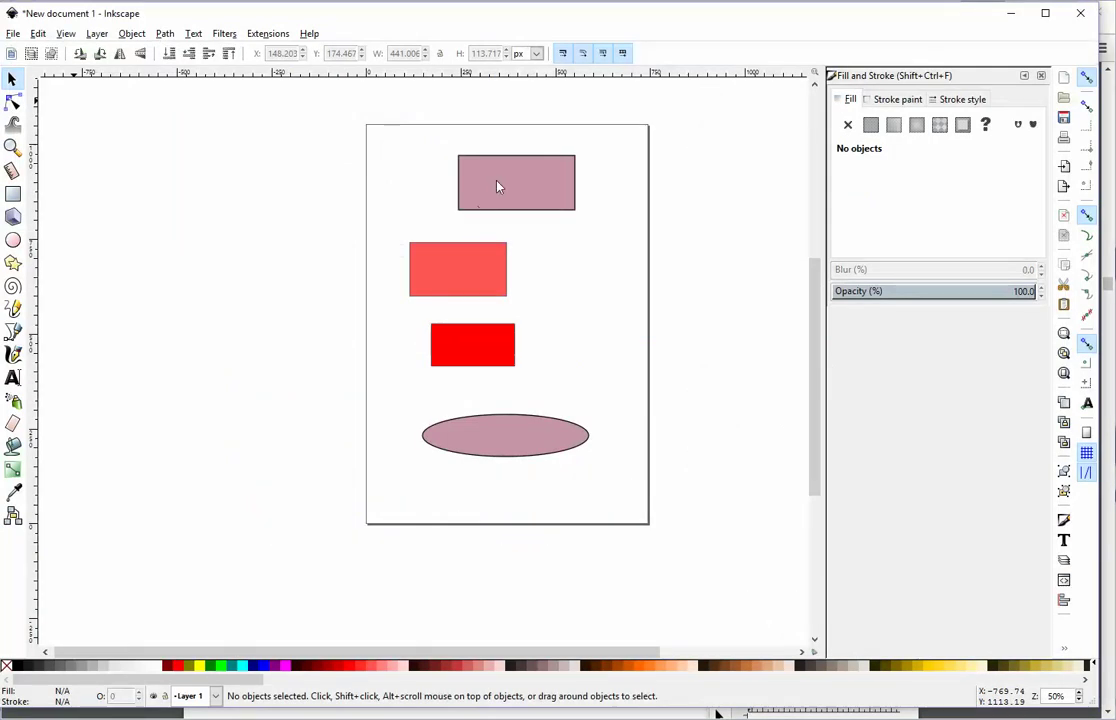
drag(508, 180, 538, 180)
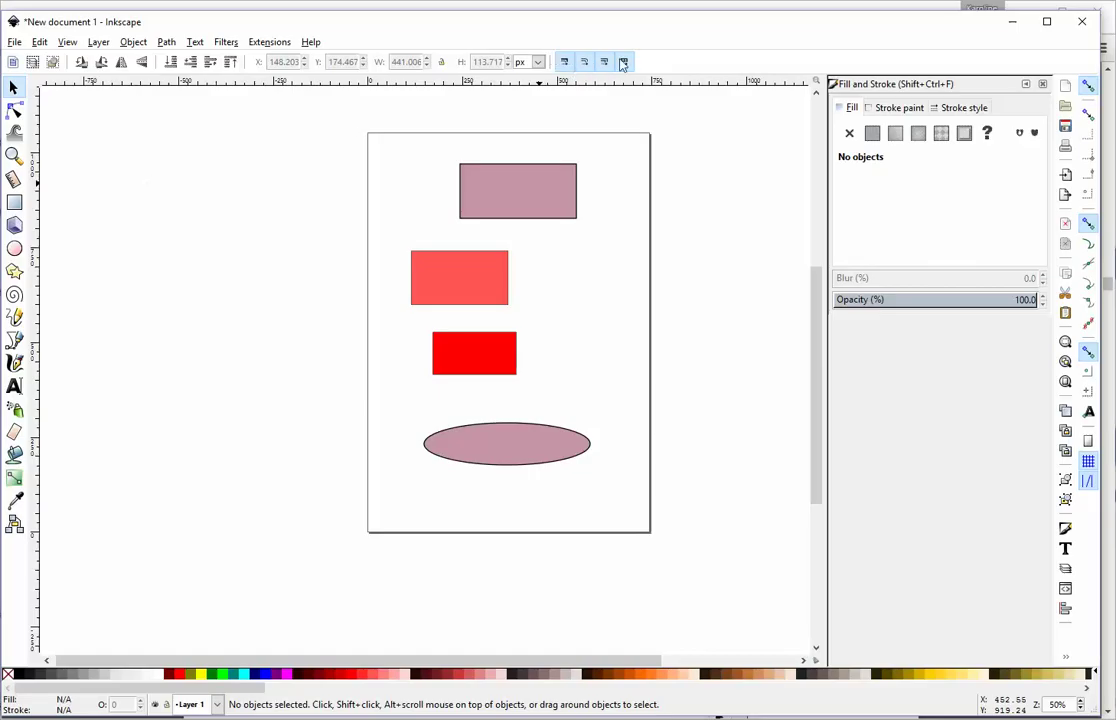
click(225, 42)
click(224, 42)
double_click(15, 88)
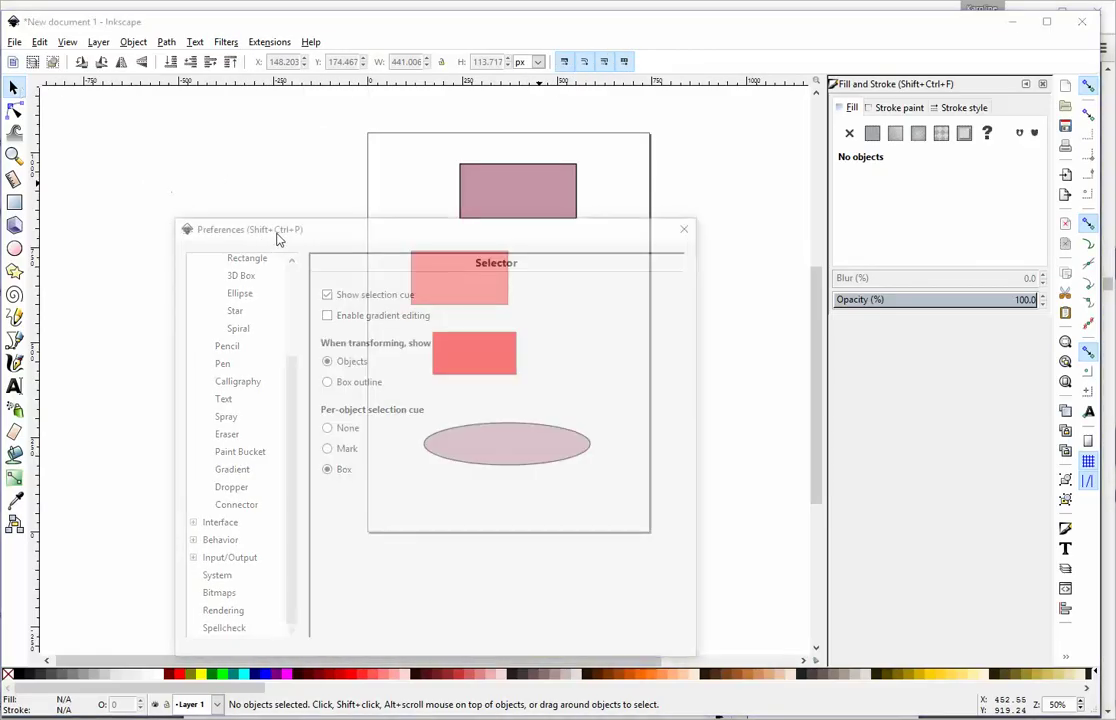
drag(277, 228, 202, 131)
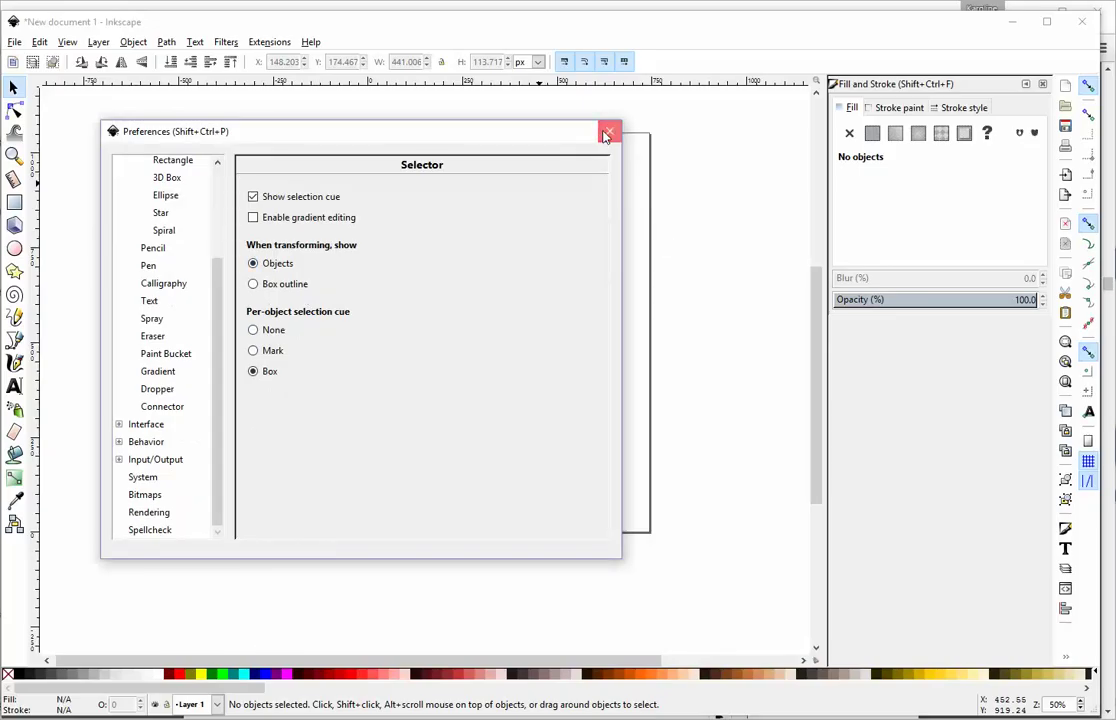
click(609, 131)
click(522, 190)
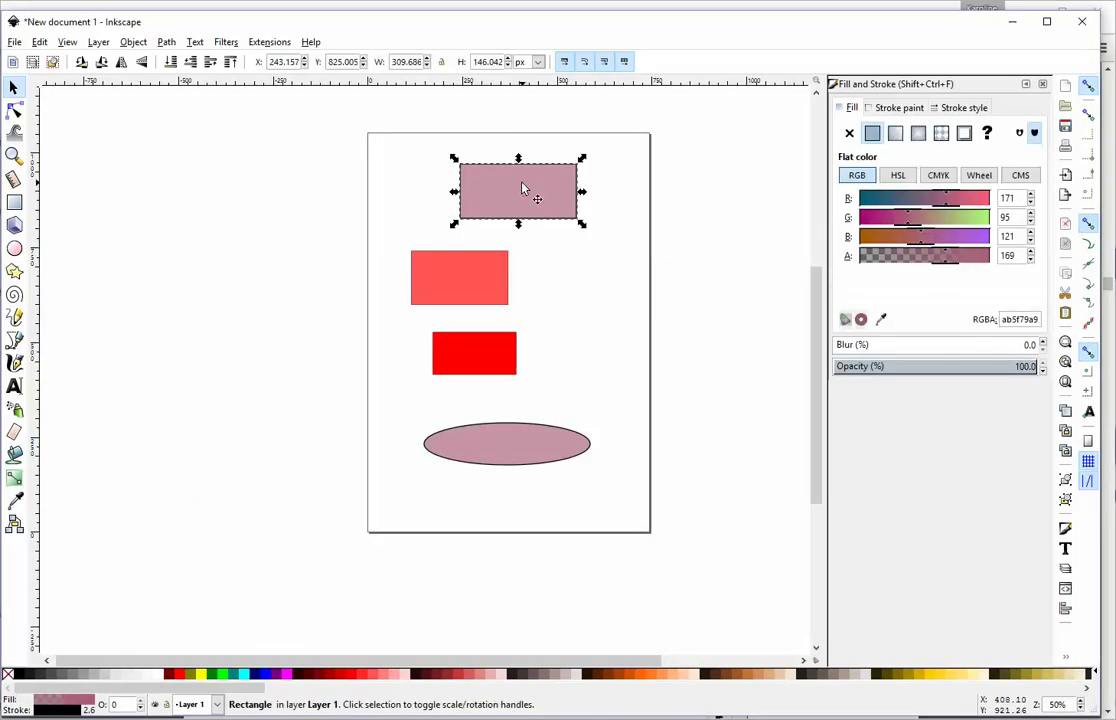
click(265, 160)
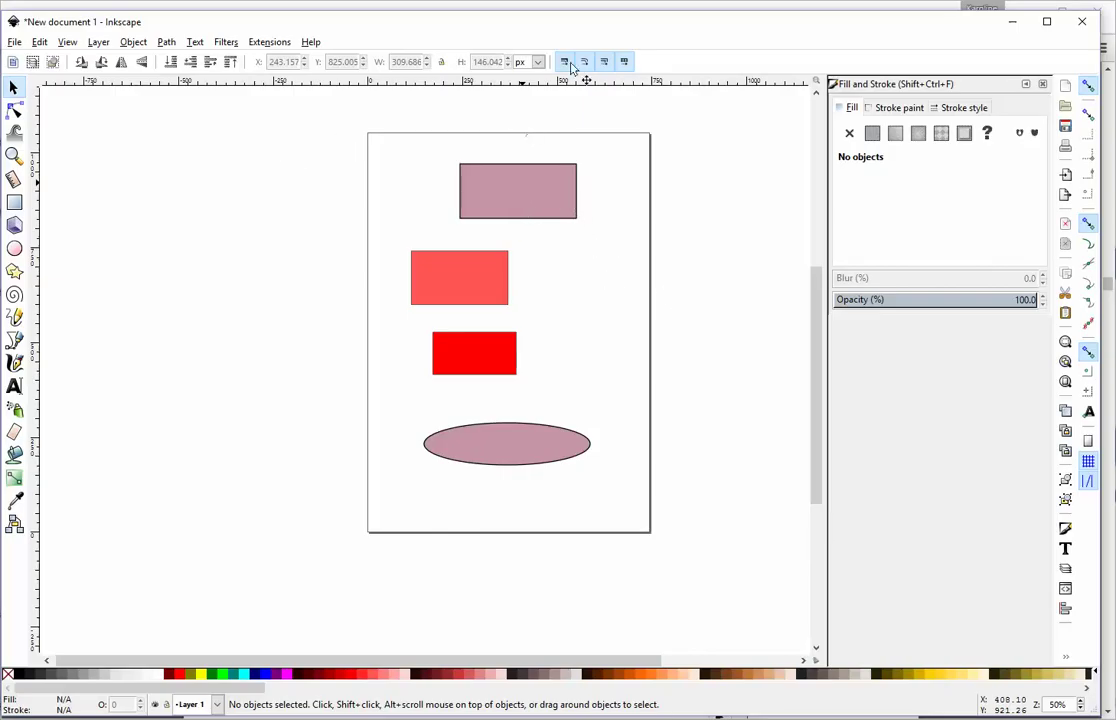
click(311, 42)
click(311, 42)
right_click(204, 177)
click(44, 96)
click(67, 43)
key(Escape)
right_click(279, 157)
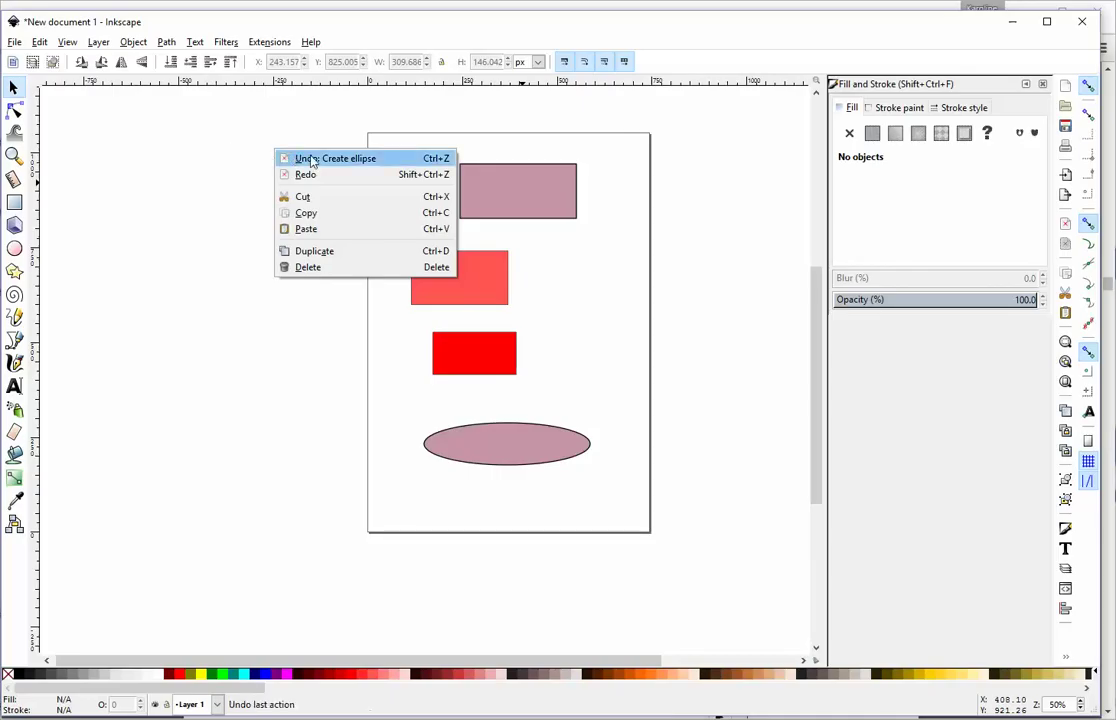
click(205, 171)
double_click(15, 108)
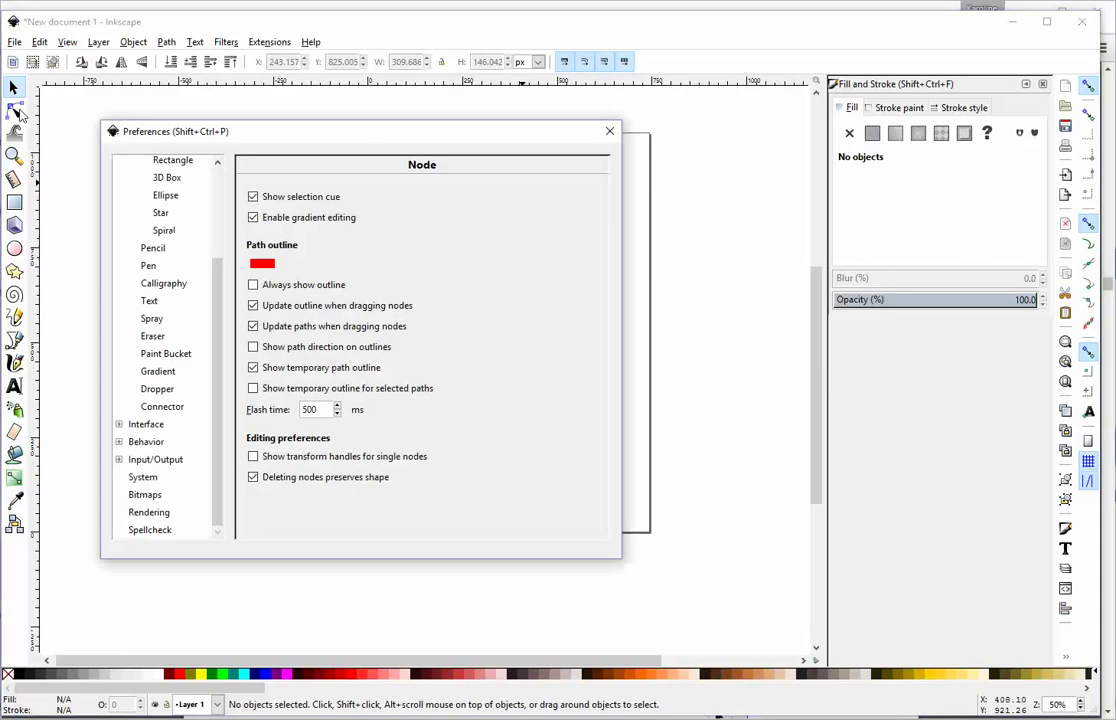
click(608, 132)
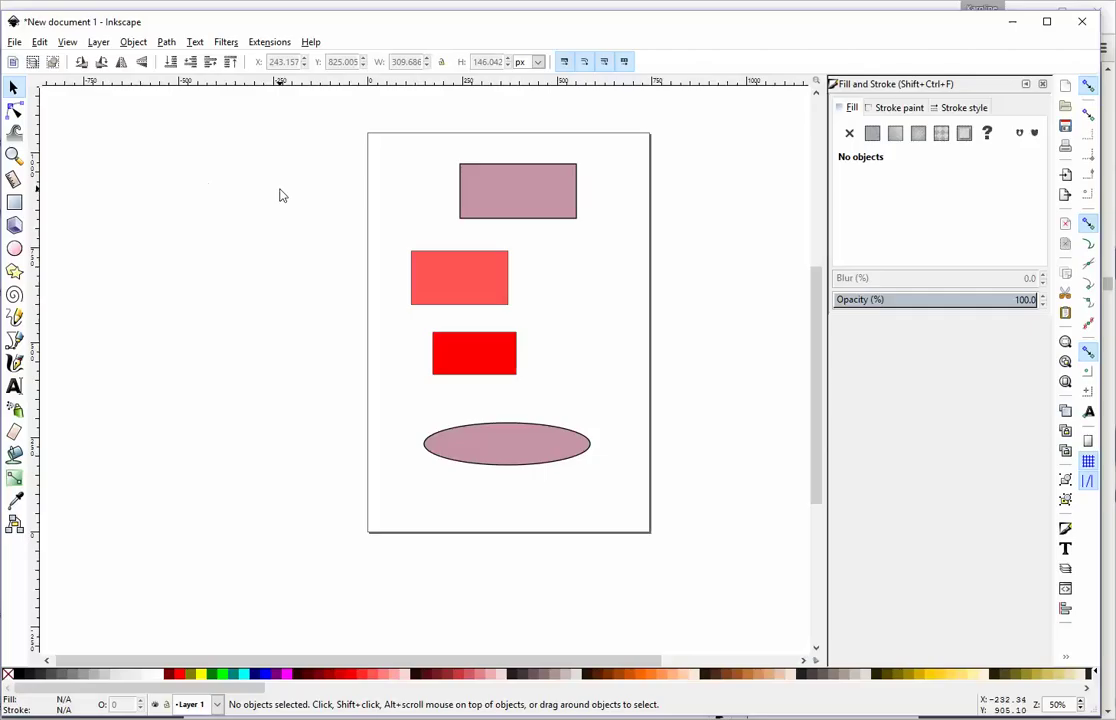
Step: Rescale the top mauve rectangle to about 532 px wide and slightly shorter
click(508, 194)
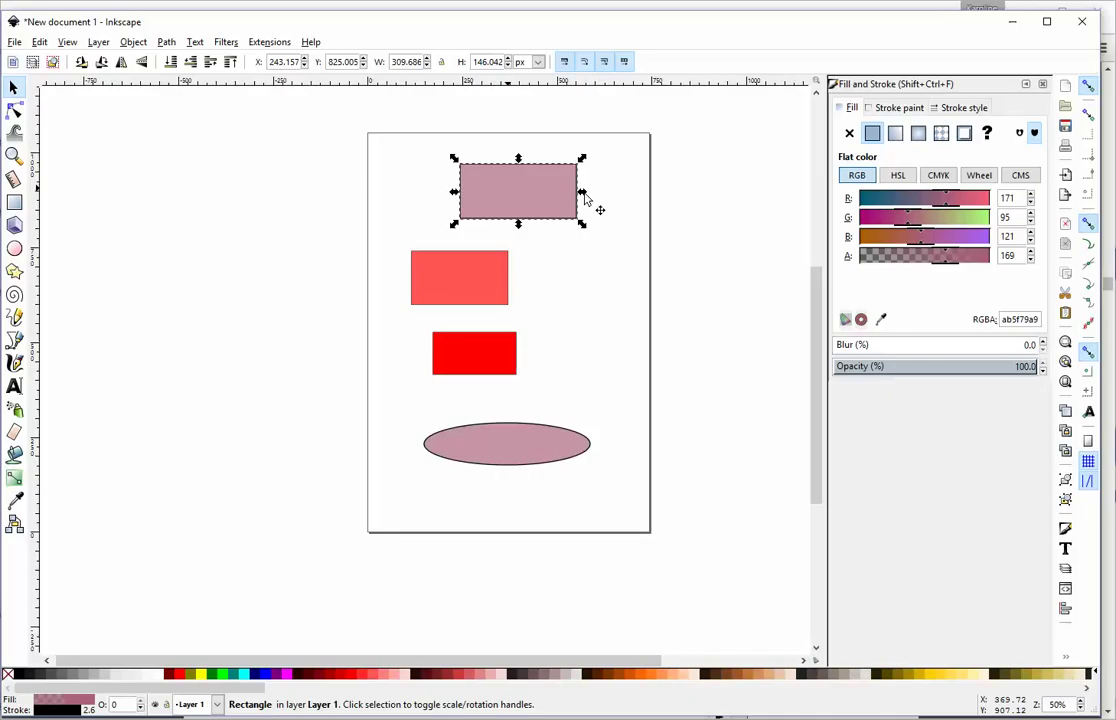
drag(585, 198, 560, 203)
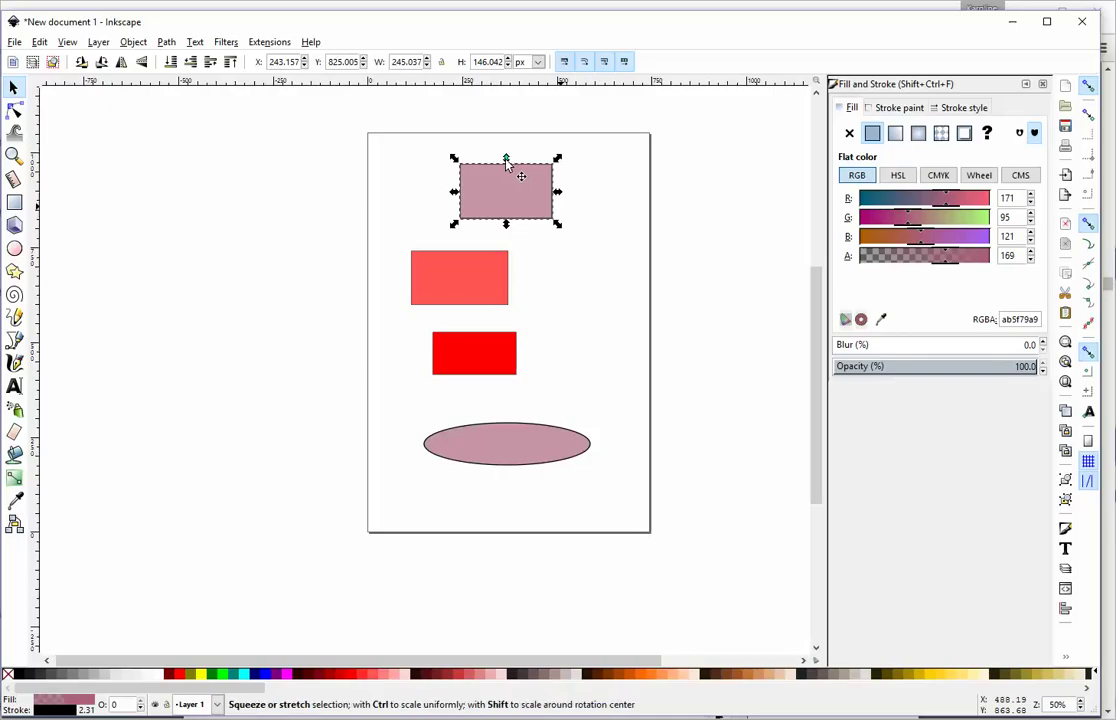
drag(506, 165, 612, 167)
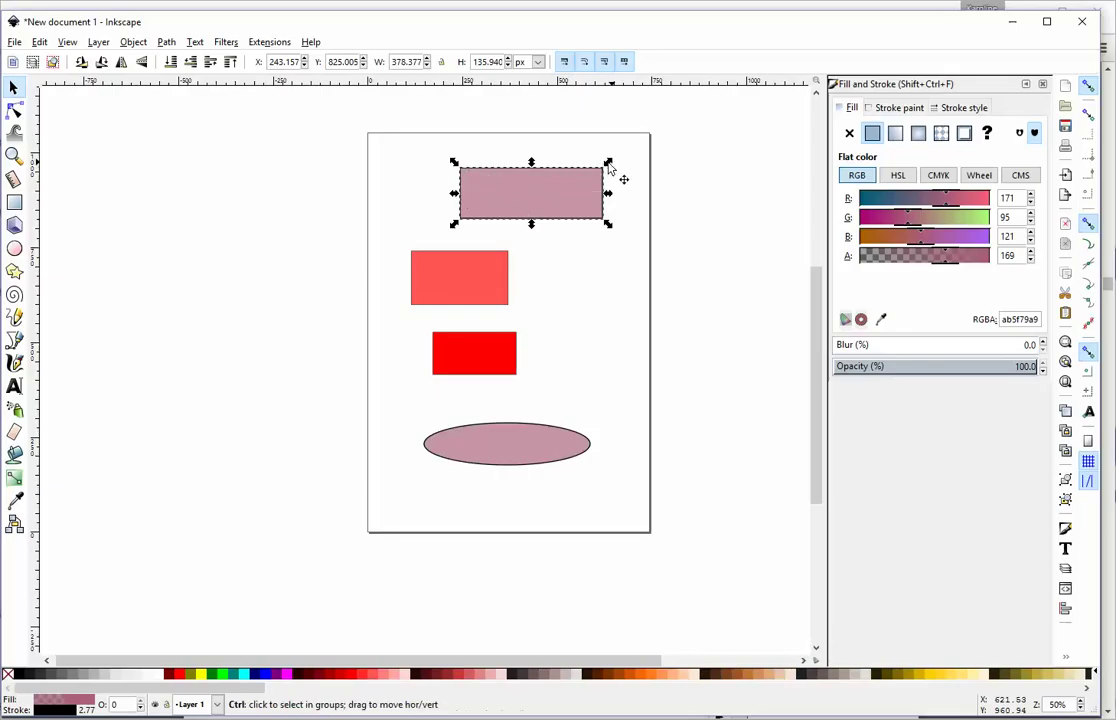
drag(608, 162, 667, 167)
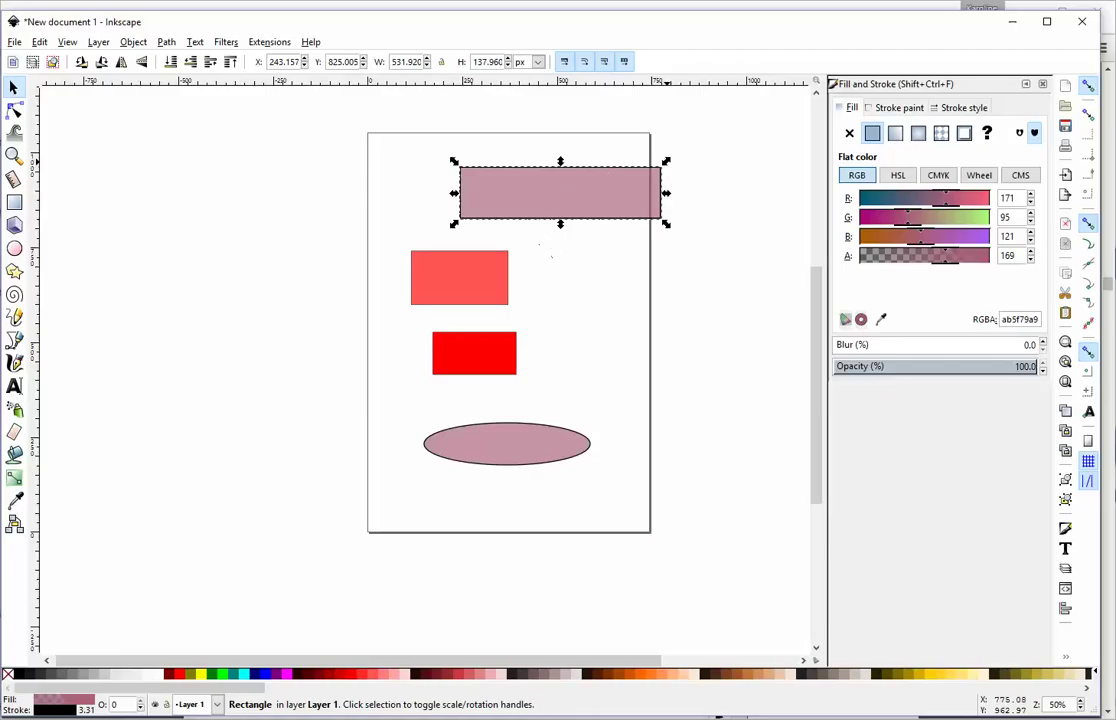
key(alt+Tab)
scroll(461, 504, down, 3)
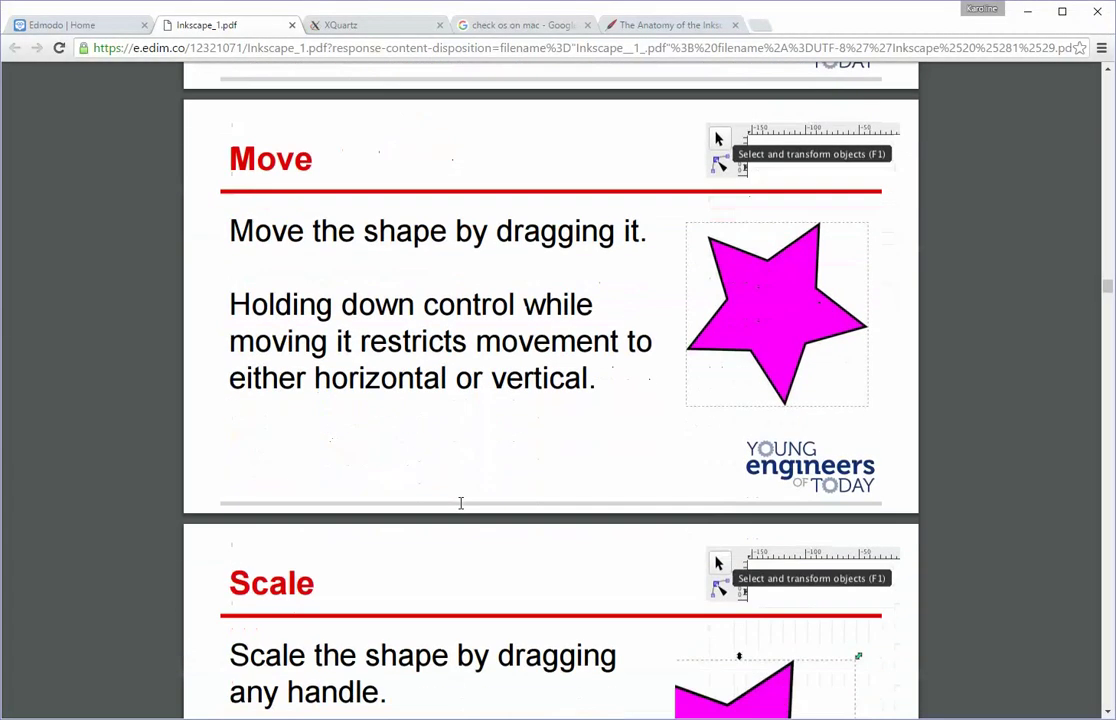
scroll(452, 498, down, 5)
scroll(451, 497, up, 12)
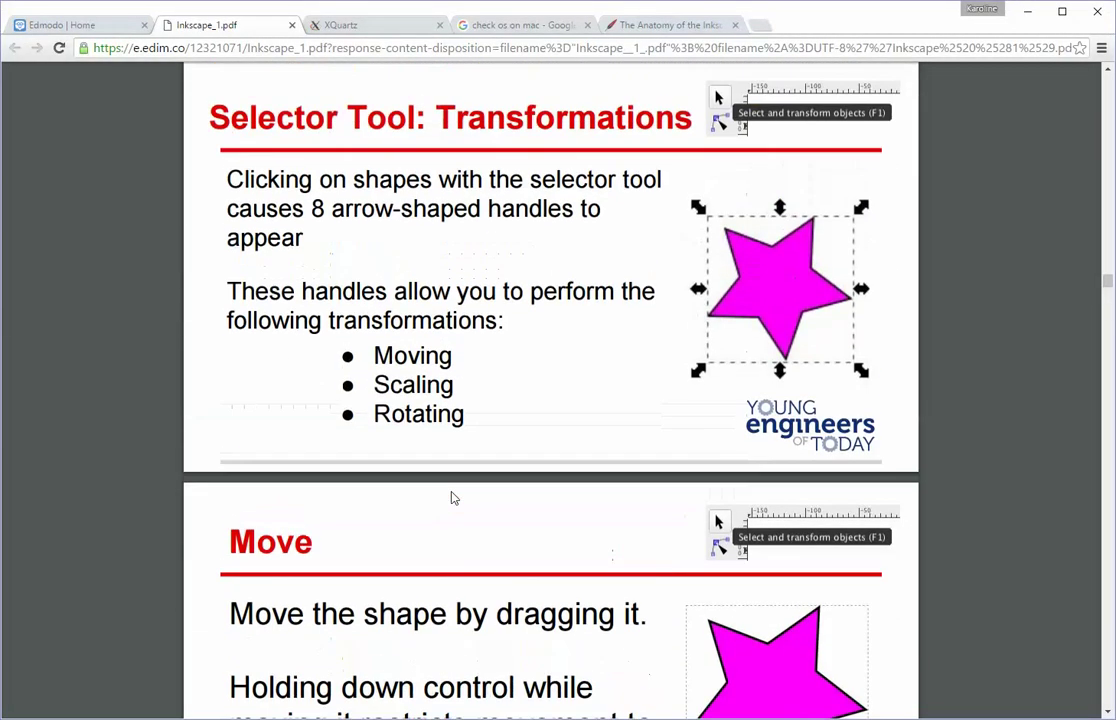
scroll(451, 497, down, 3)
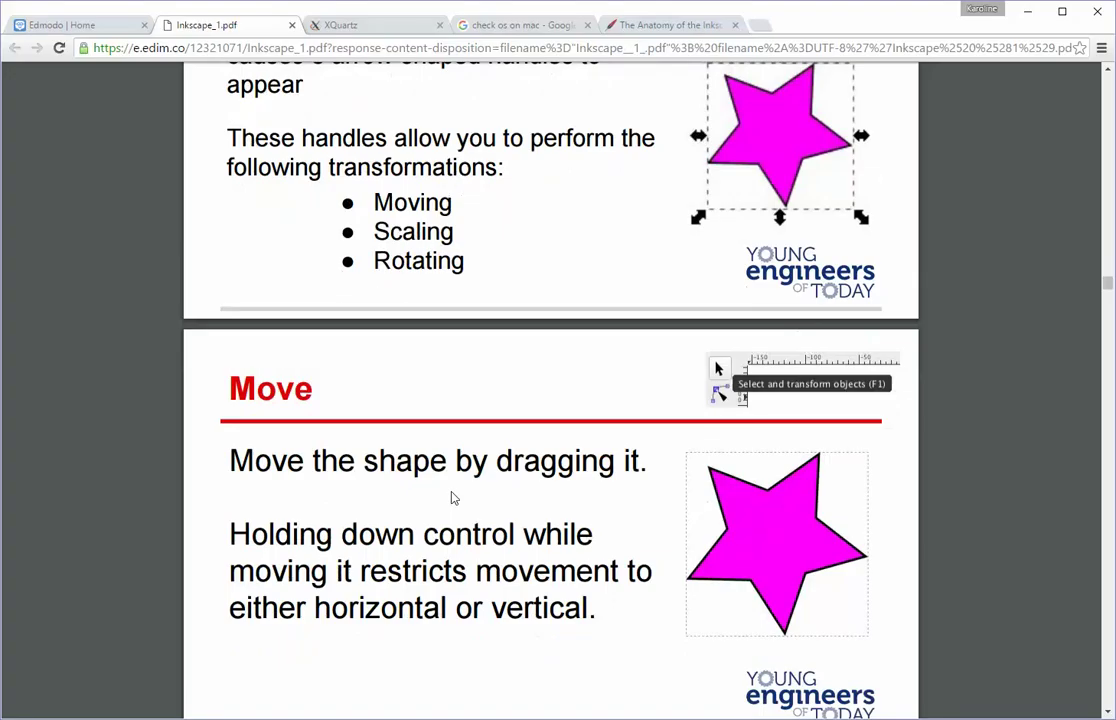
scroll(452, 498, up, 2)
scroll(451, 498, down, 2)
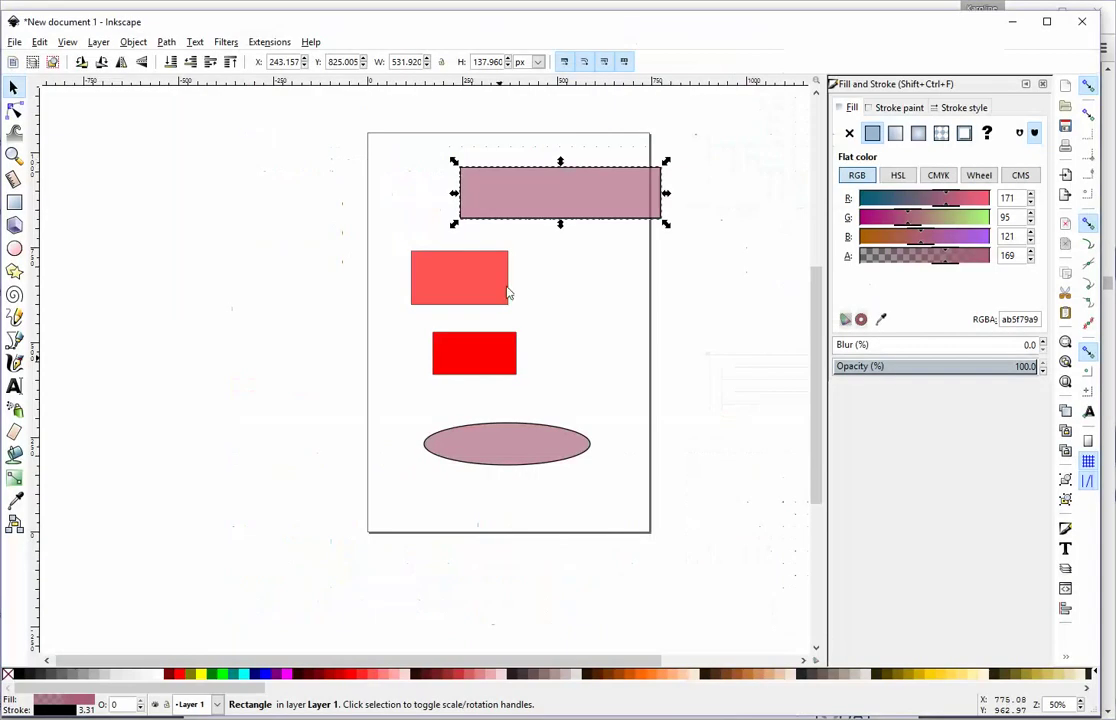
Step: Move the top mauve rectangle left to X 45.167 and stretch it to about 574 by 114 px
drag(528, 187, 461, 190)
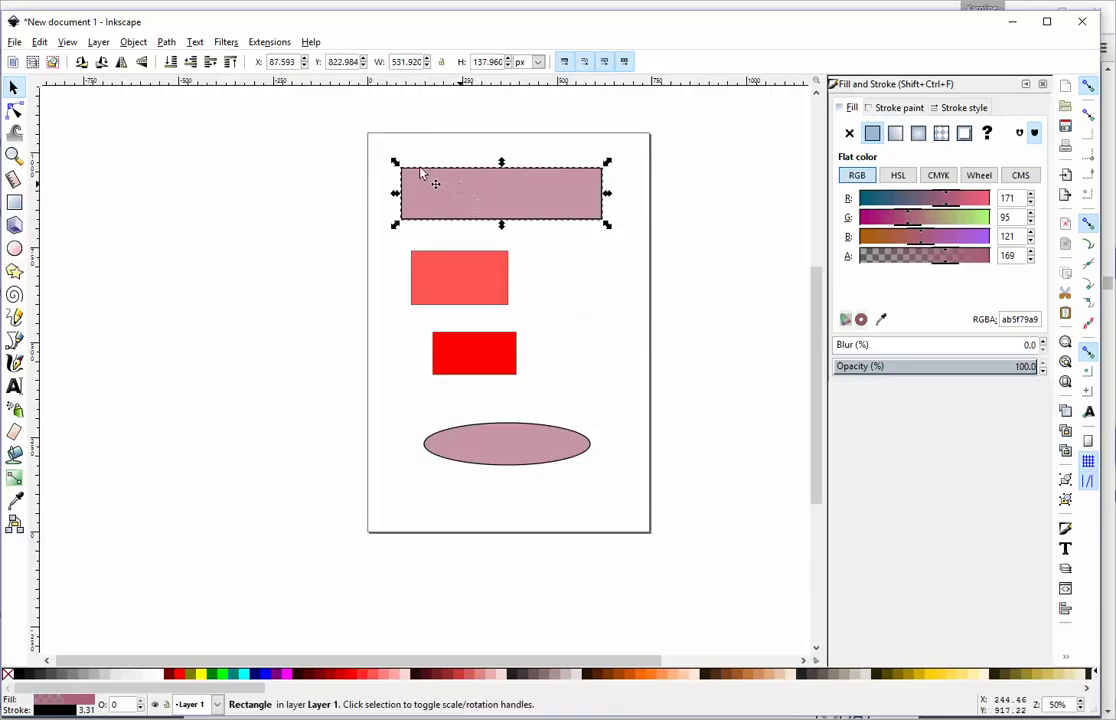
drag(397, 163, 384, 175)
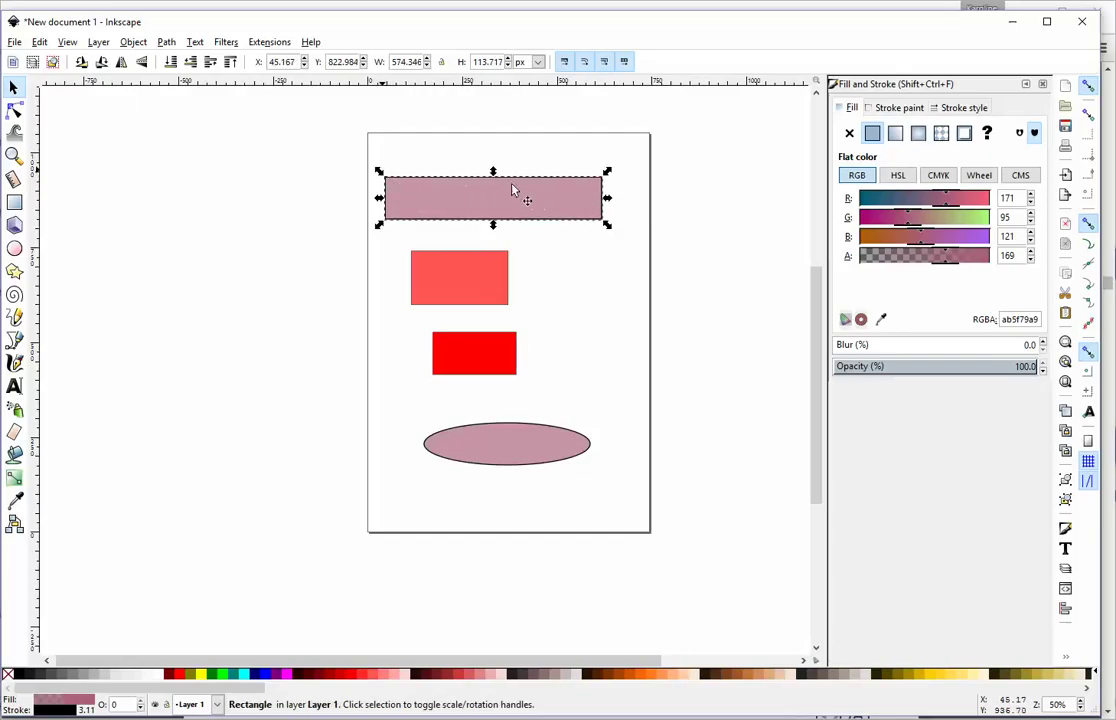
key(Escape)
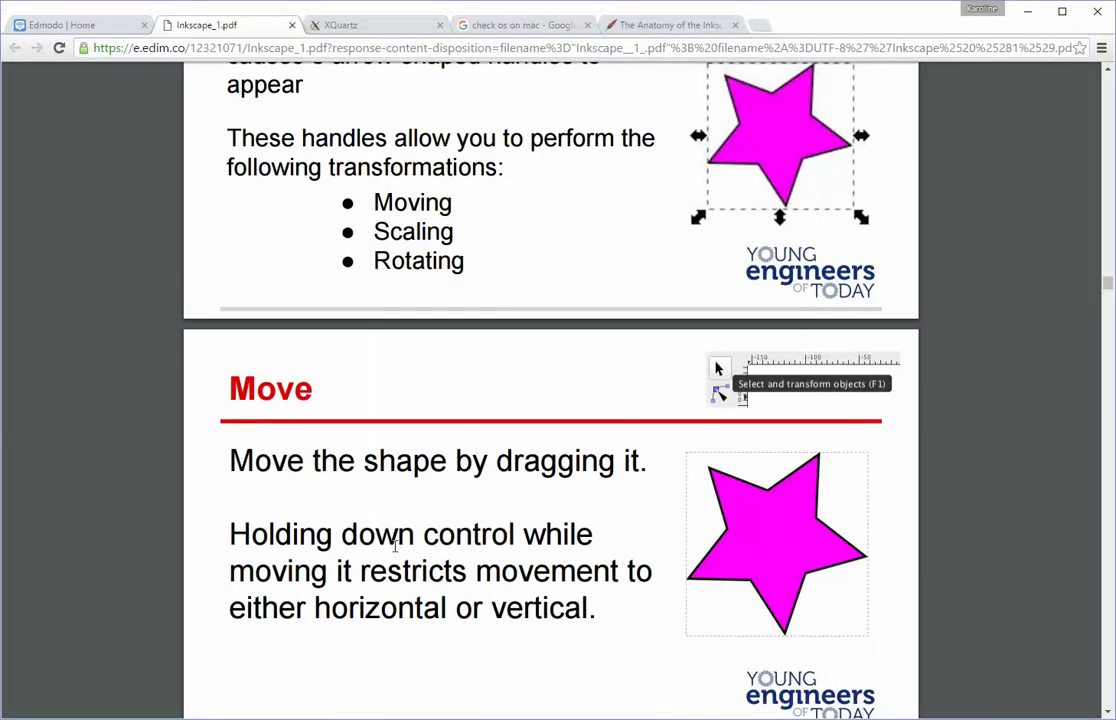
scroll(378, 552, down, 3)
scroll(395, 546, down, 8)
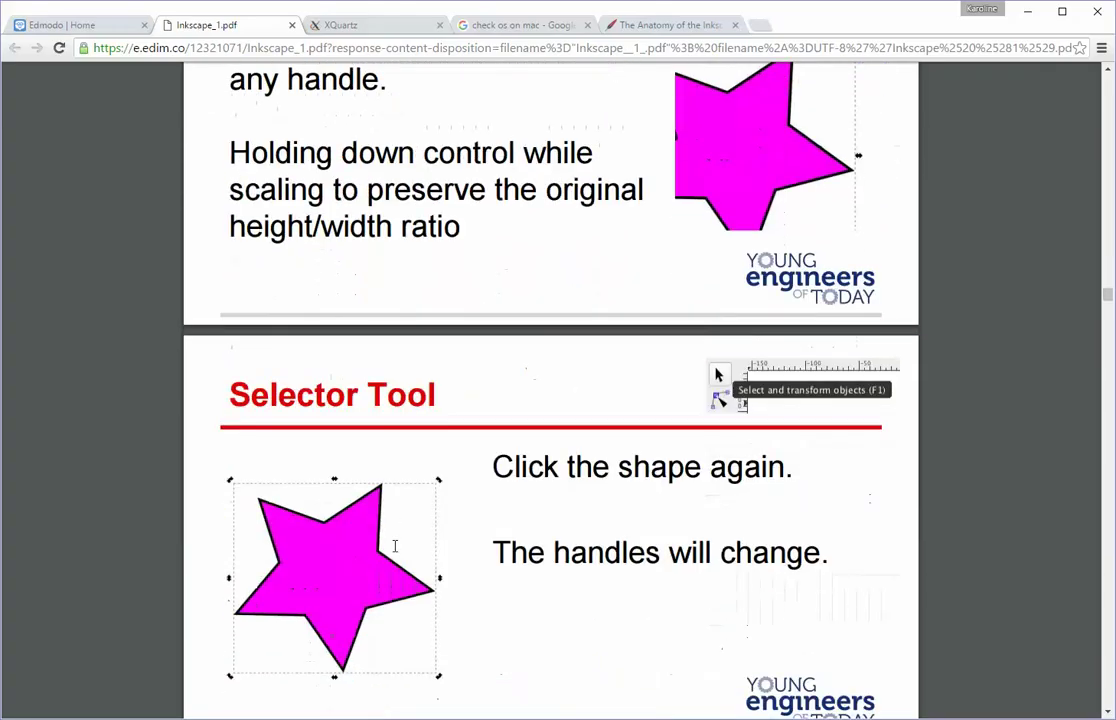
scroll(395, 546, up, 3)
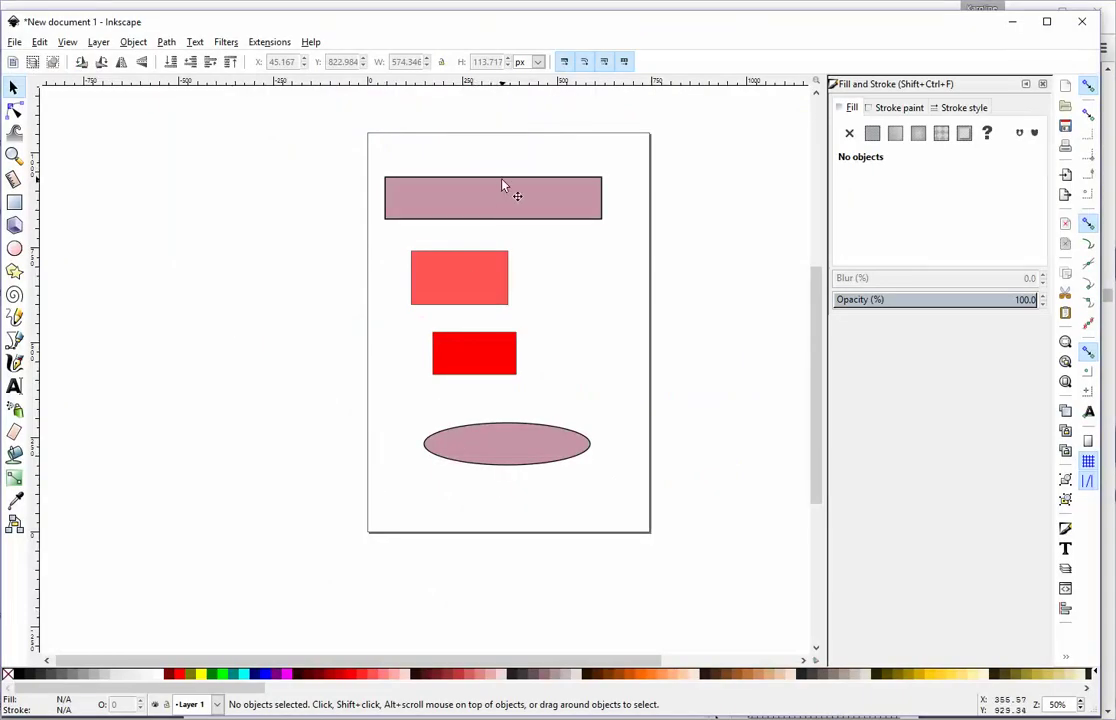
click(503, 207)
key(Escape)
right_click(551, 264)
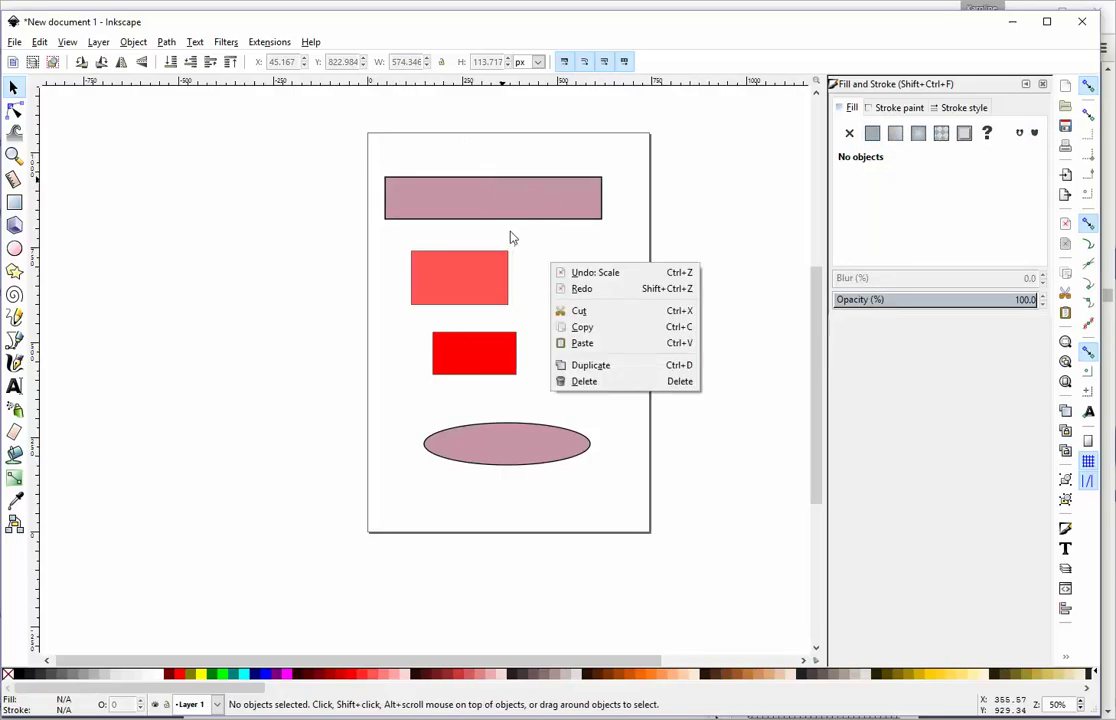
click(197, 190)
right_click(188, 182)
click(150, 219)
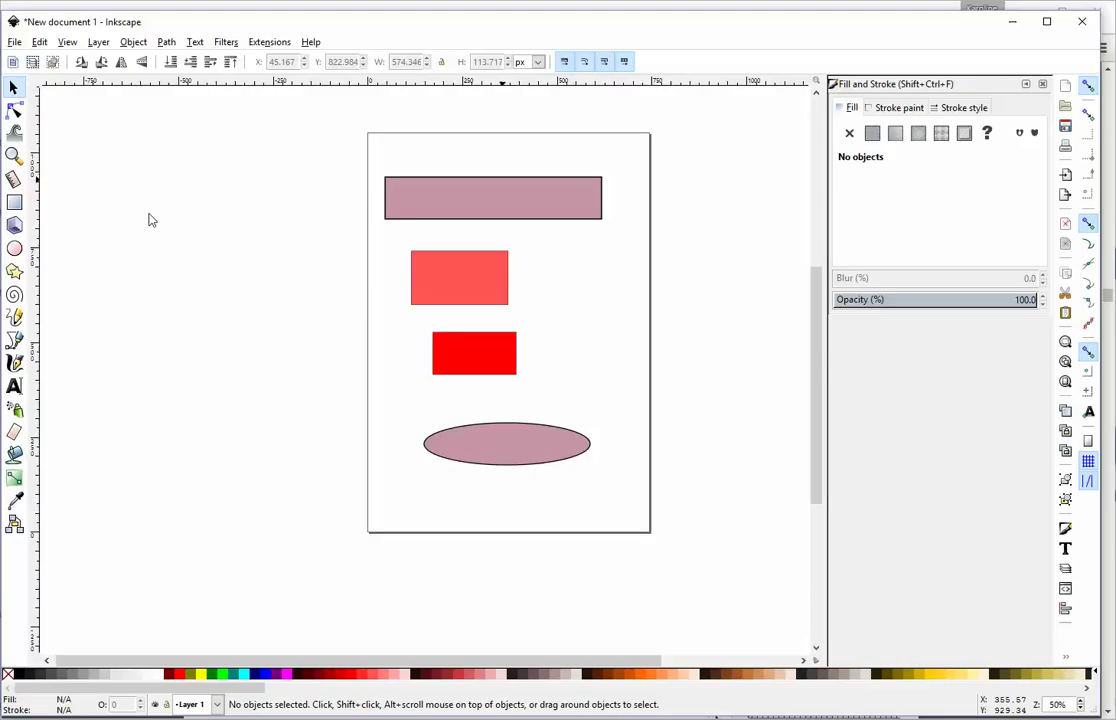
right_click(245, 221)
click(208, 172)
right_click(177, 217)
click(255, 187)
click(200, 43)
click(192, 22)
click(13, 88)
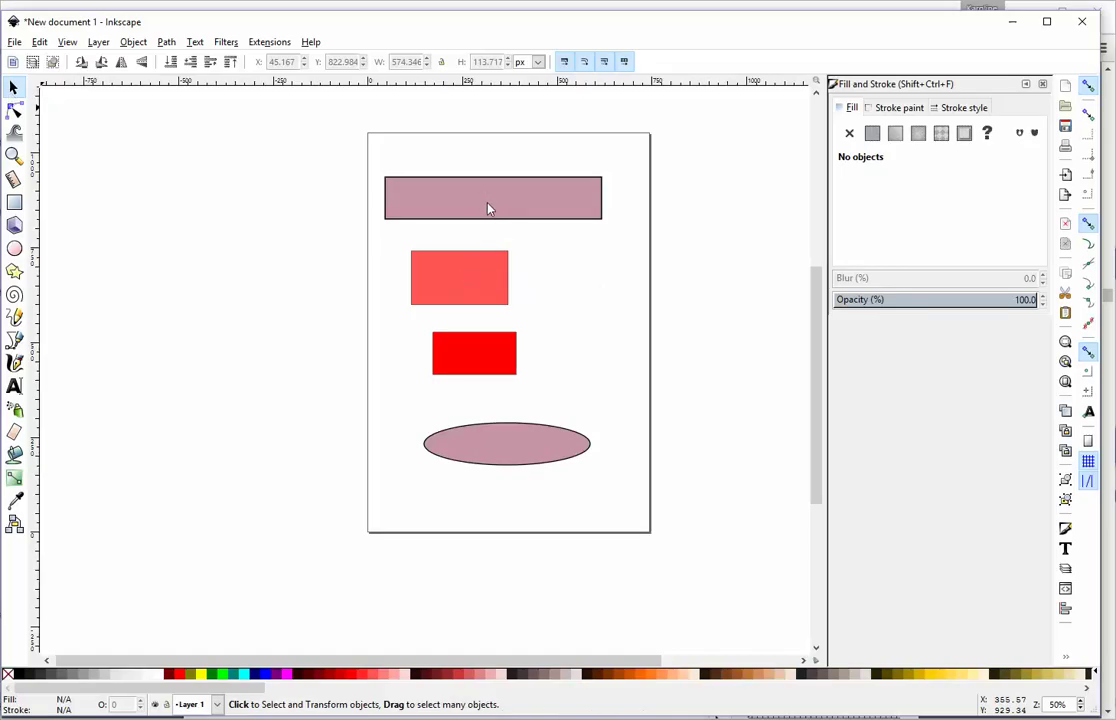
click(150, 301)
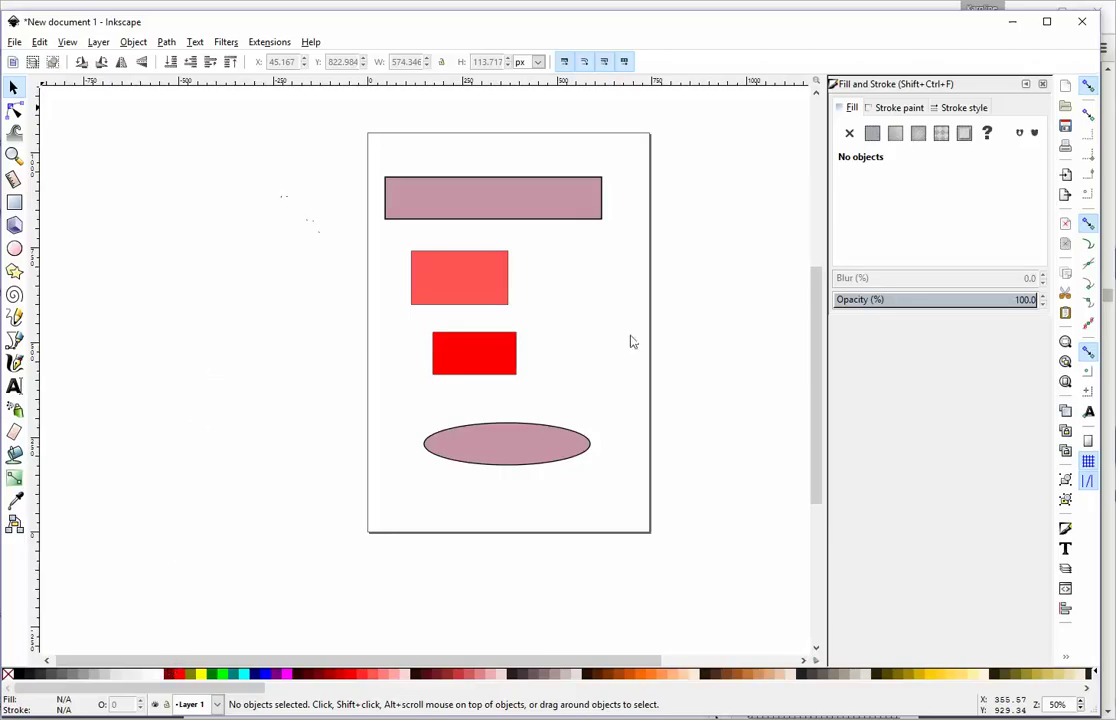
Step: Undo the last Scale so the mauve rectangle returns to 531.920 by 137.960 px, then reselect it
scroll(709, 230, up, 4)
scroll(556, 155, down, 6)
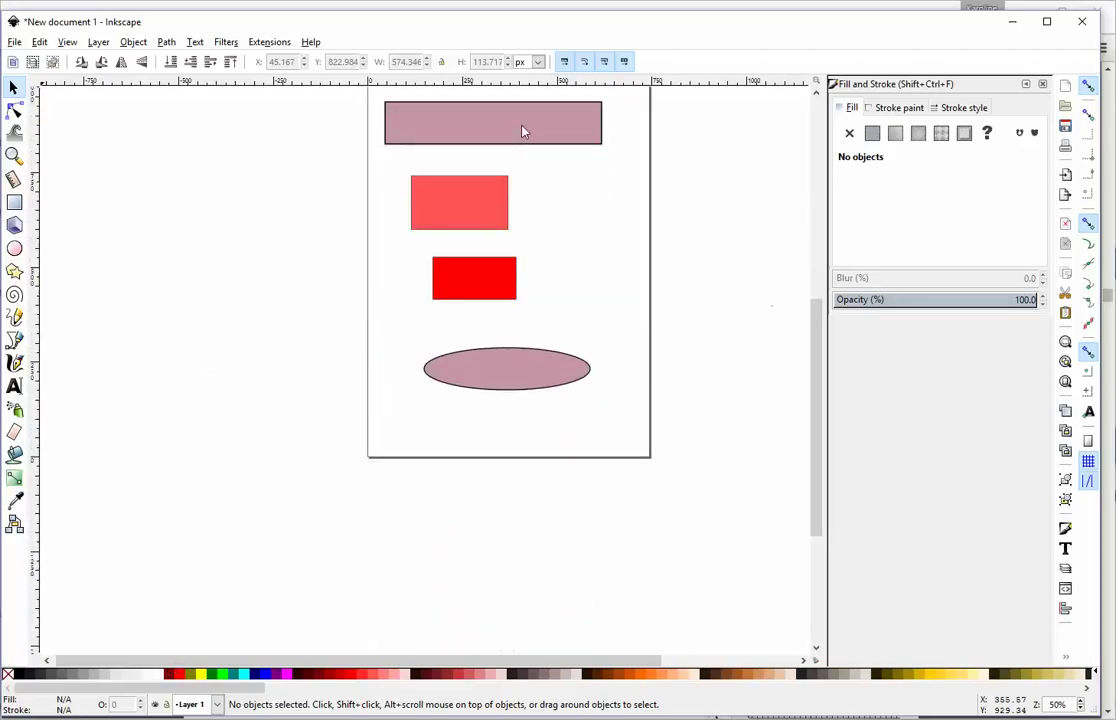
right_click(267, 172)
click(270, 176)
click(421, 123)
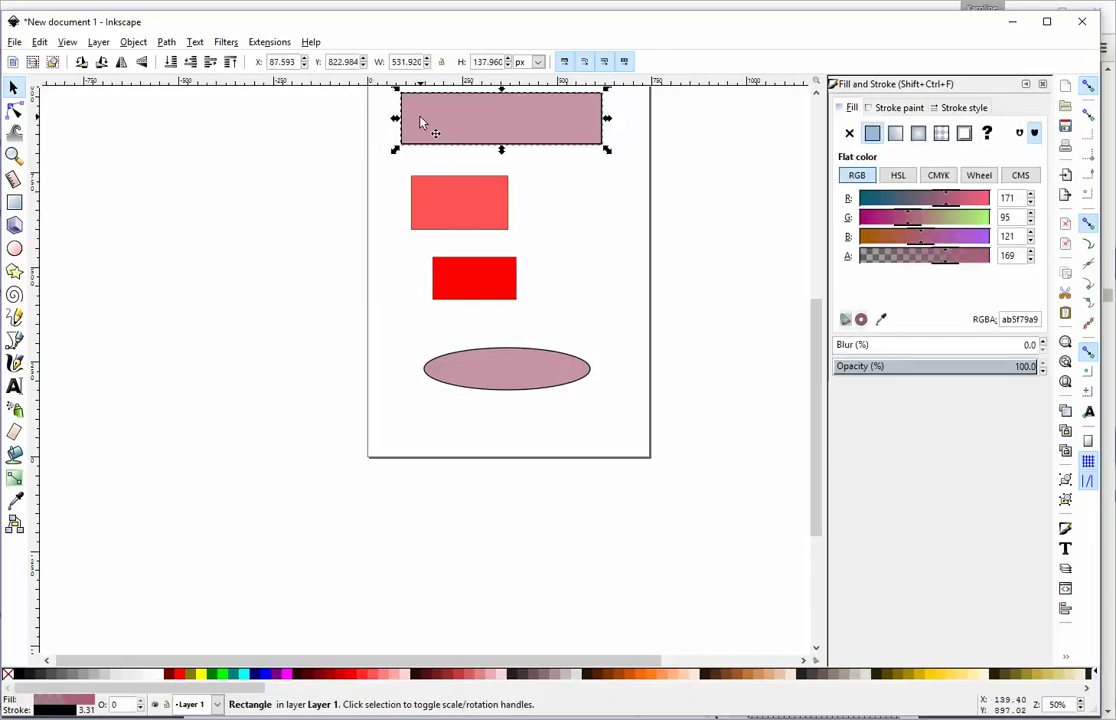
key(Escape)
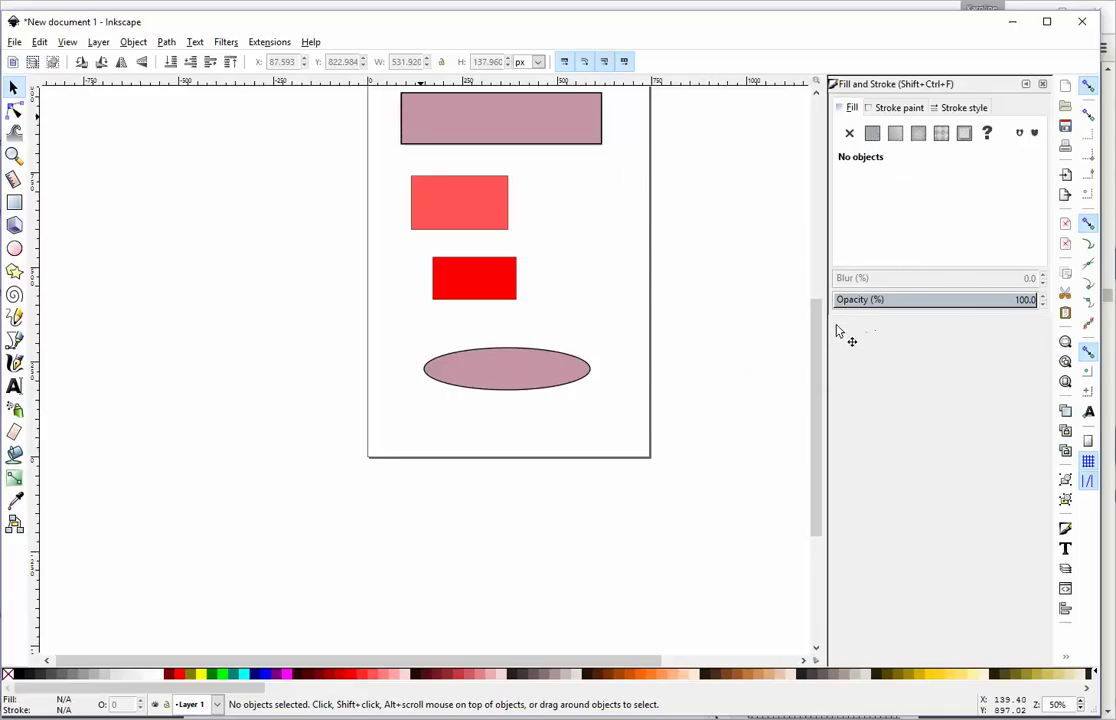
drag(820, 325, 818, 296)
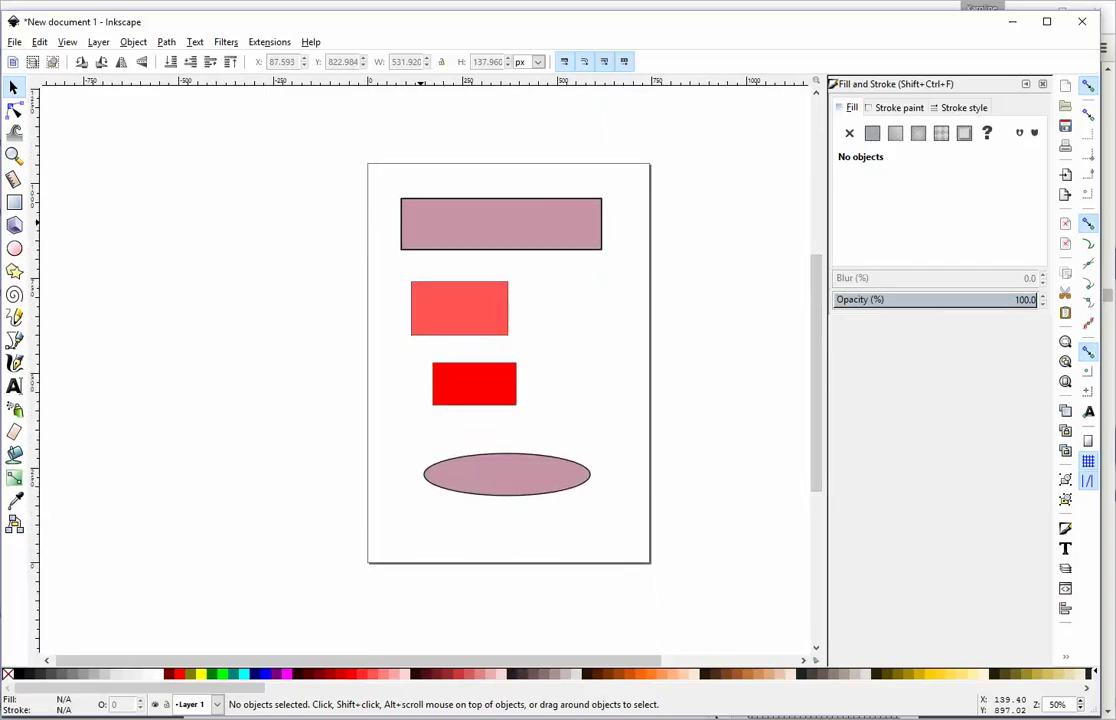
key(Tab)
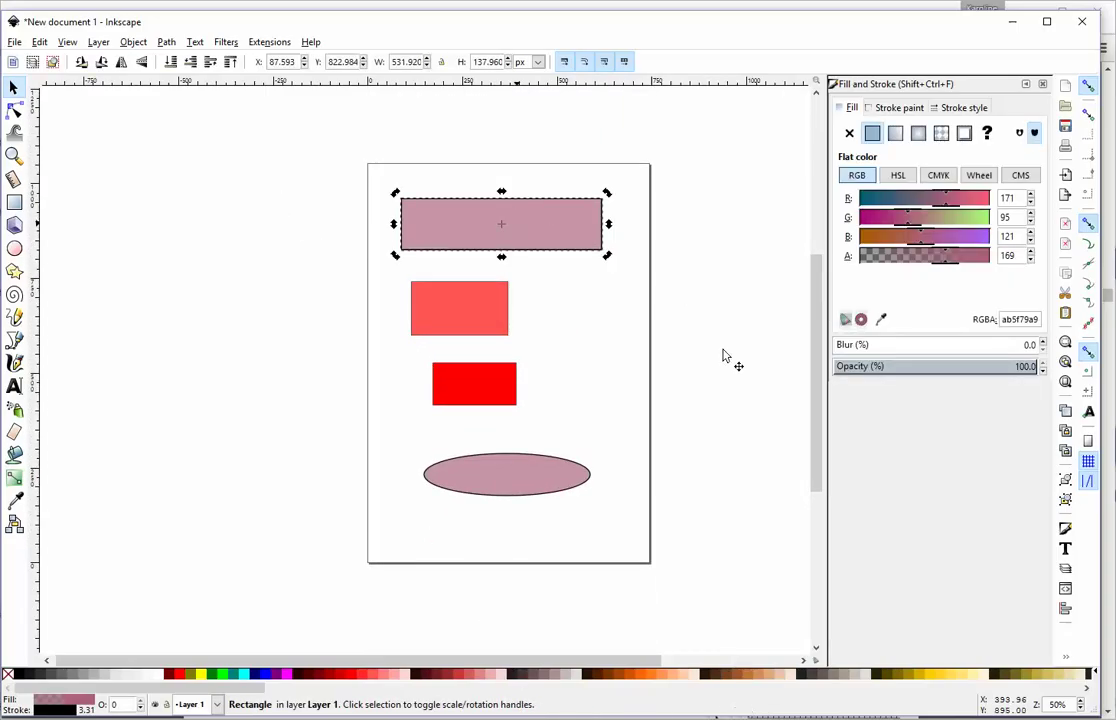